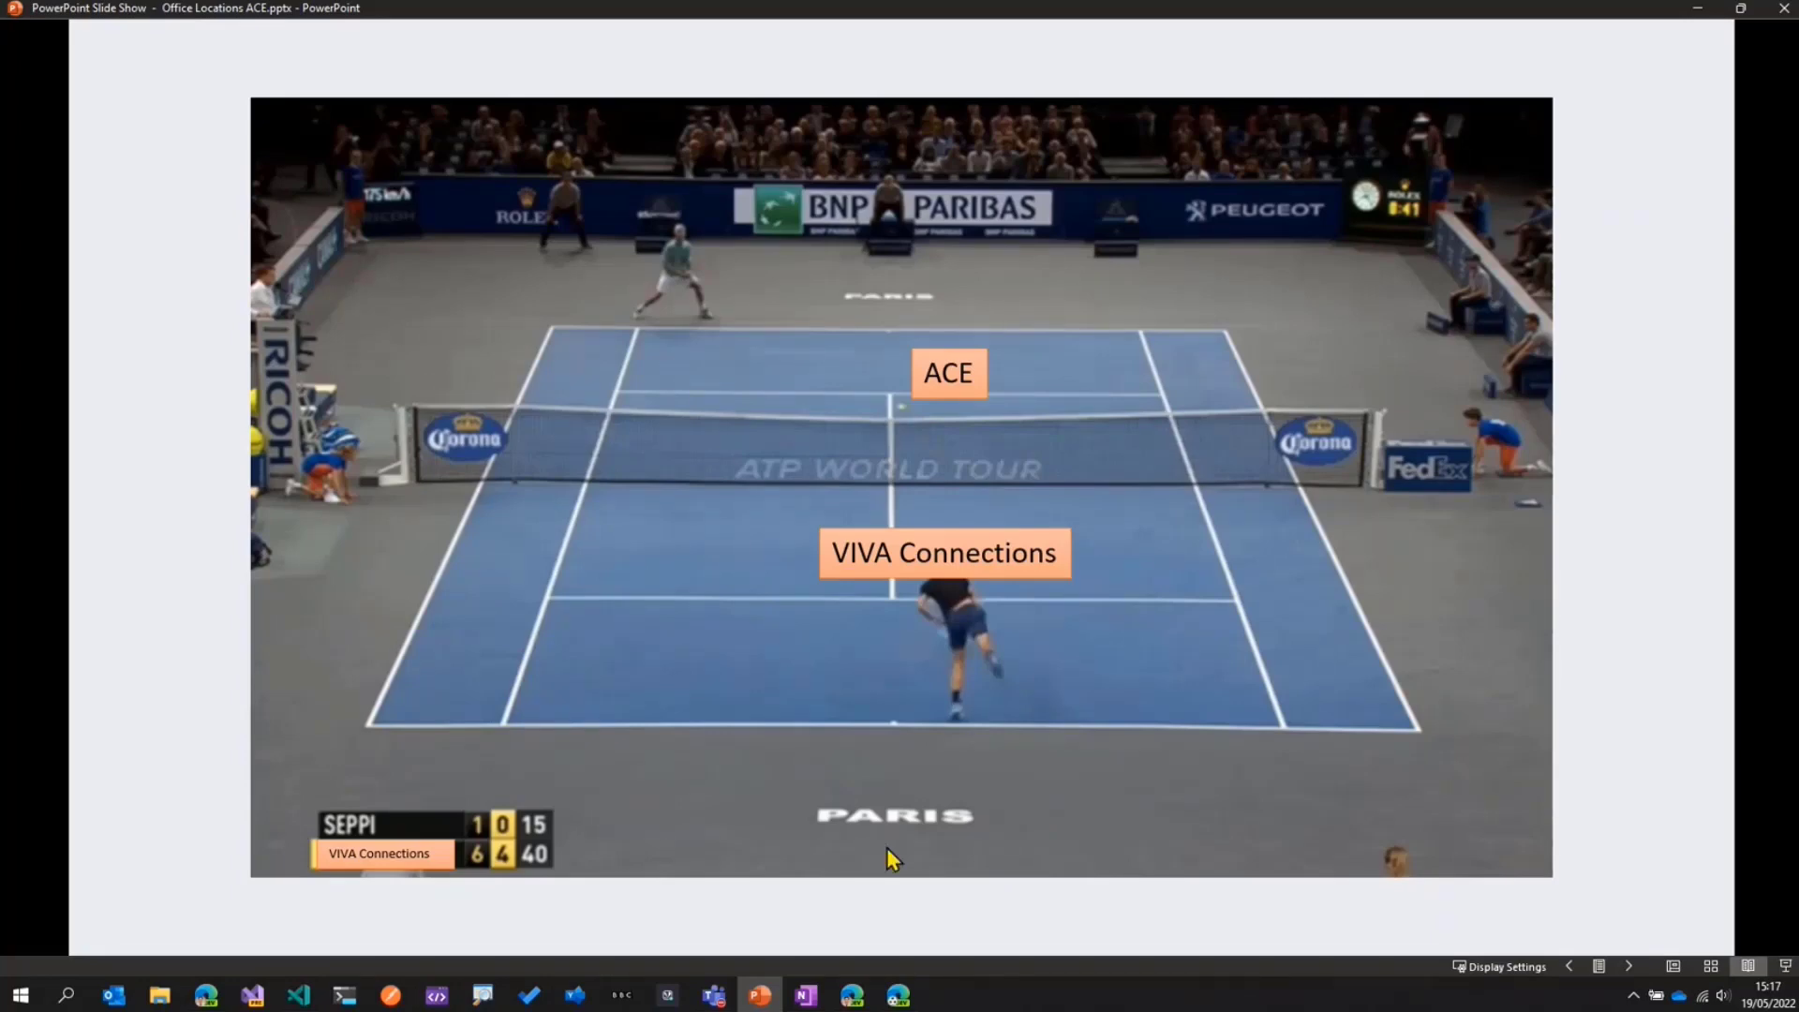
Switch to the SharePoint dashboard in the browser, put it in edit mode and add an Office Locations card
click(897, 995)
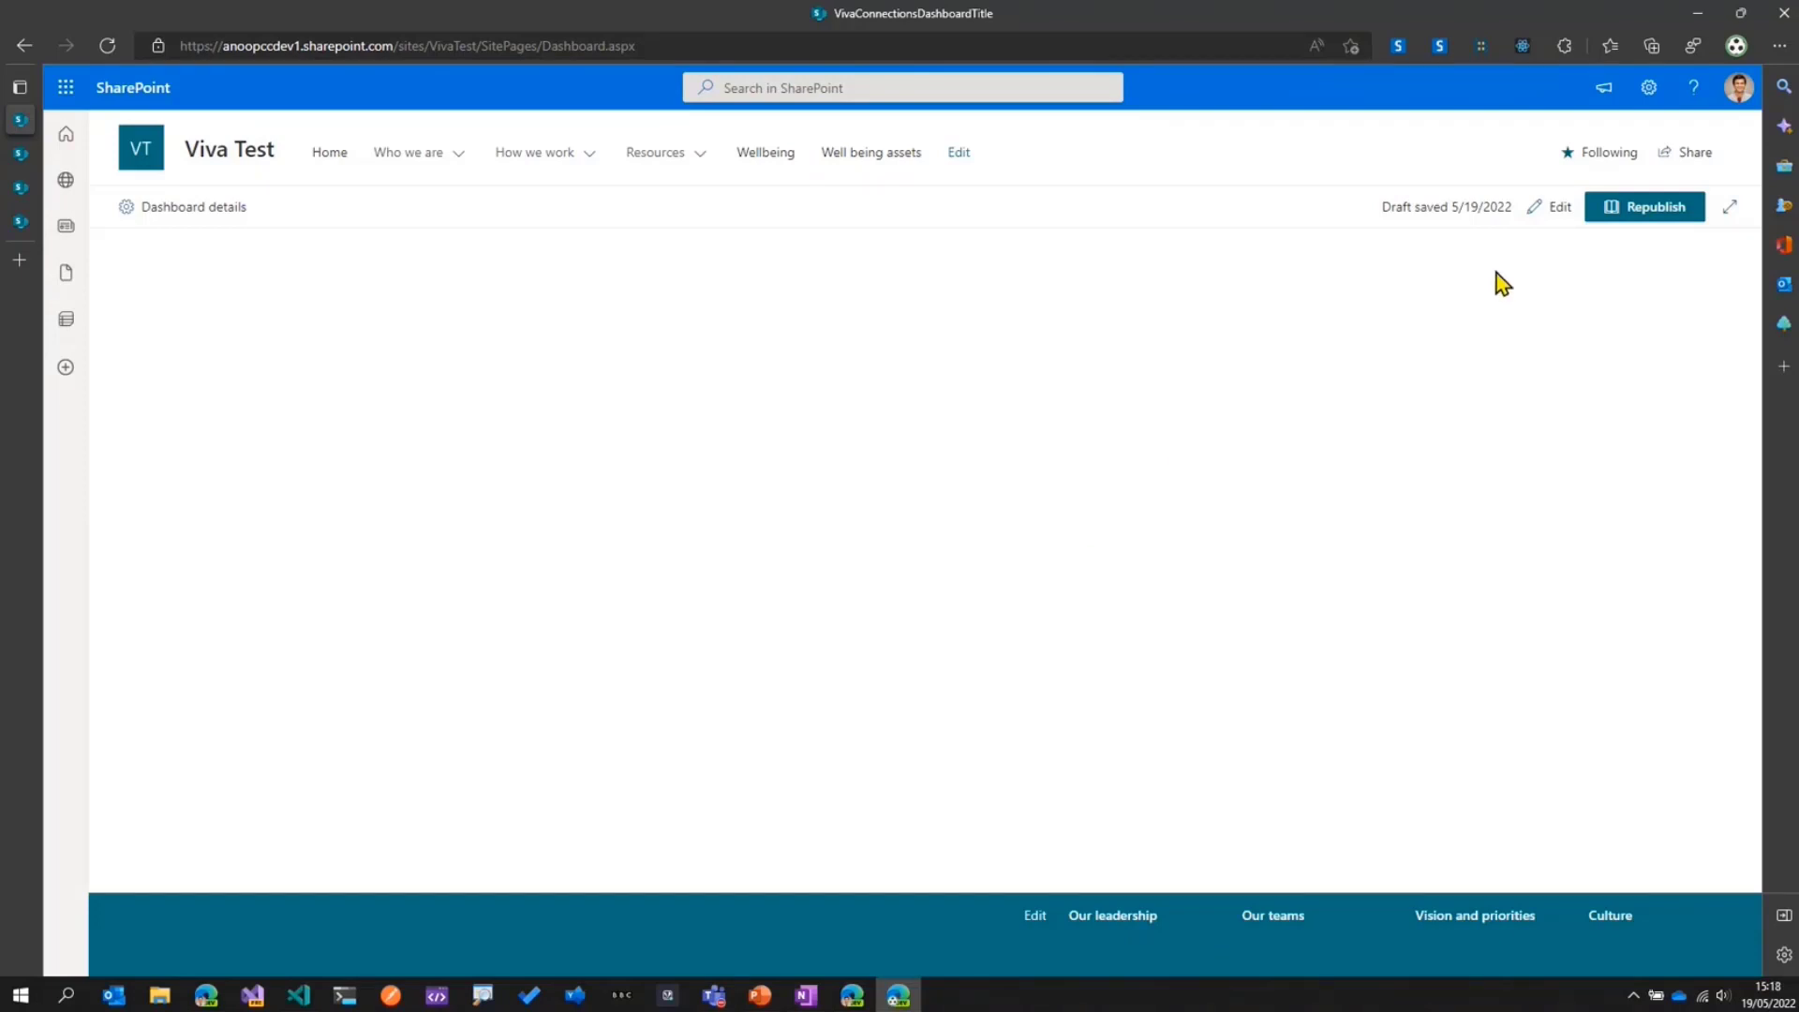
click(1550, 210)
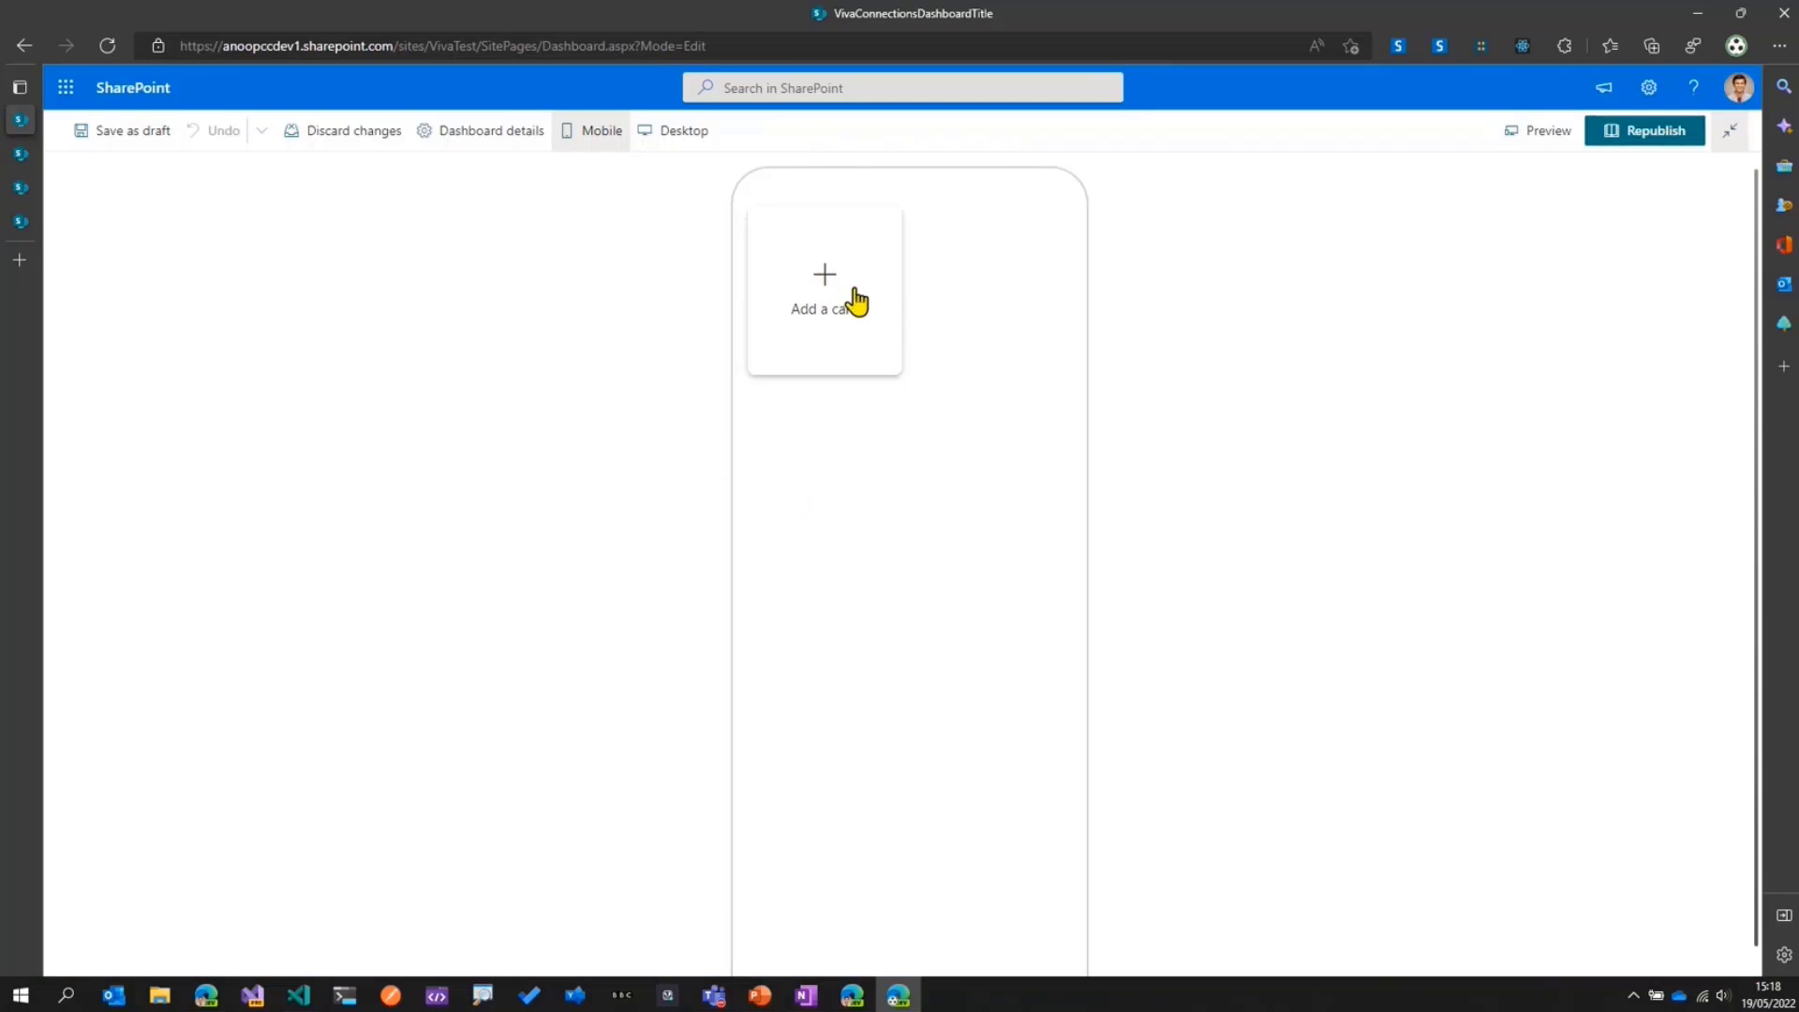
click(829, 277)
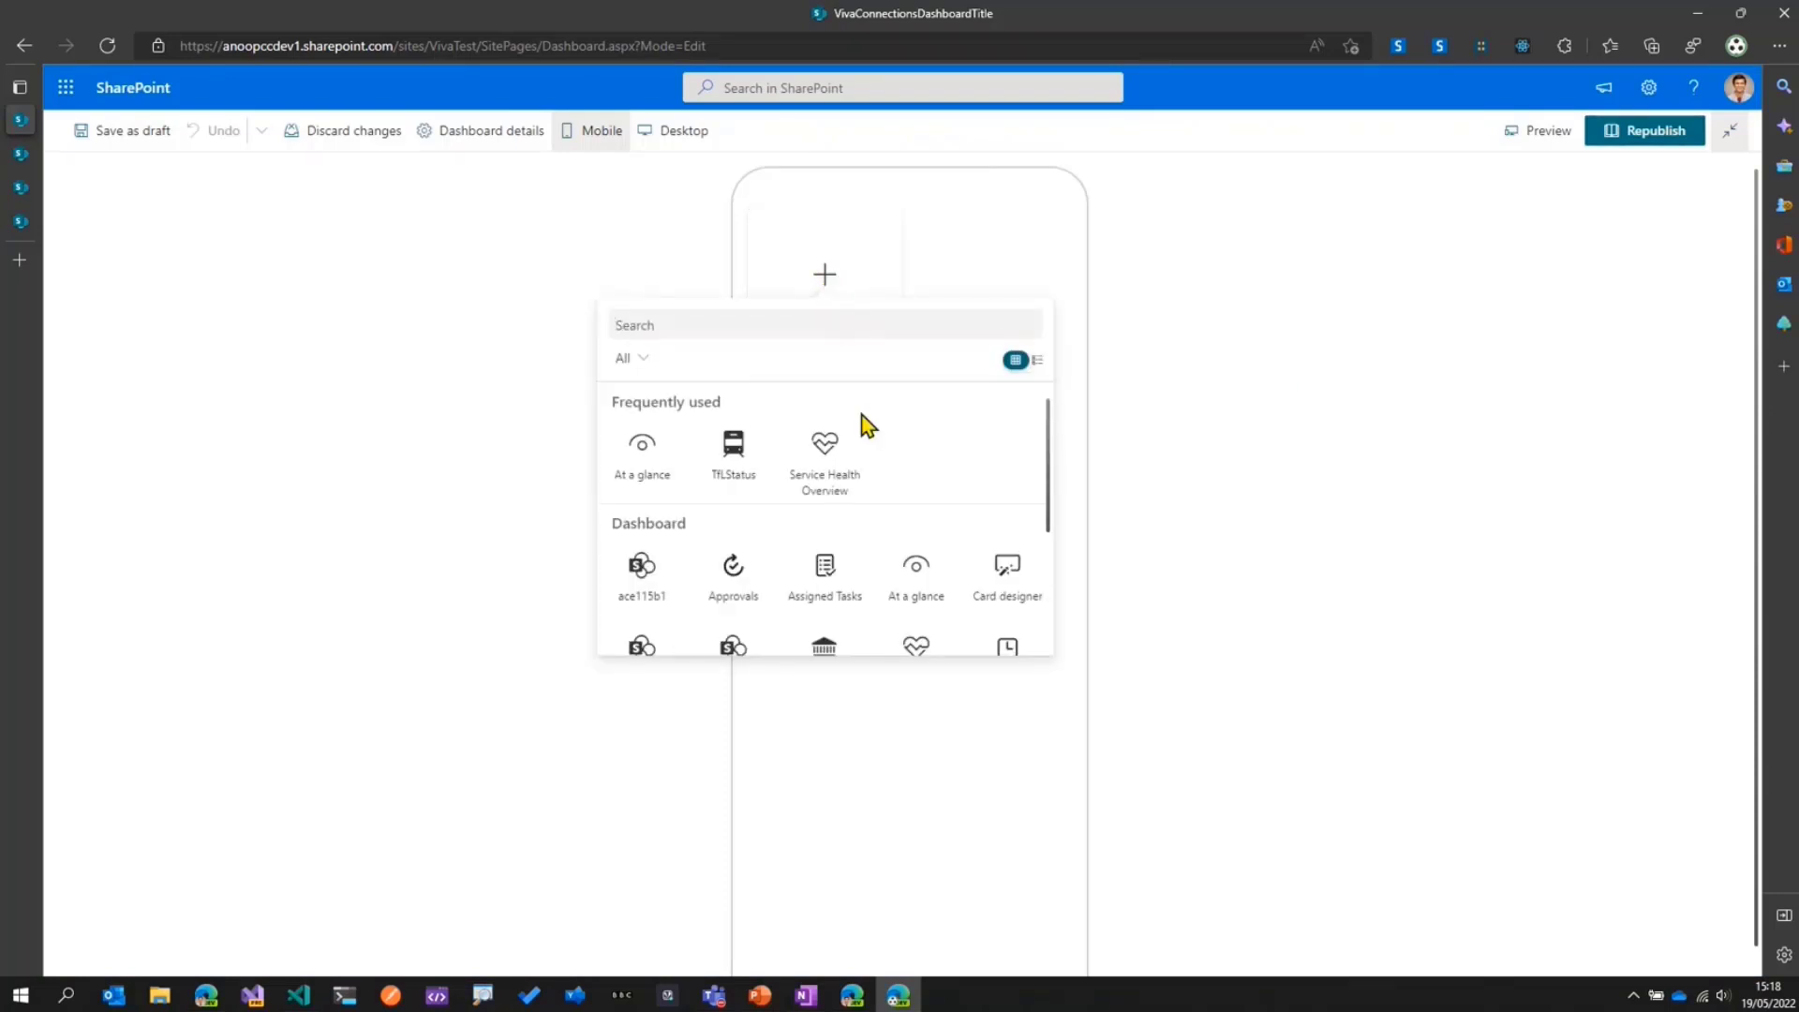
scroll(847, 497, down, 1)
click(837, 623)
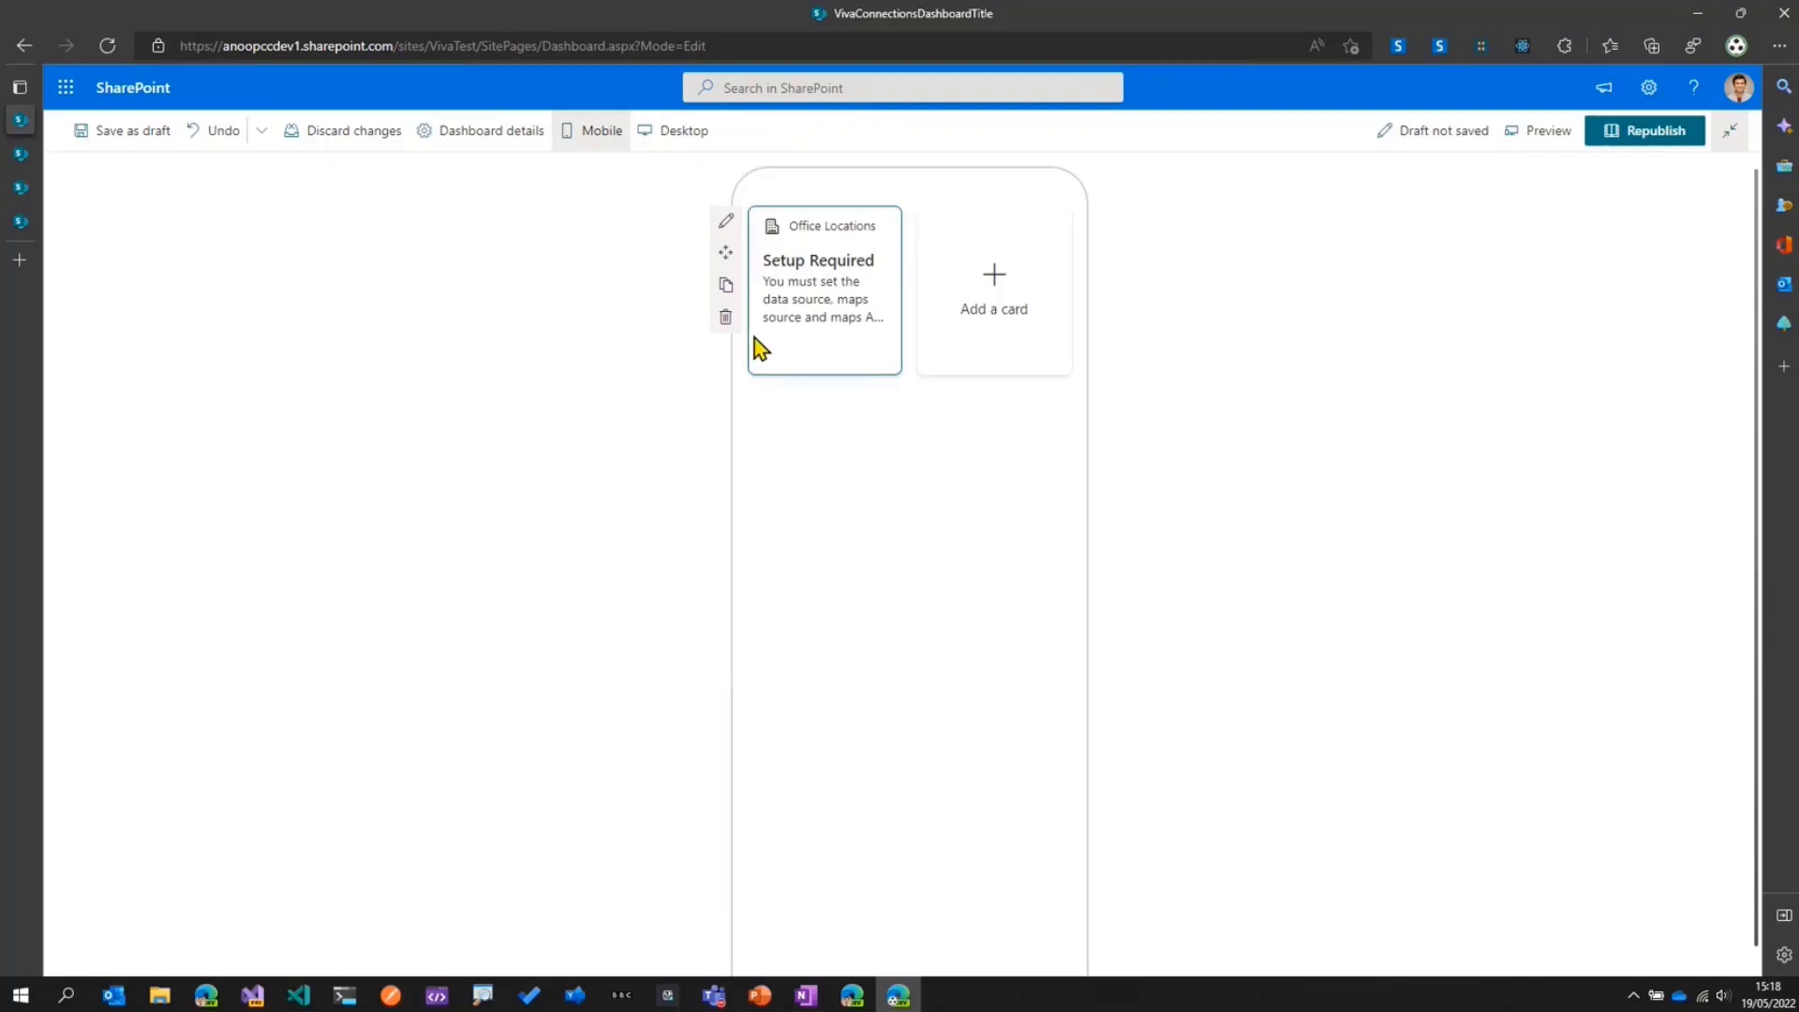
Open the Office Locations card's properties and set the card size to Large
click(726, 223)
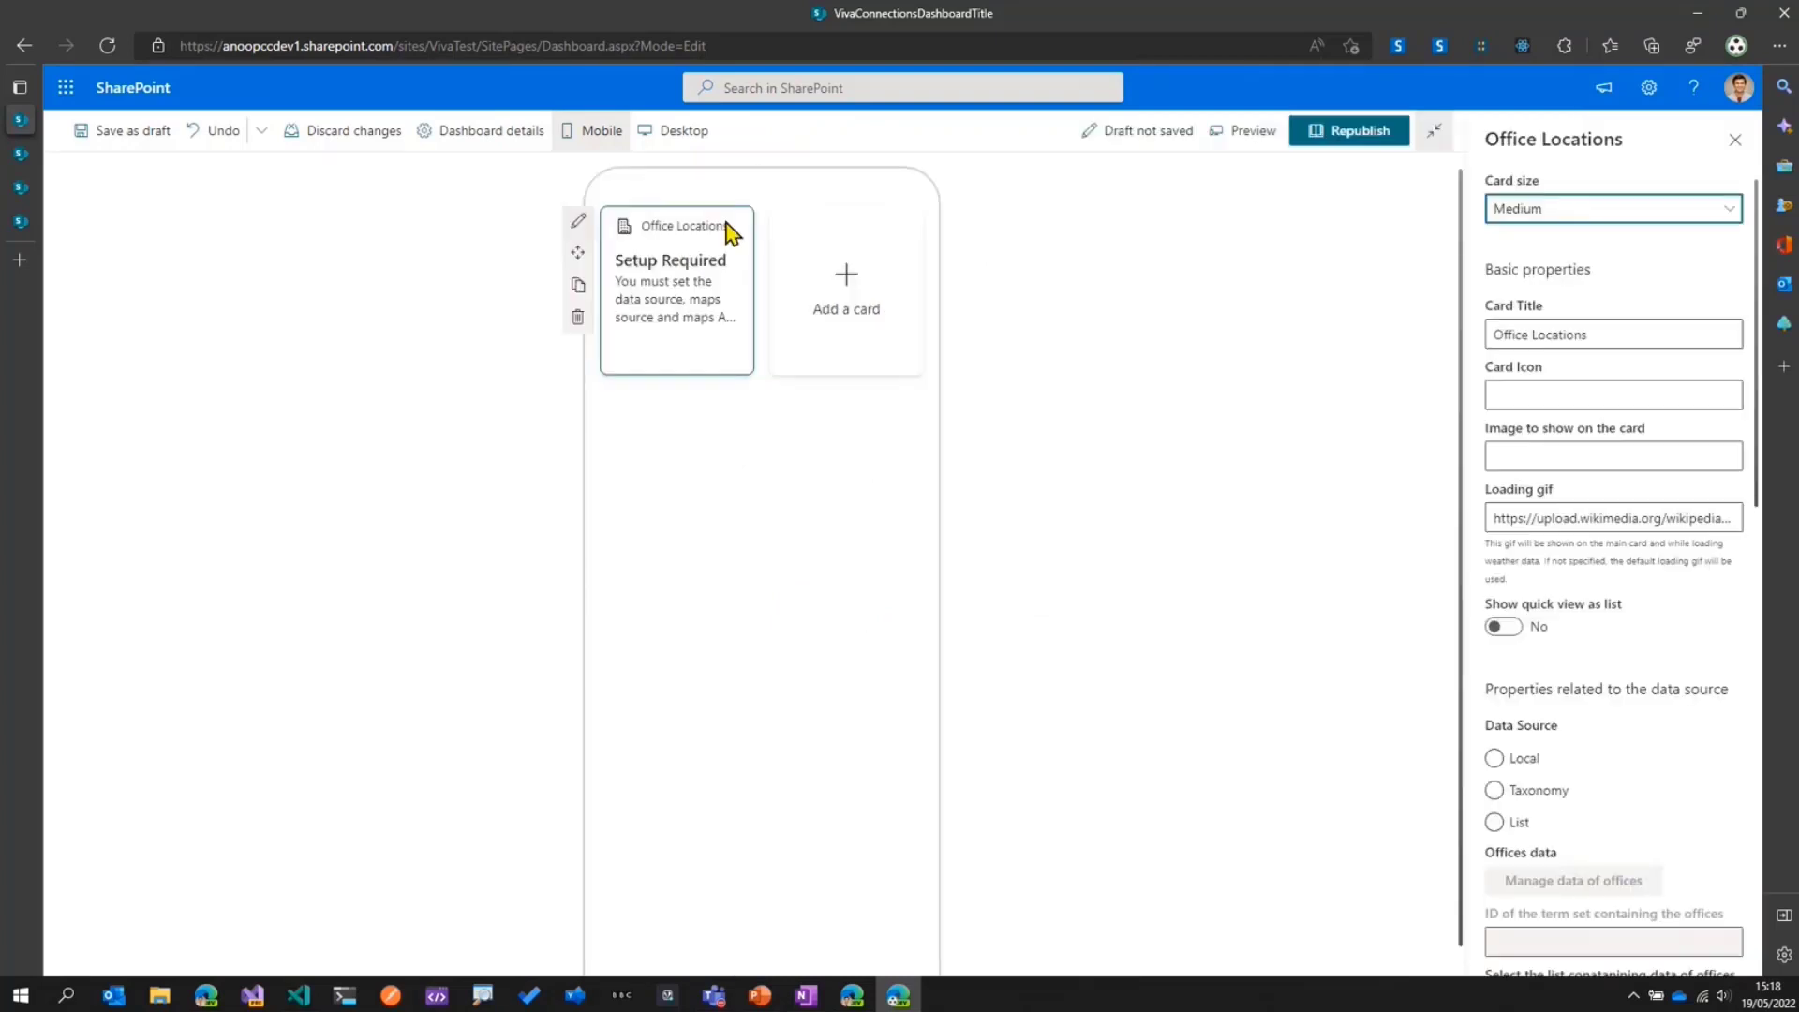
click(1537, 211)
click(1486, 275)
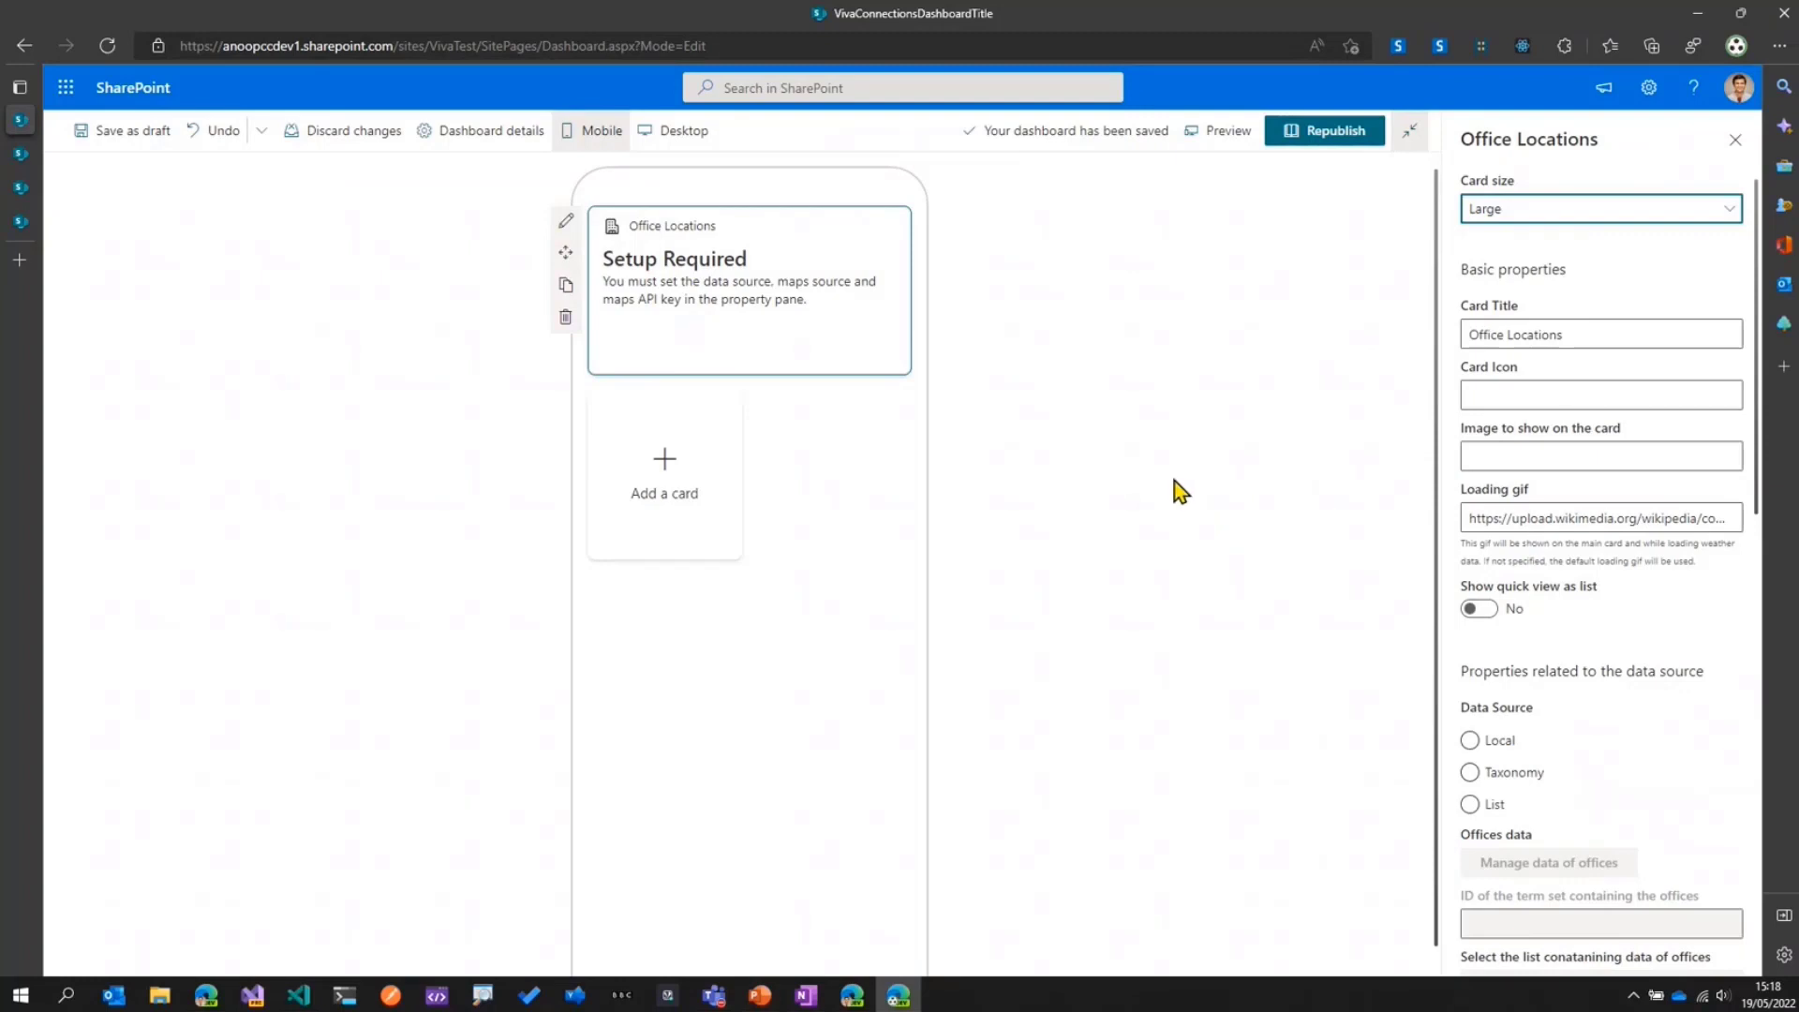
Copy the Unsplash image link from the OneNote notes and set it as the image to show on the card
click(809, 1000)
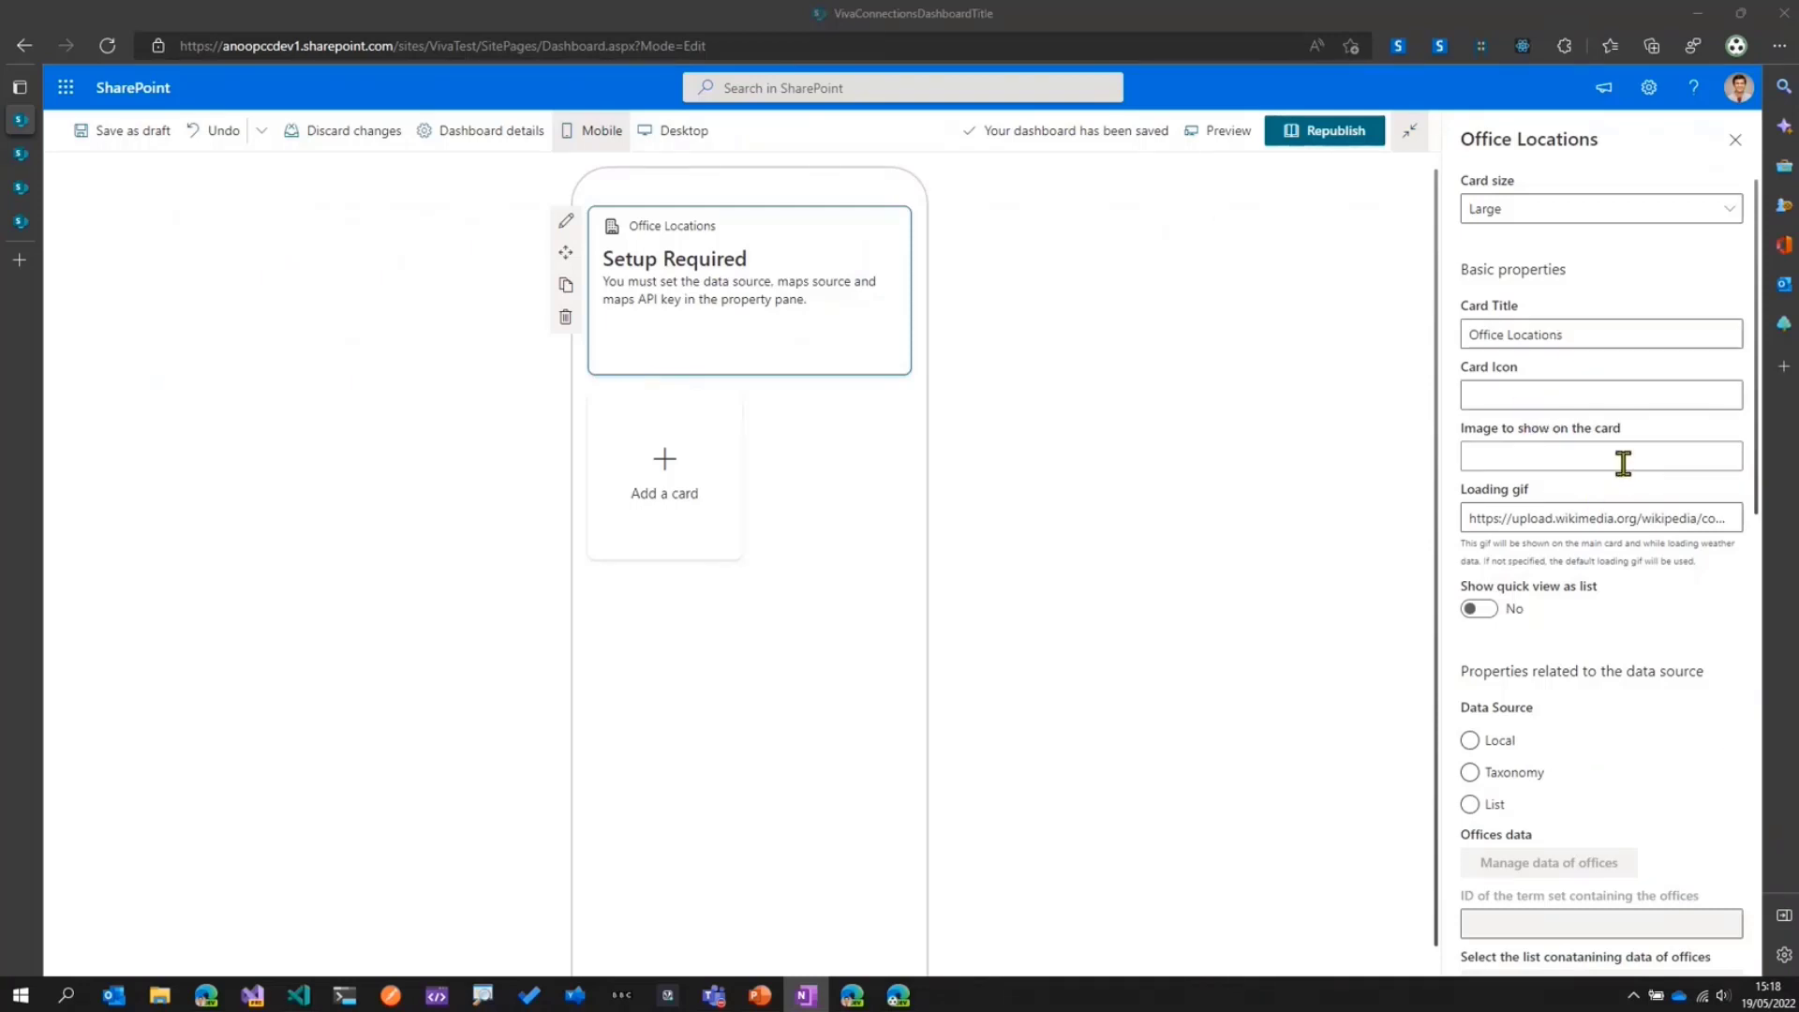
click(1681, 447)
key(ctrl+v)
scroll(1538, 524, down, 1)
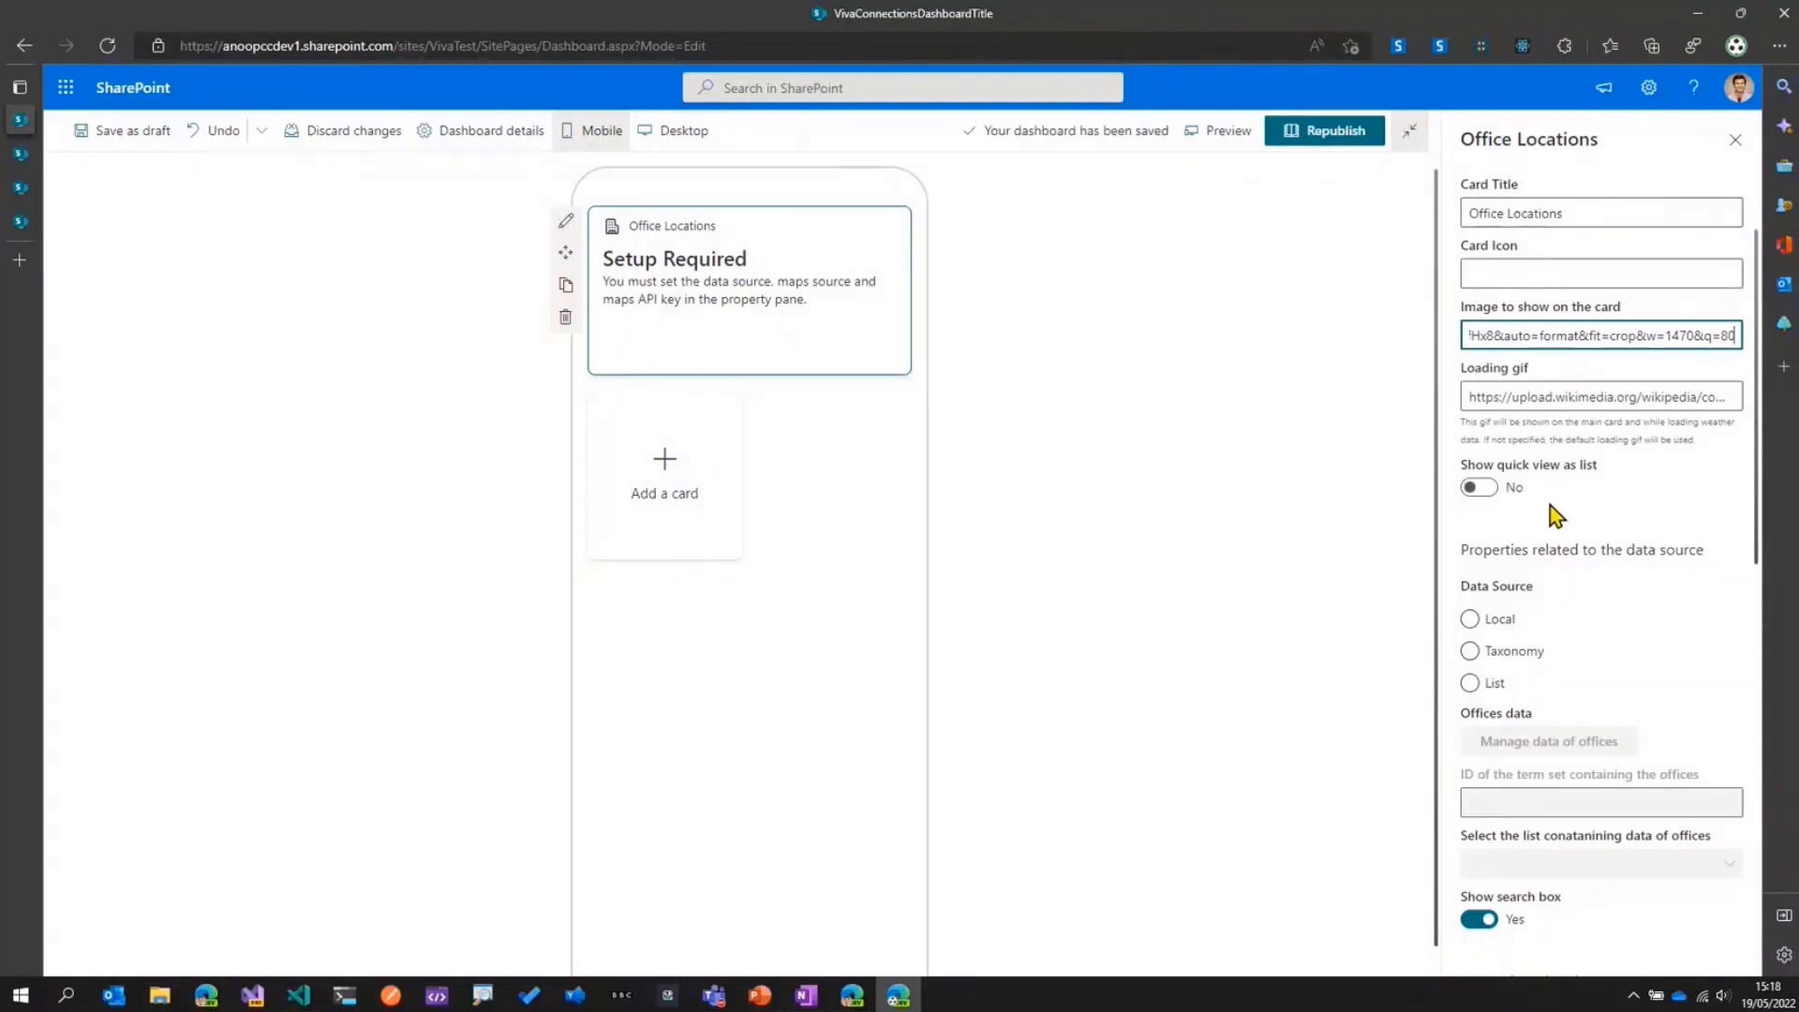
Set the card's data source to Local and open the offices data for management
scroll(1556, 515, down, 1)
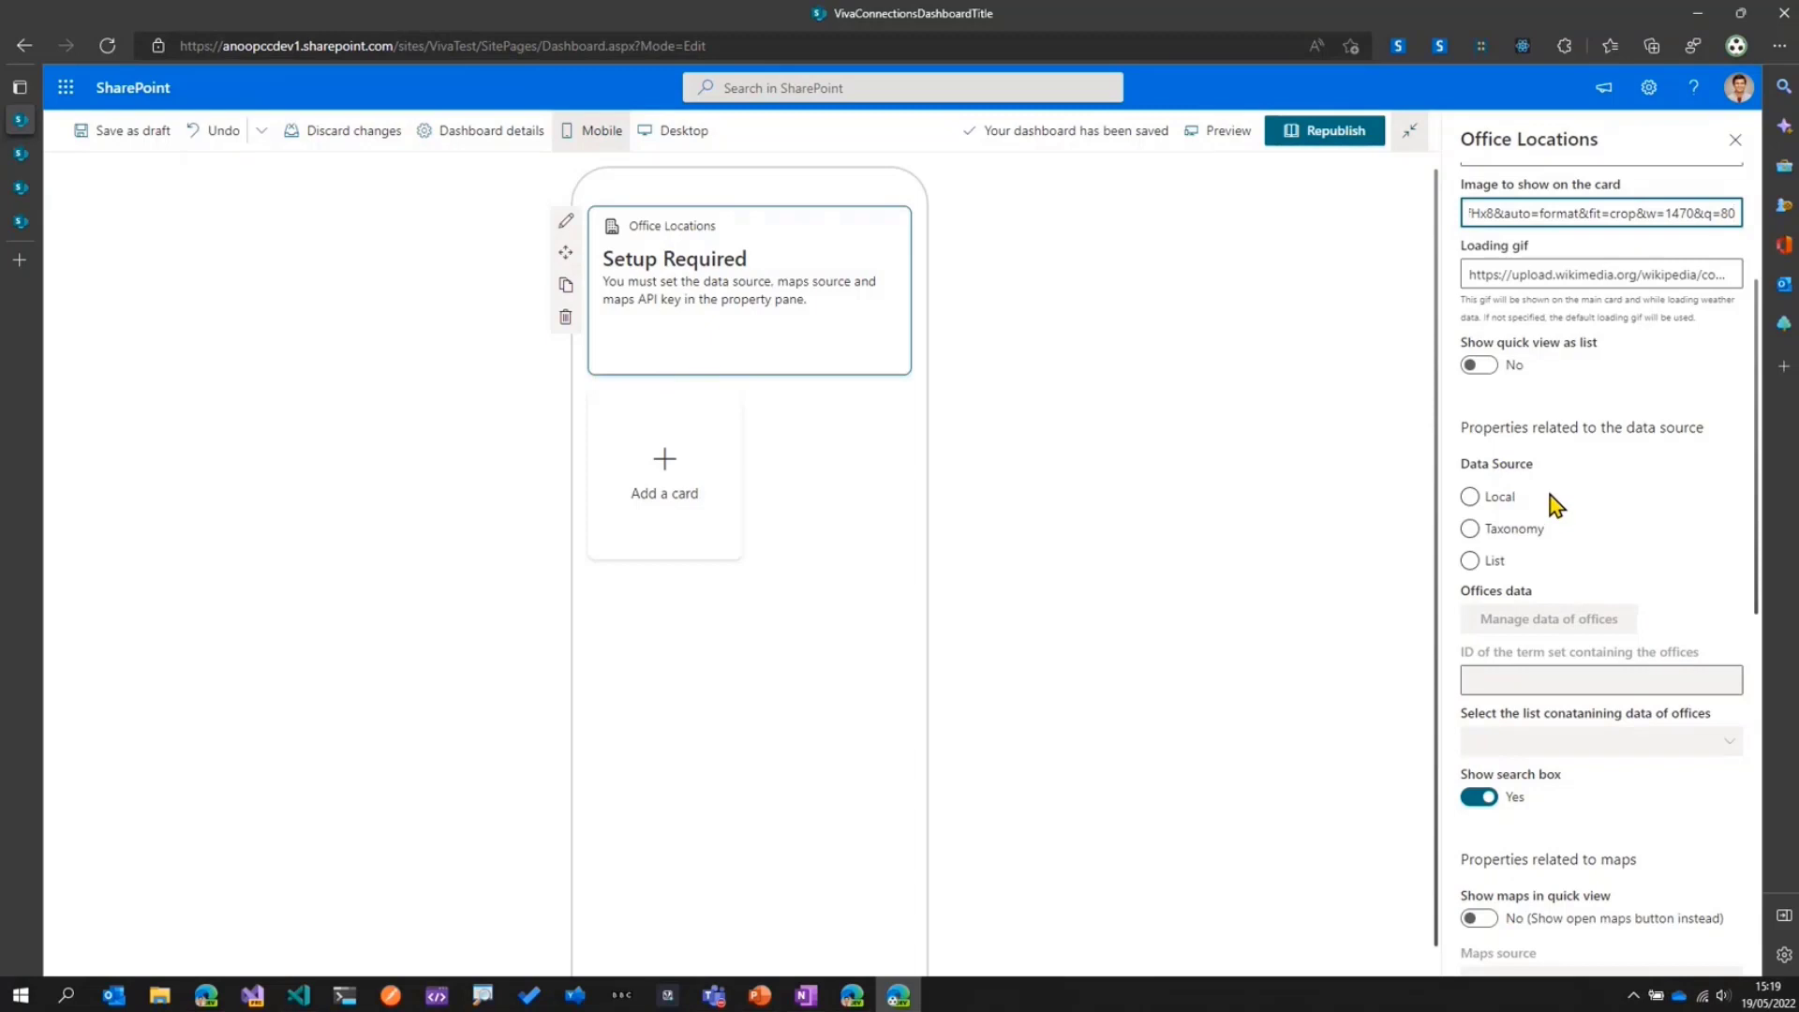
click(1504, 506)
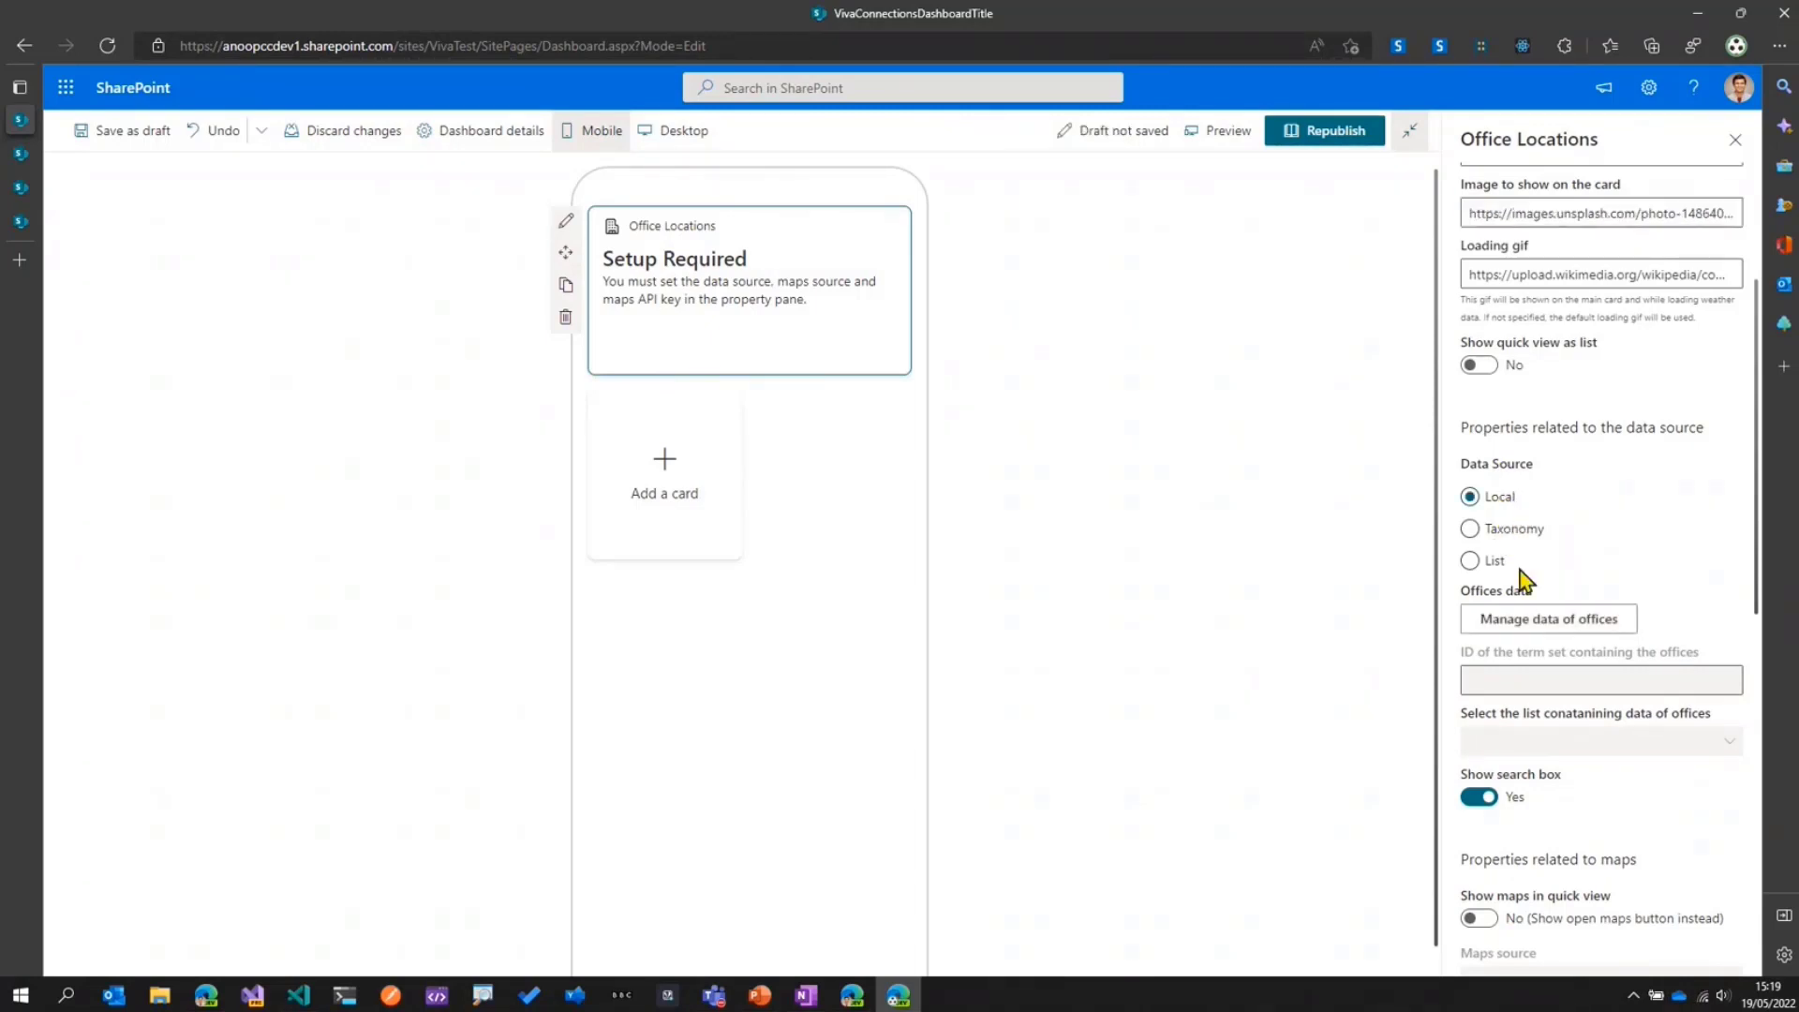
click(1561, 629)
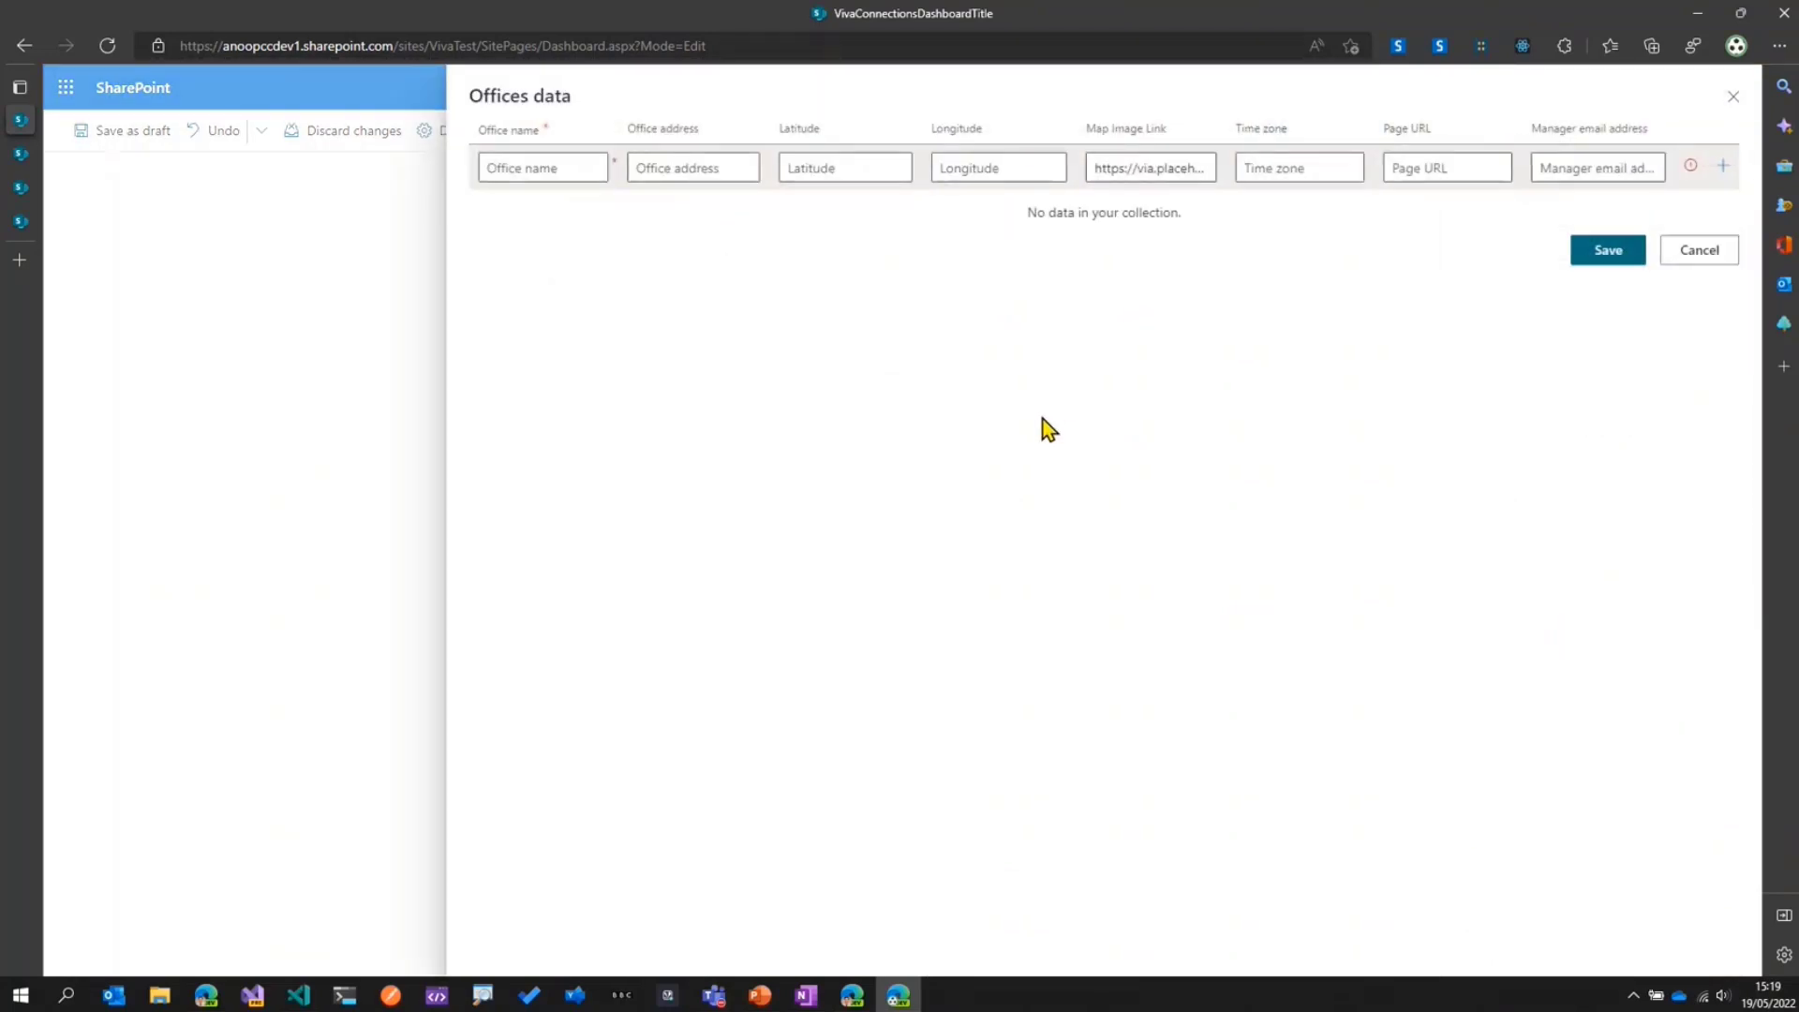
Enter London office as the new office's name and paste its postal address from the notes
click(568, 172)
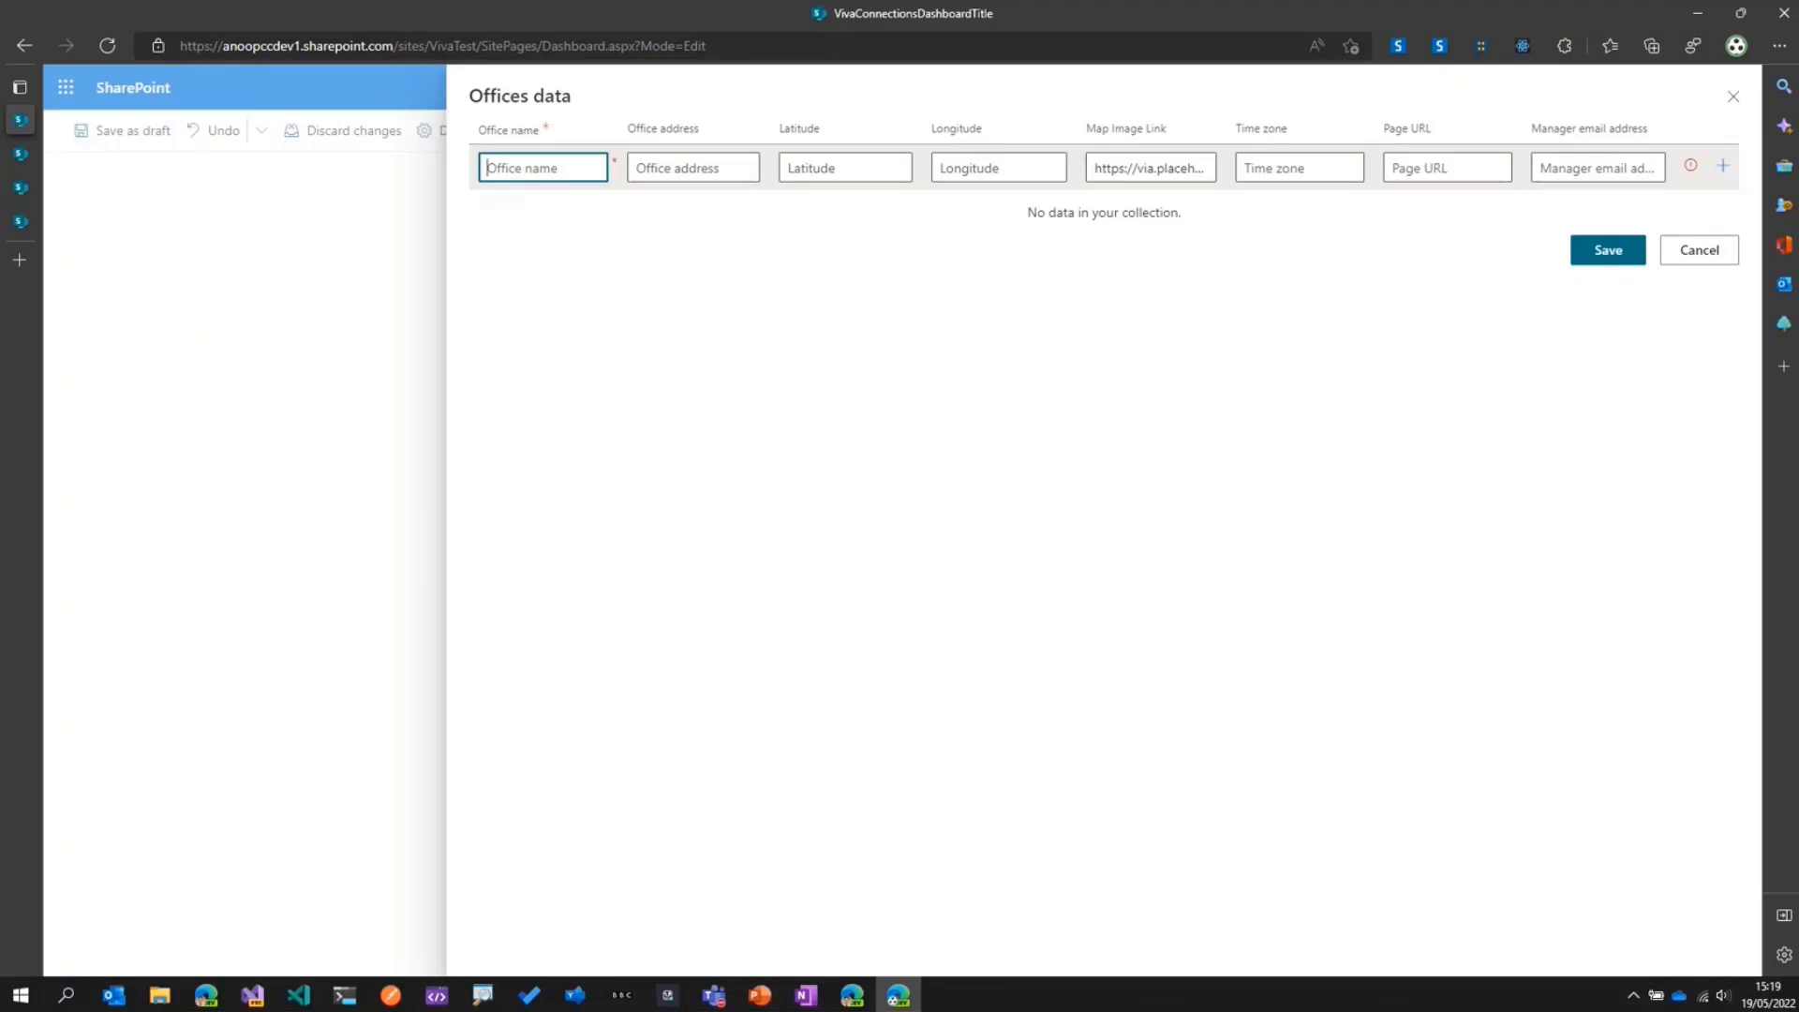
key(alt+Tab)
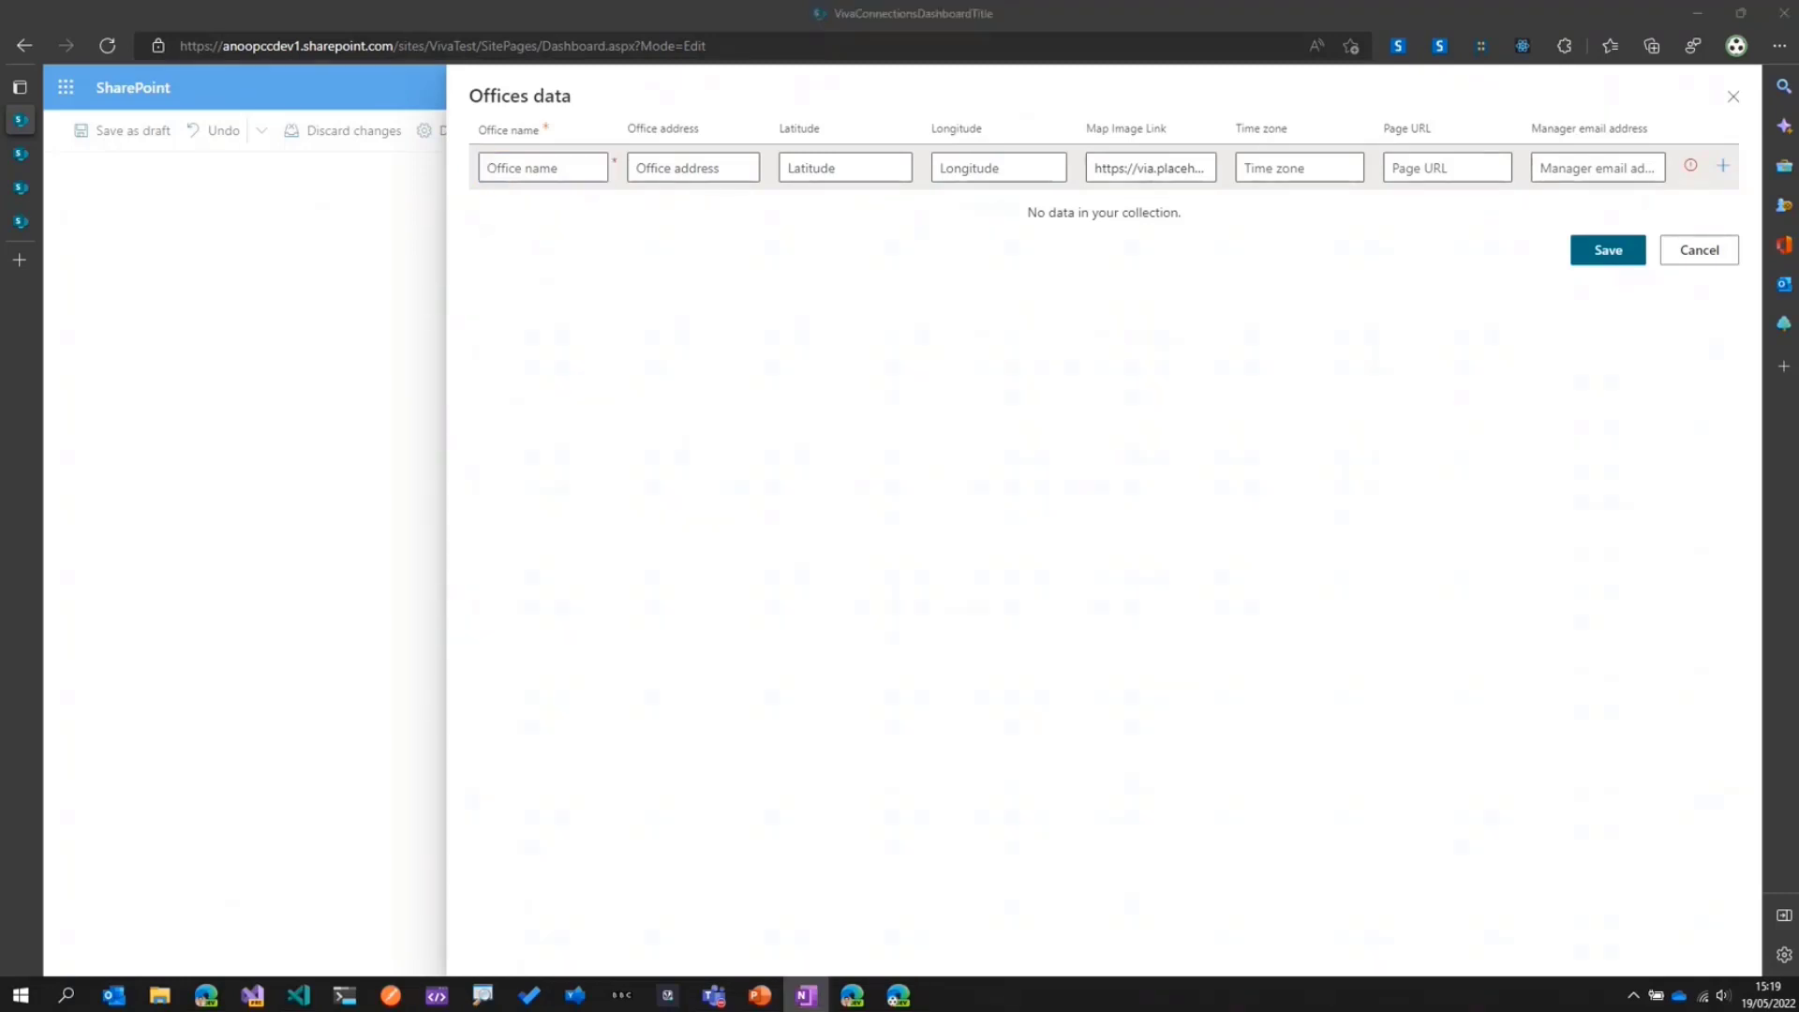
click(538, 178)
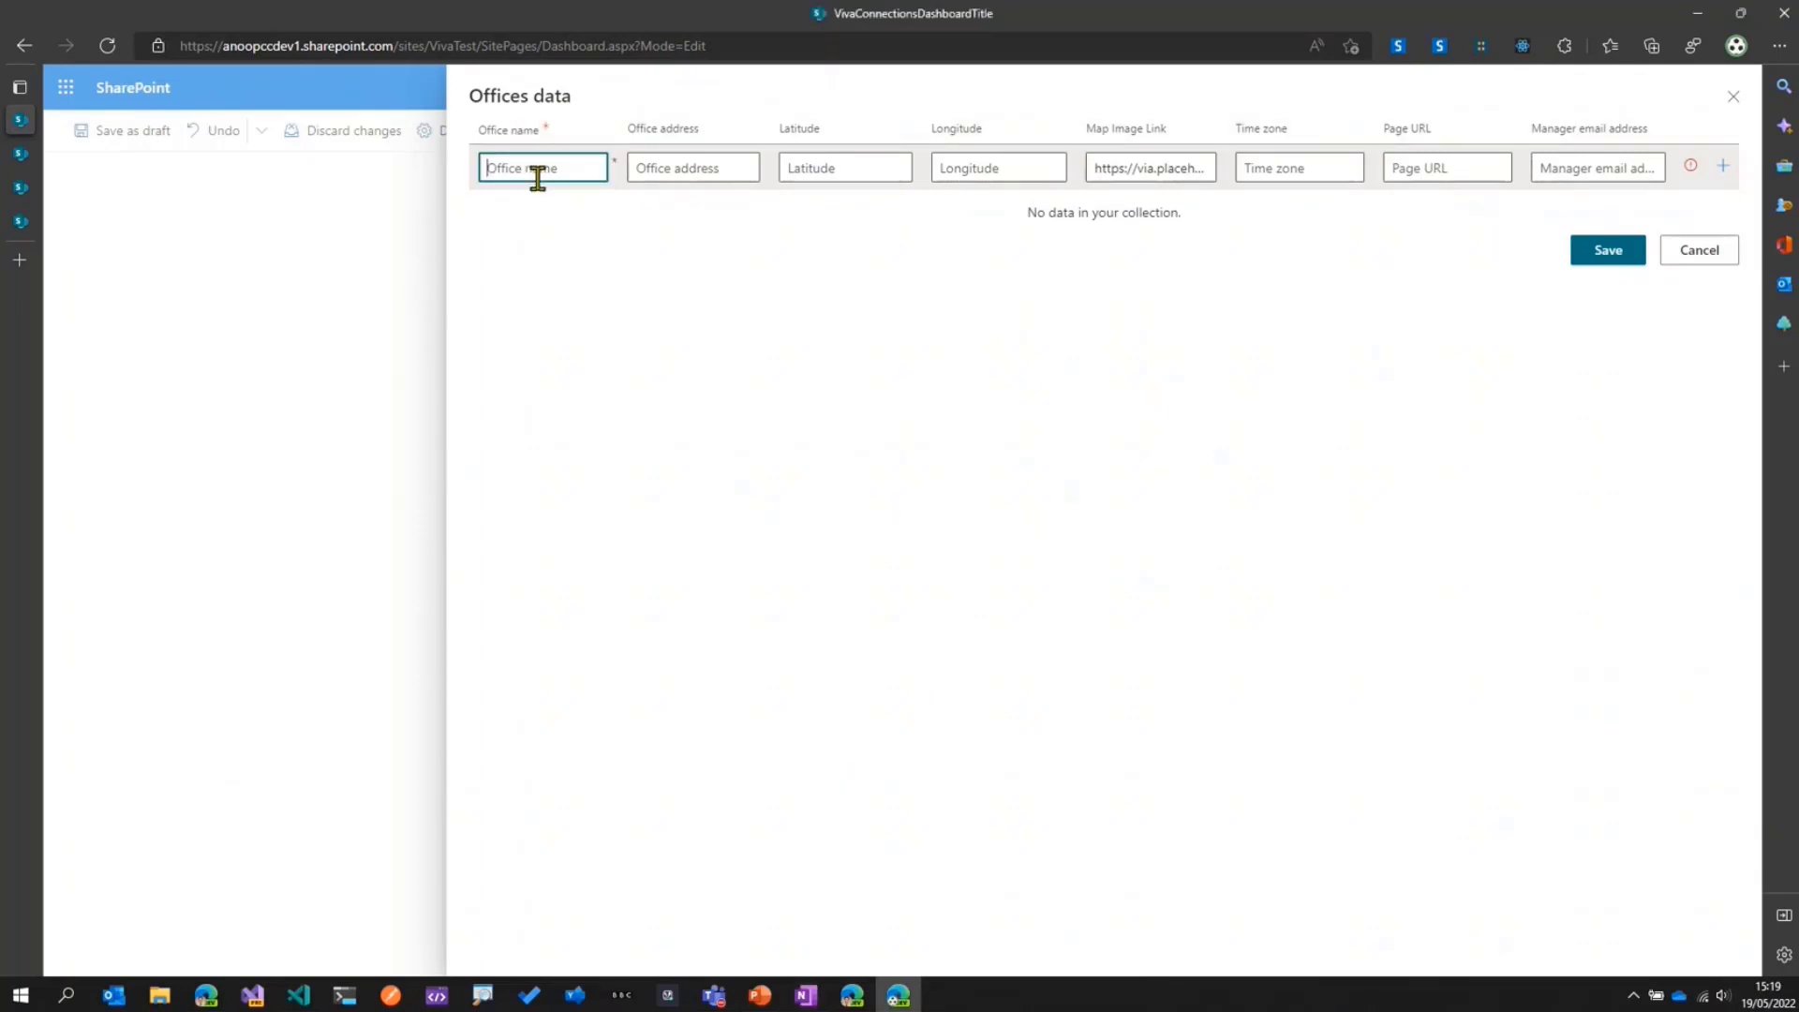
text(London office)
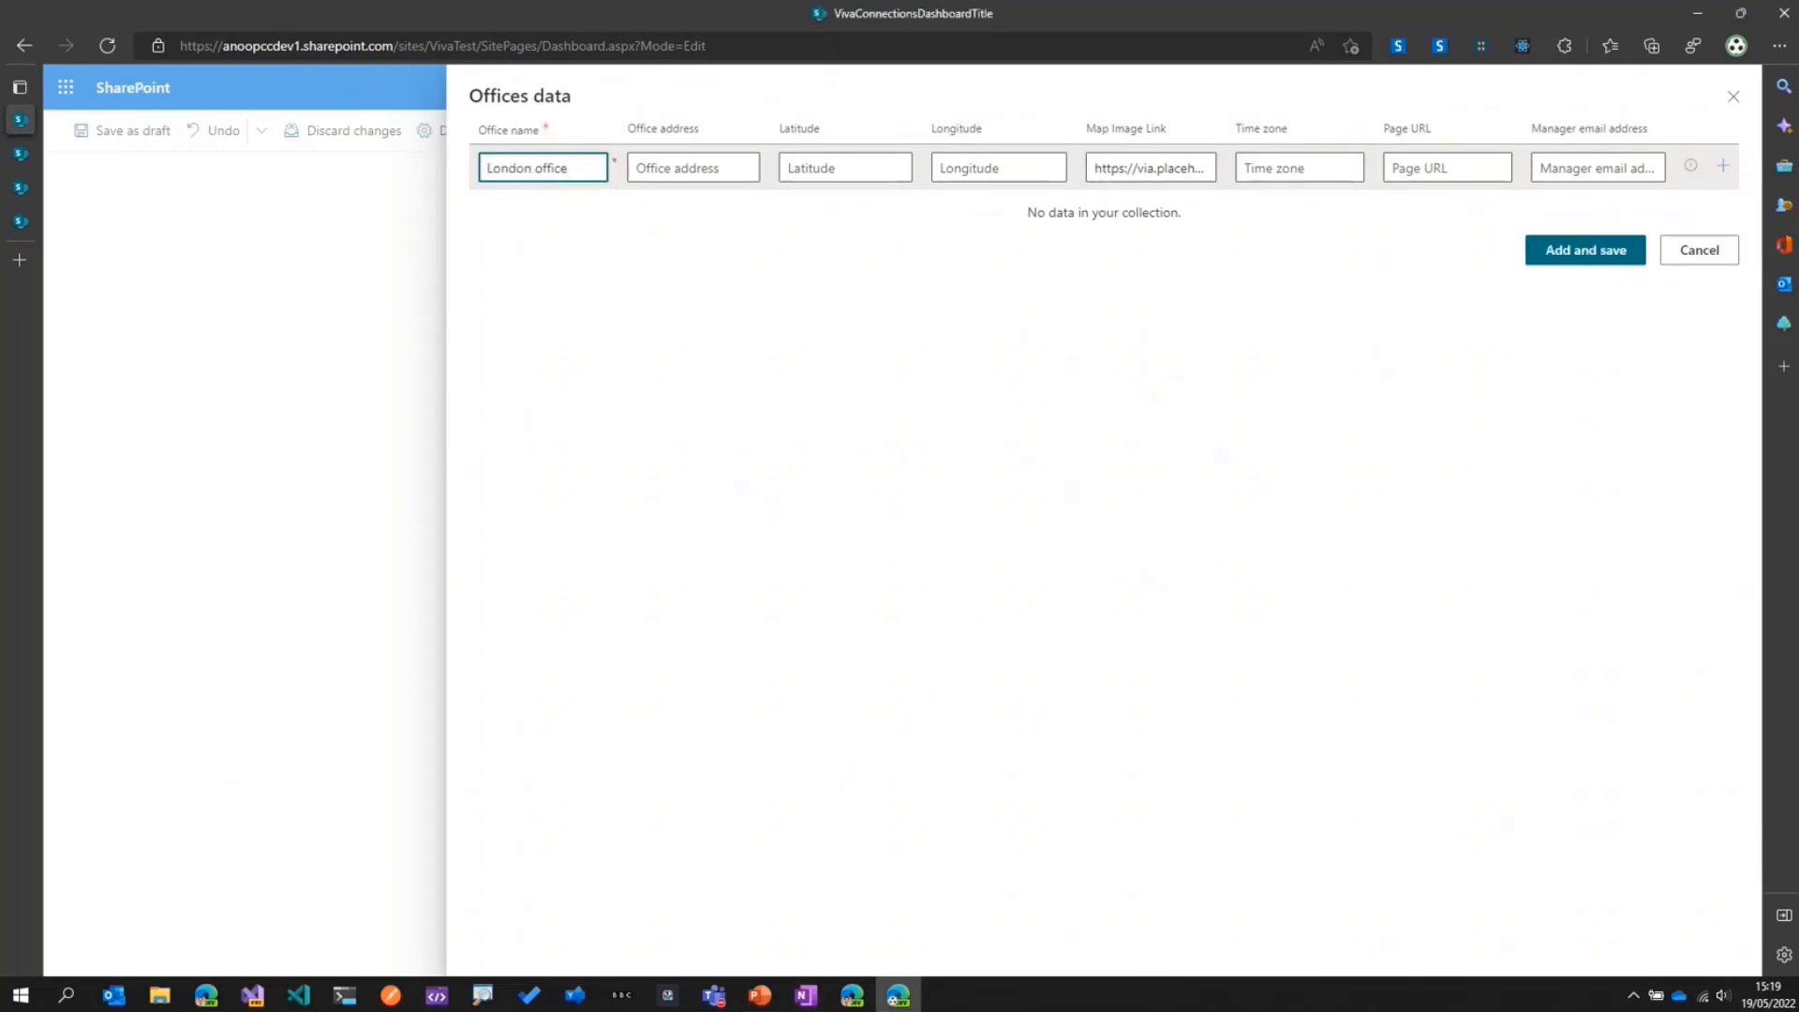
key(alt+Tab)
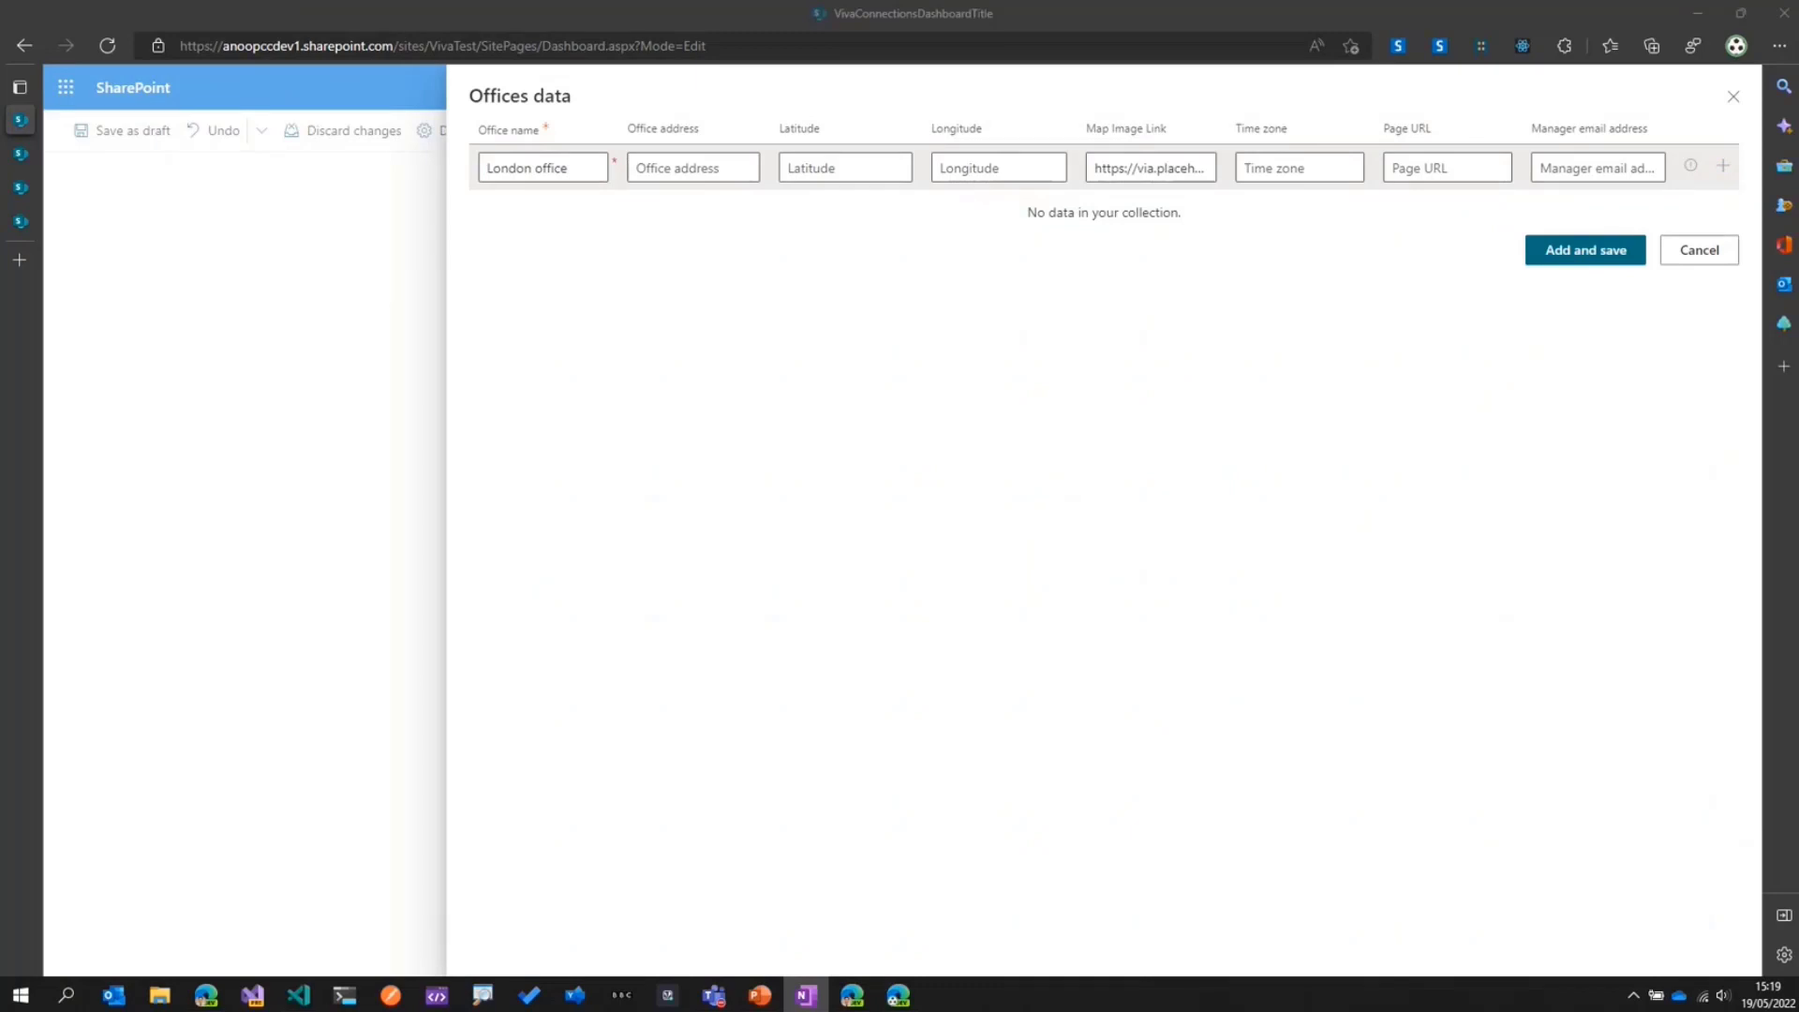
key(alt+Tab)
click(660, 169)
key(ctrl+v)
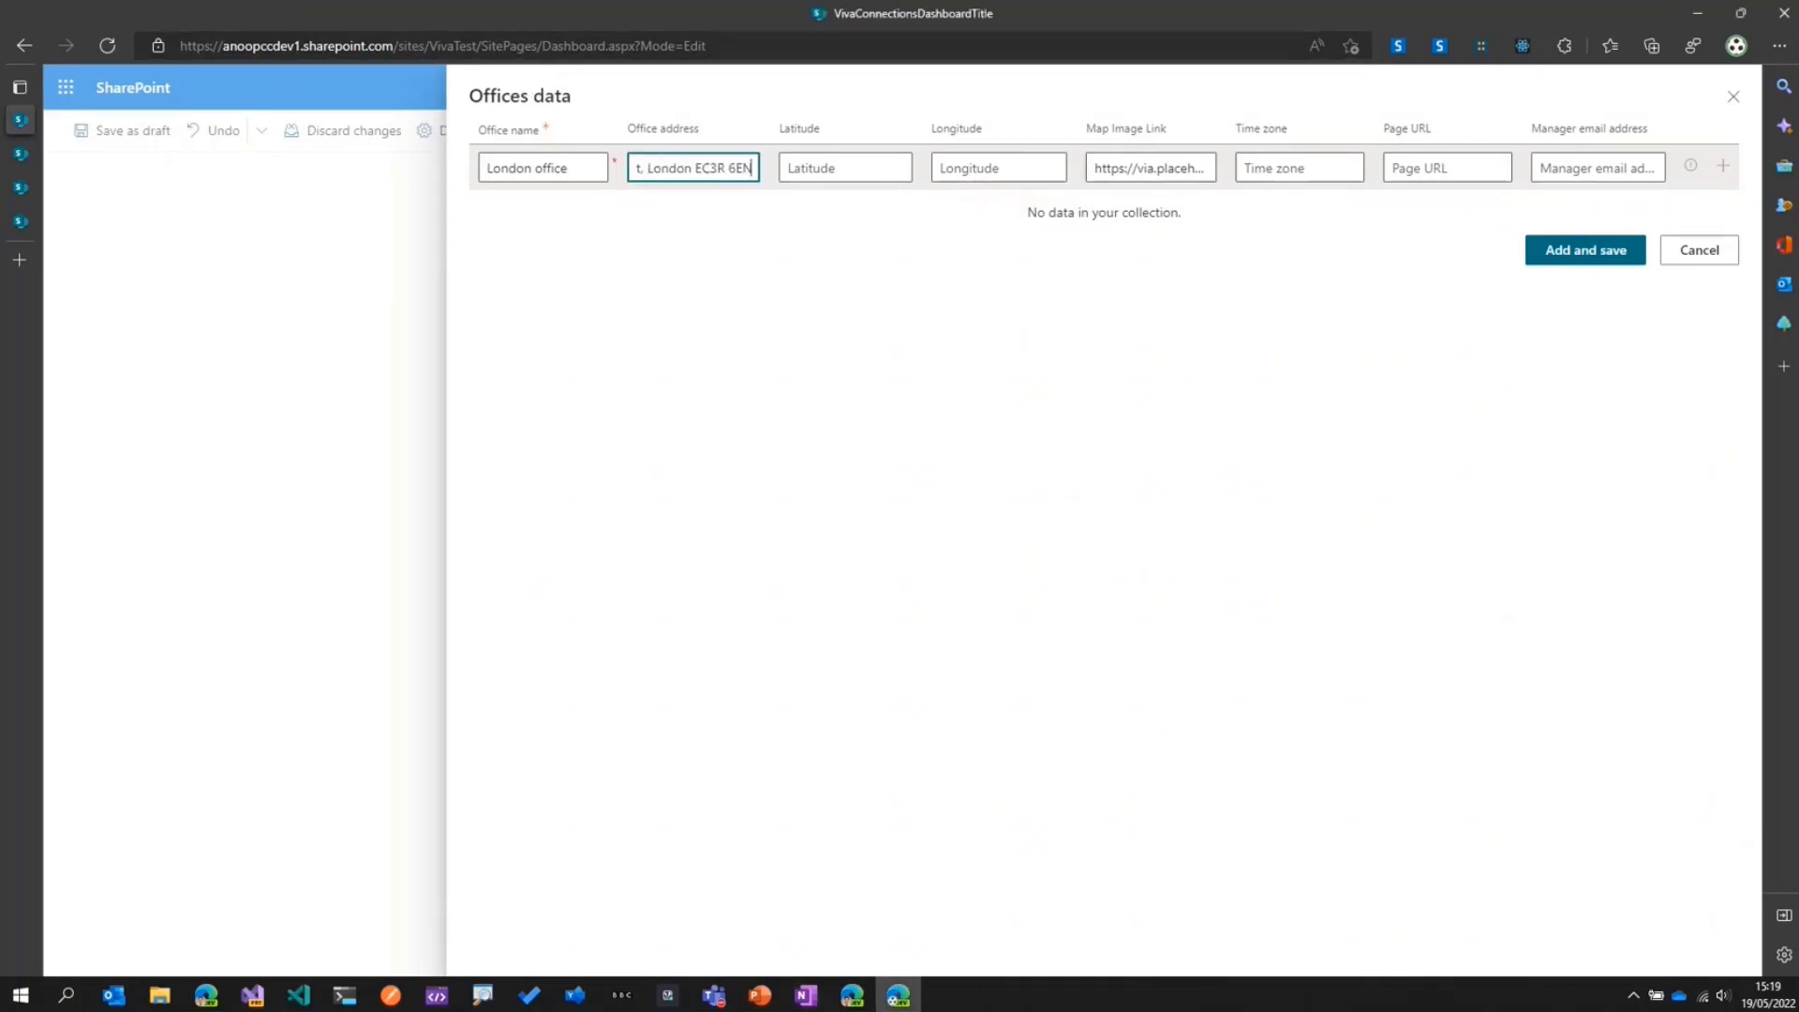
Set the London office's latitude to 51.5089464 and longitude to -0.086539
key(alt+Tab)
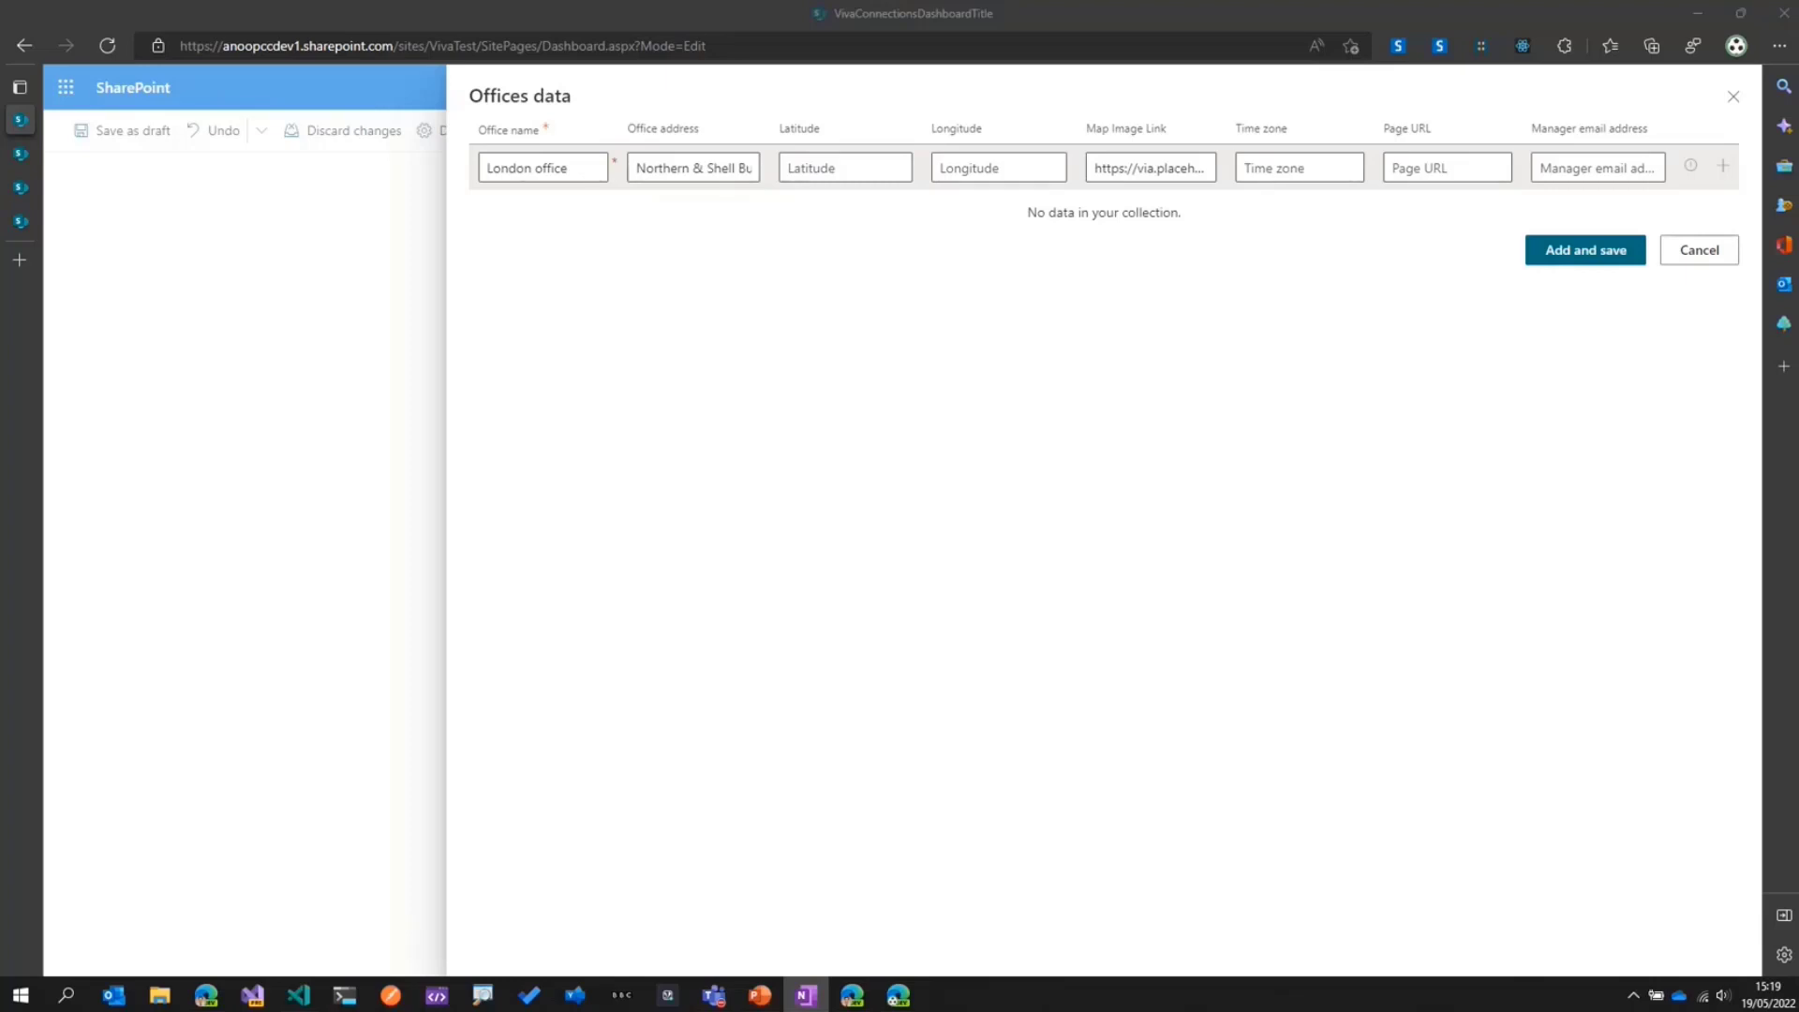
click(828, 168)
text(51.5081464)
click(964, 168)
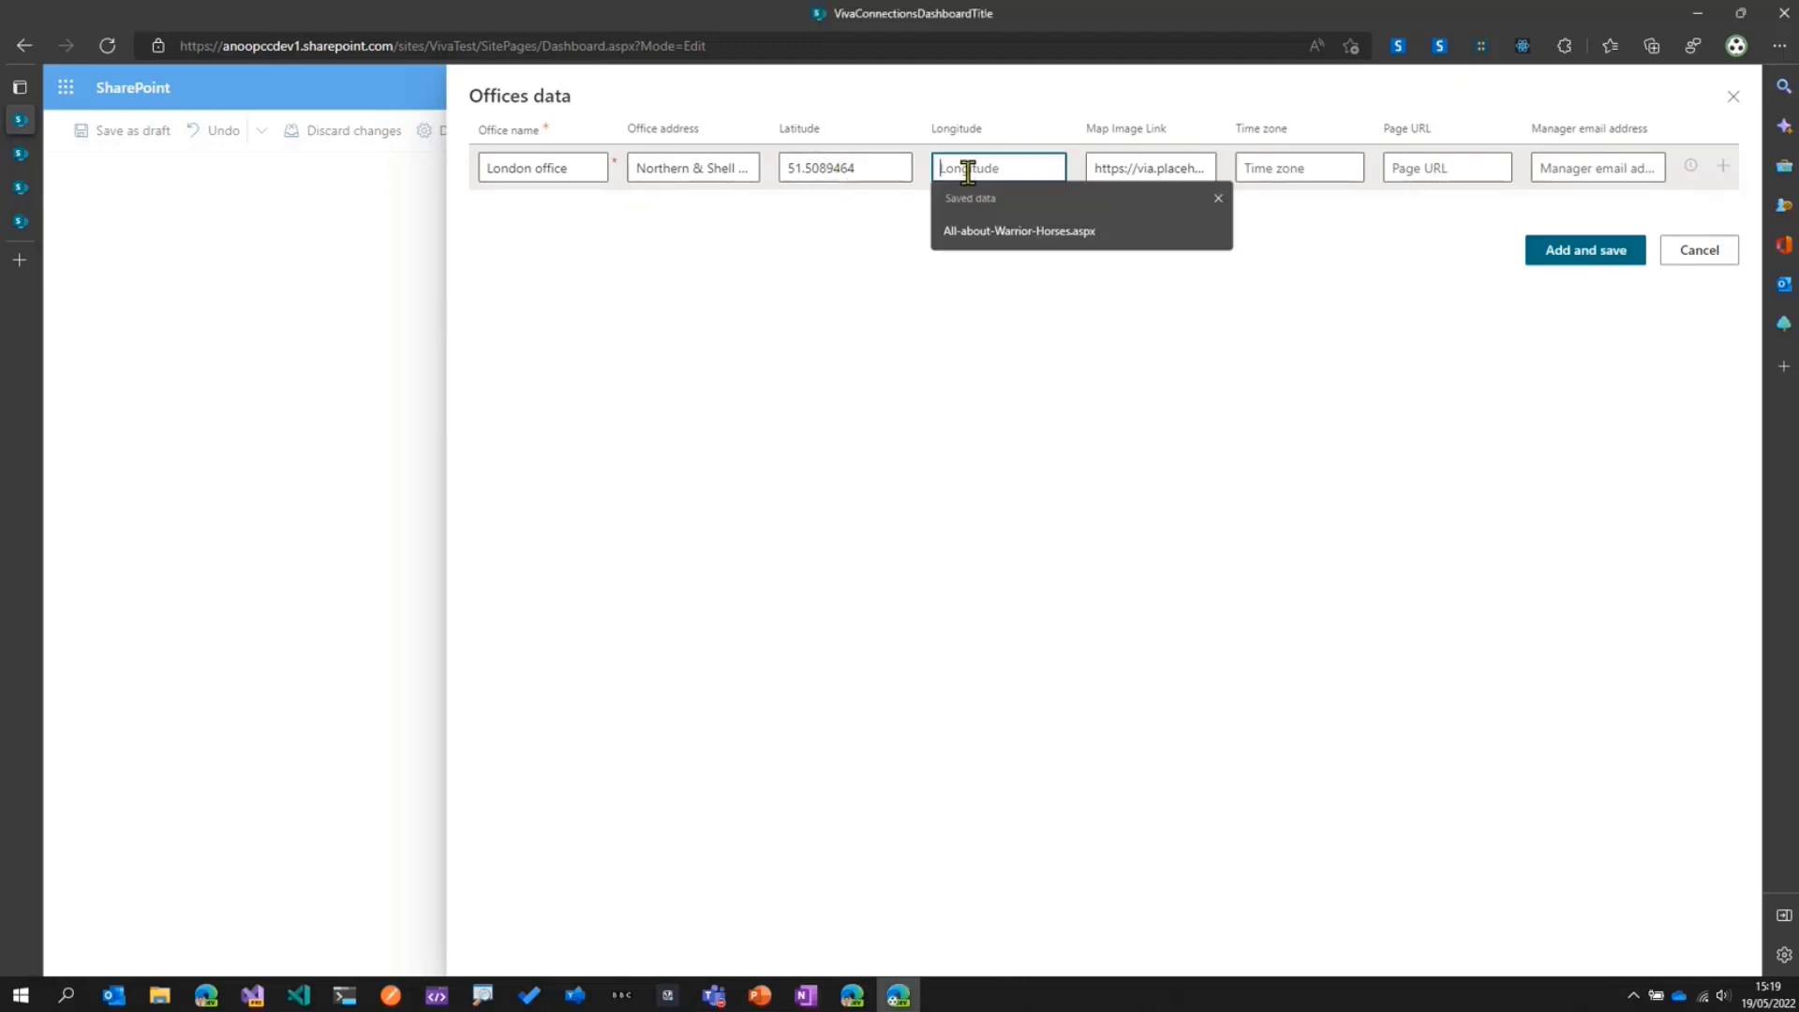
text(-0.086539)
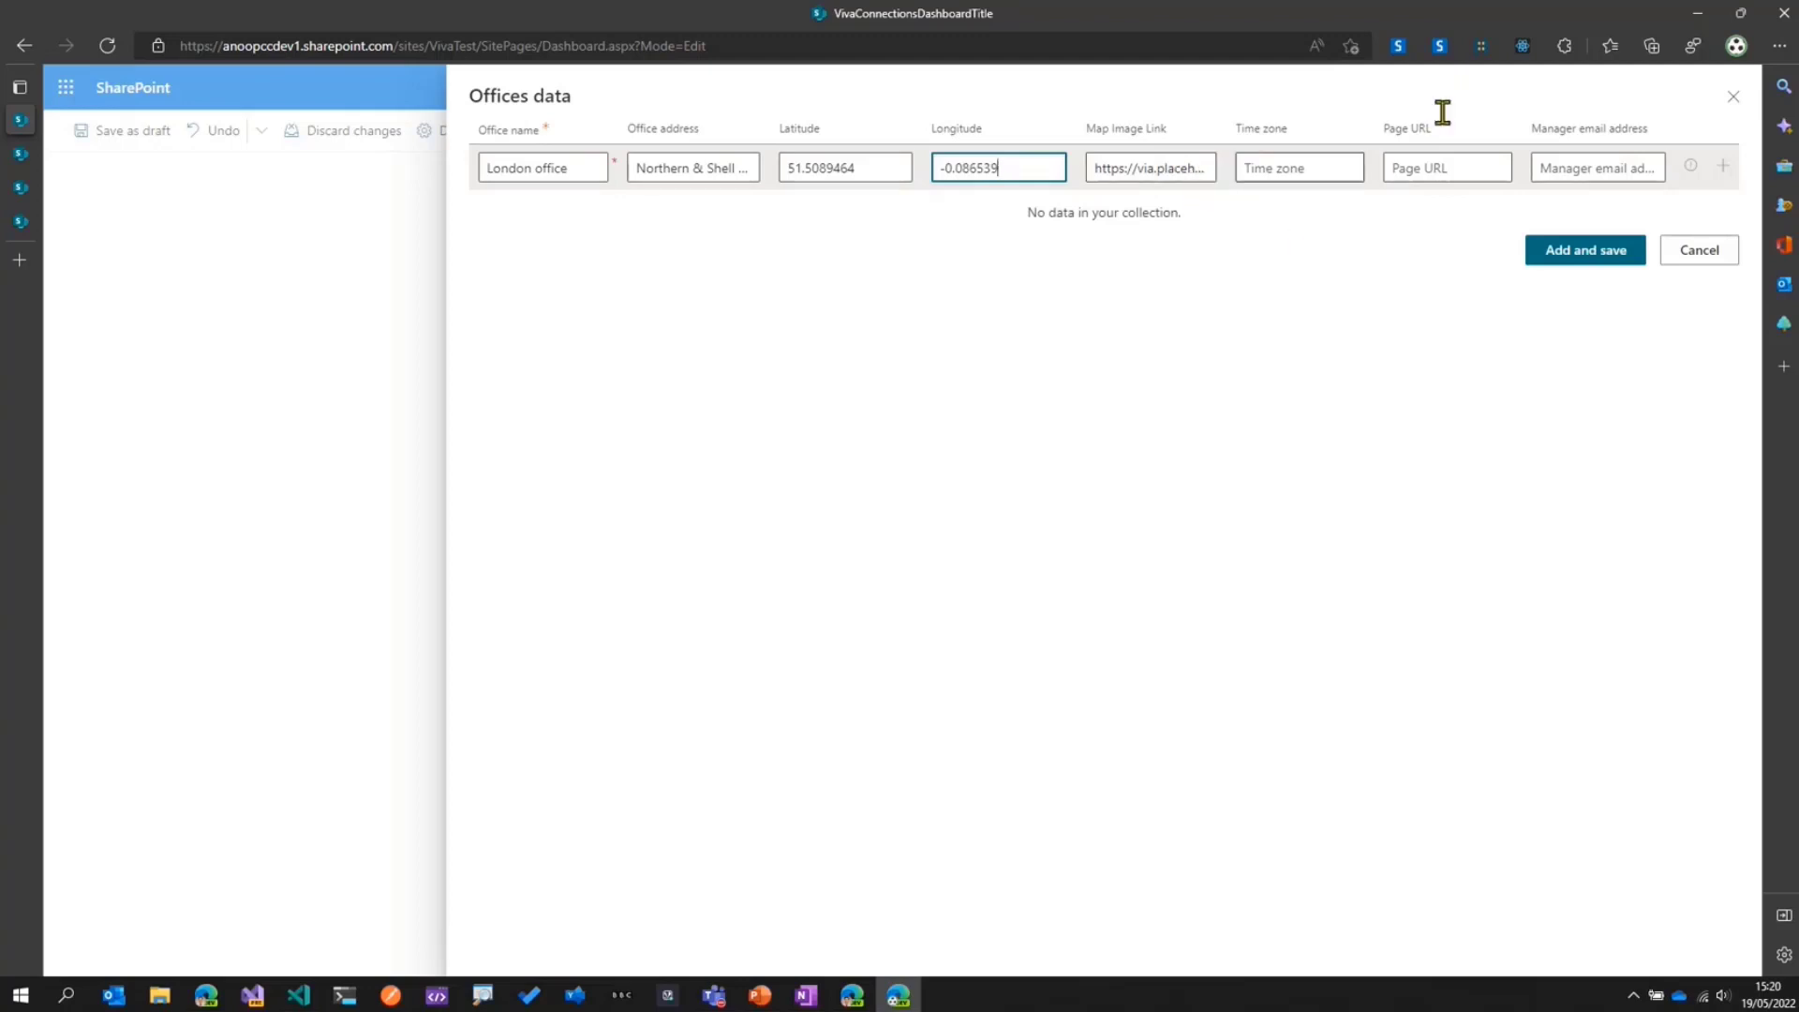
Set the London office's time zone to Europe/London and its page URL to the link of the London-office.aspx page
key(alt+Tab)
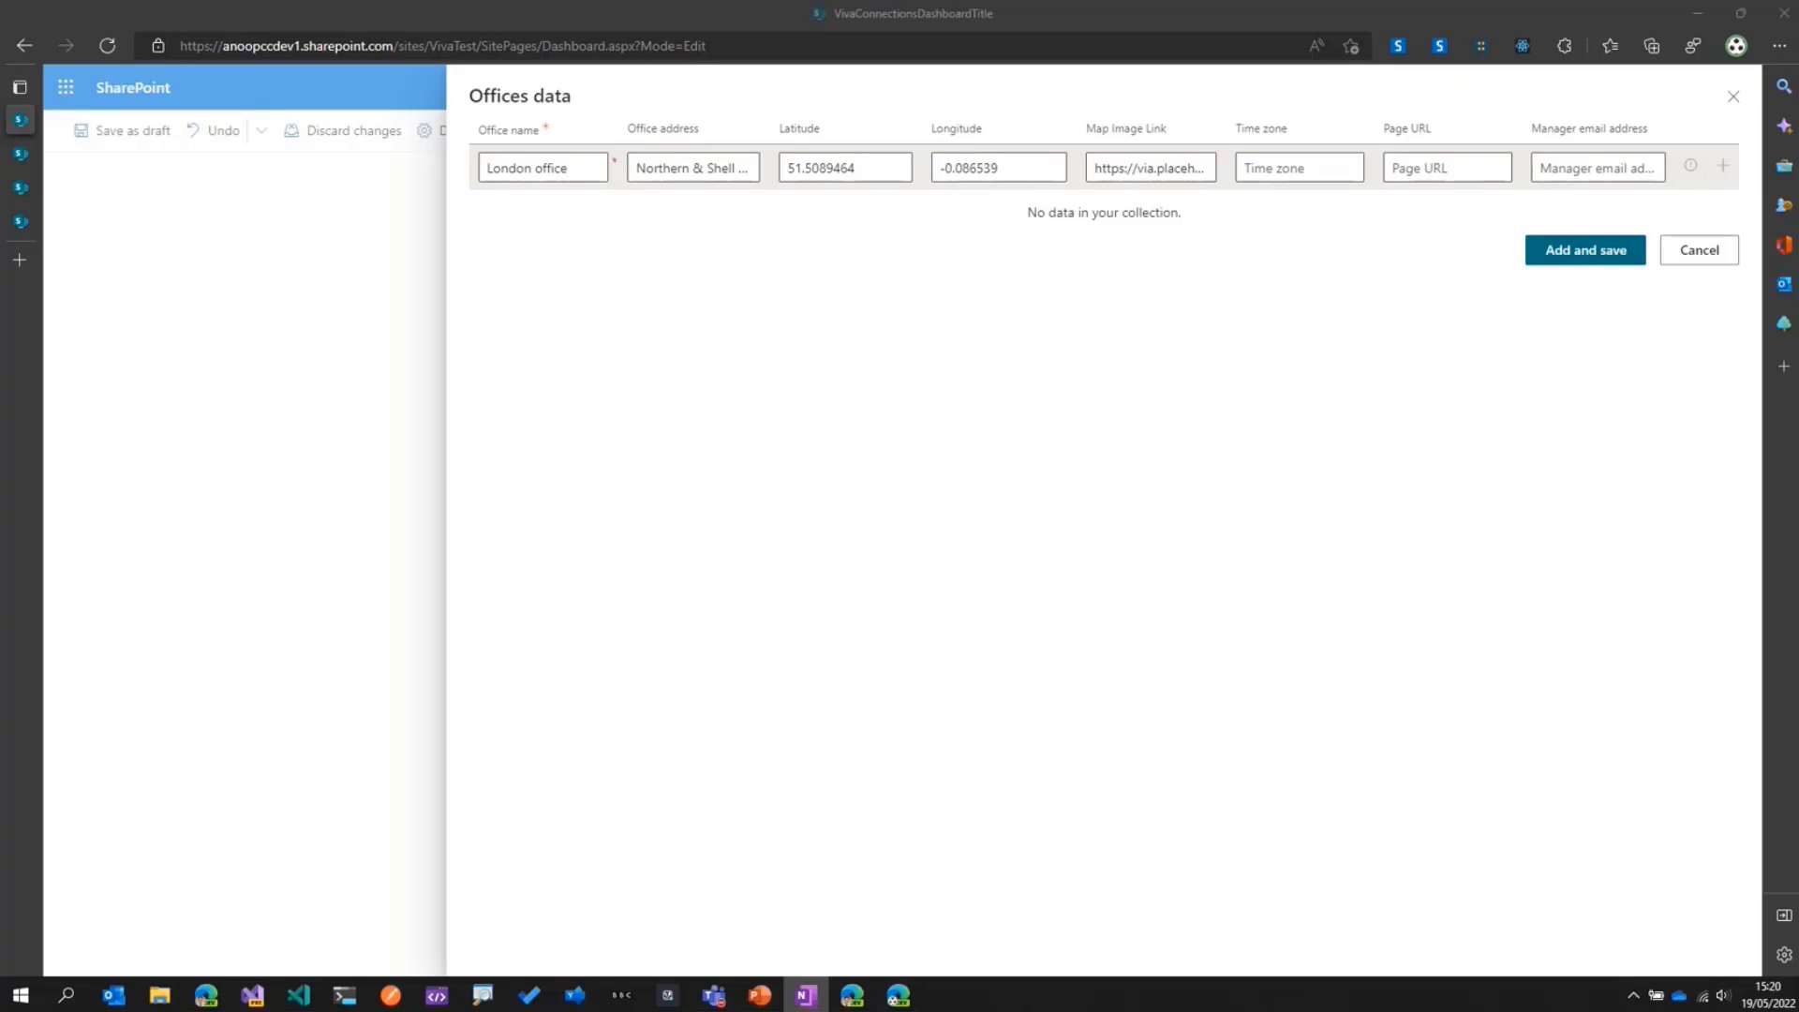
click(1291, 172)
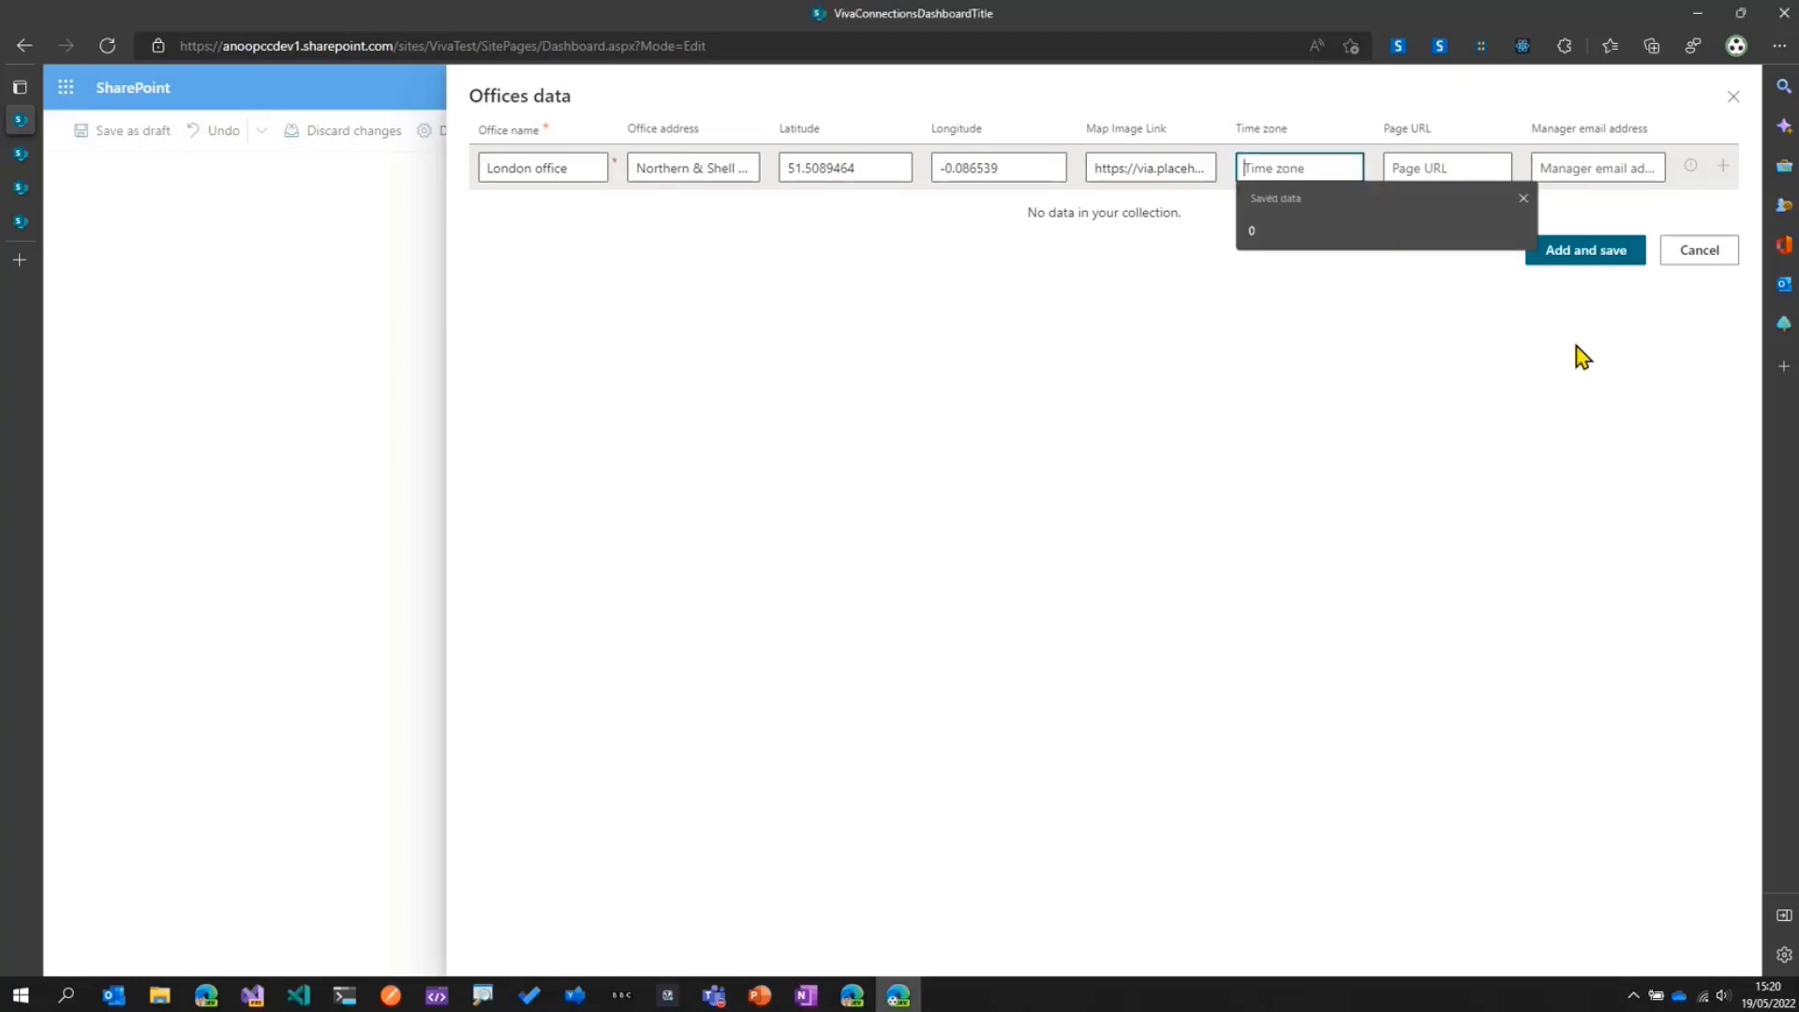
text(Europe/London)
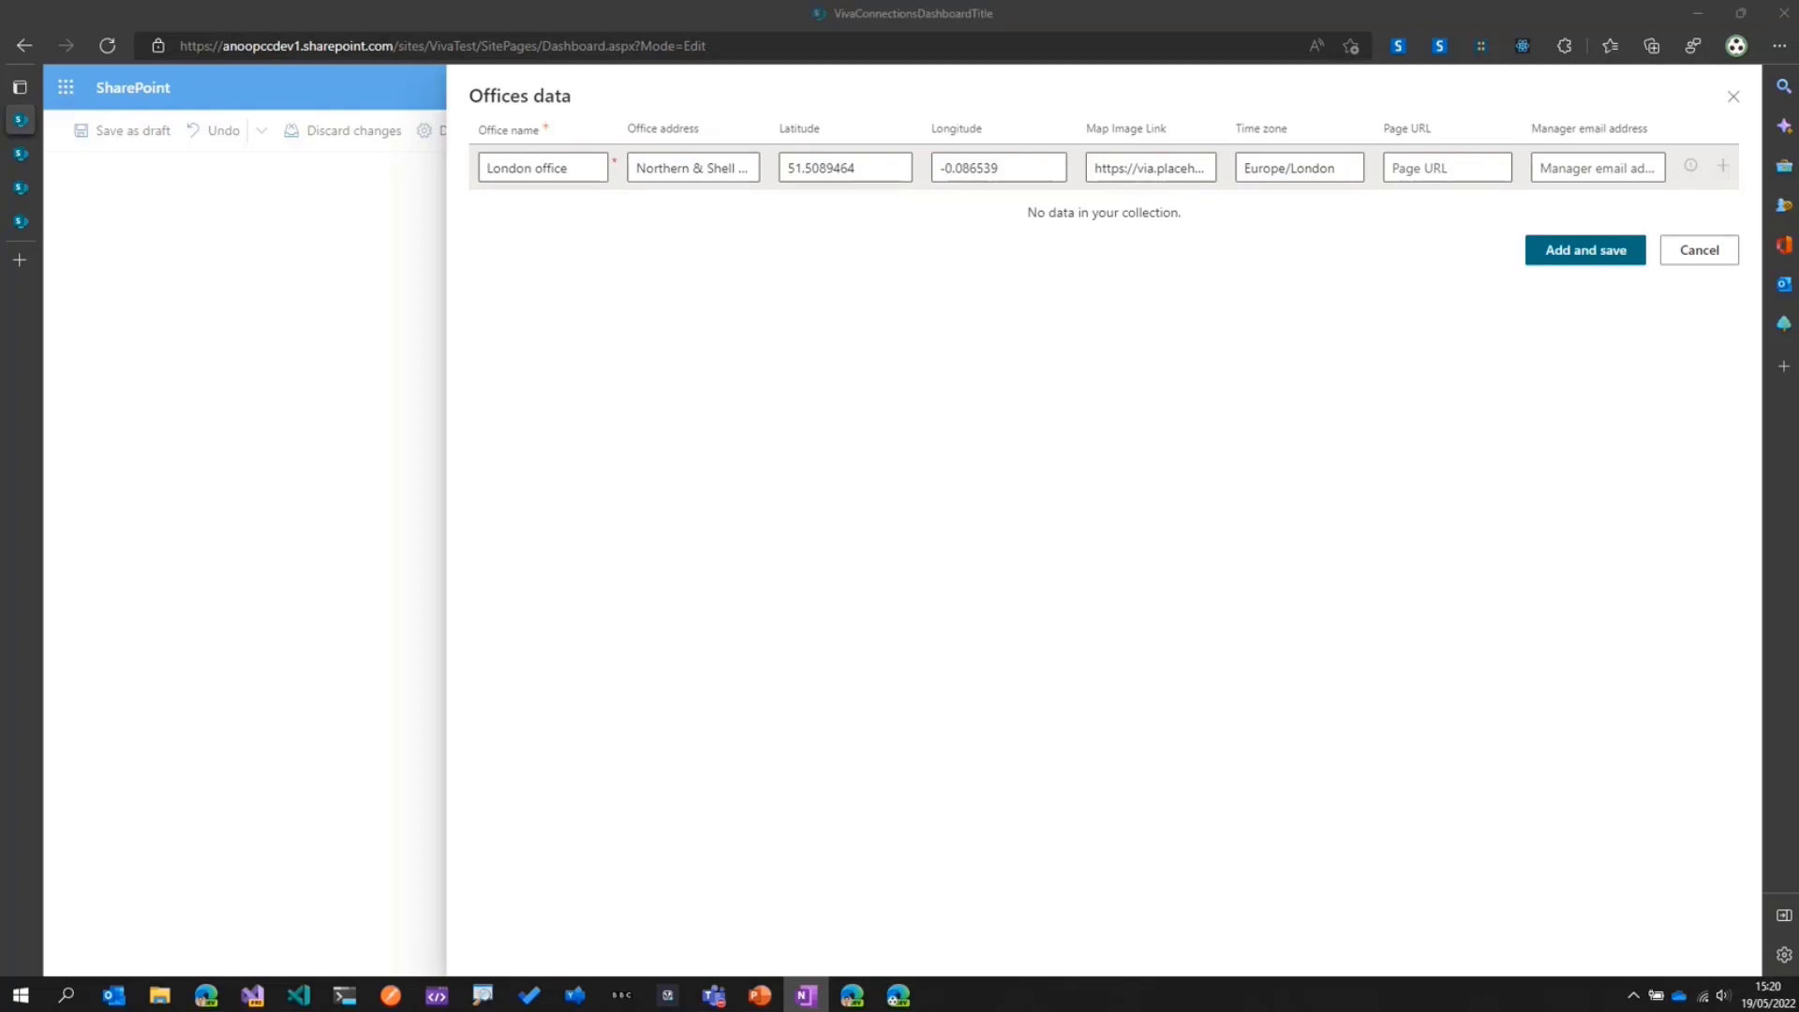
click(1439, 165)
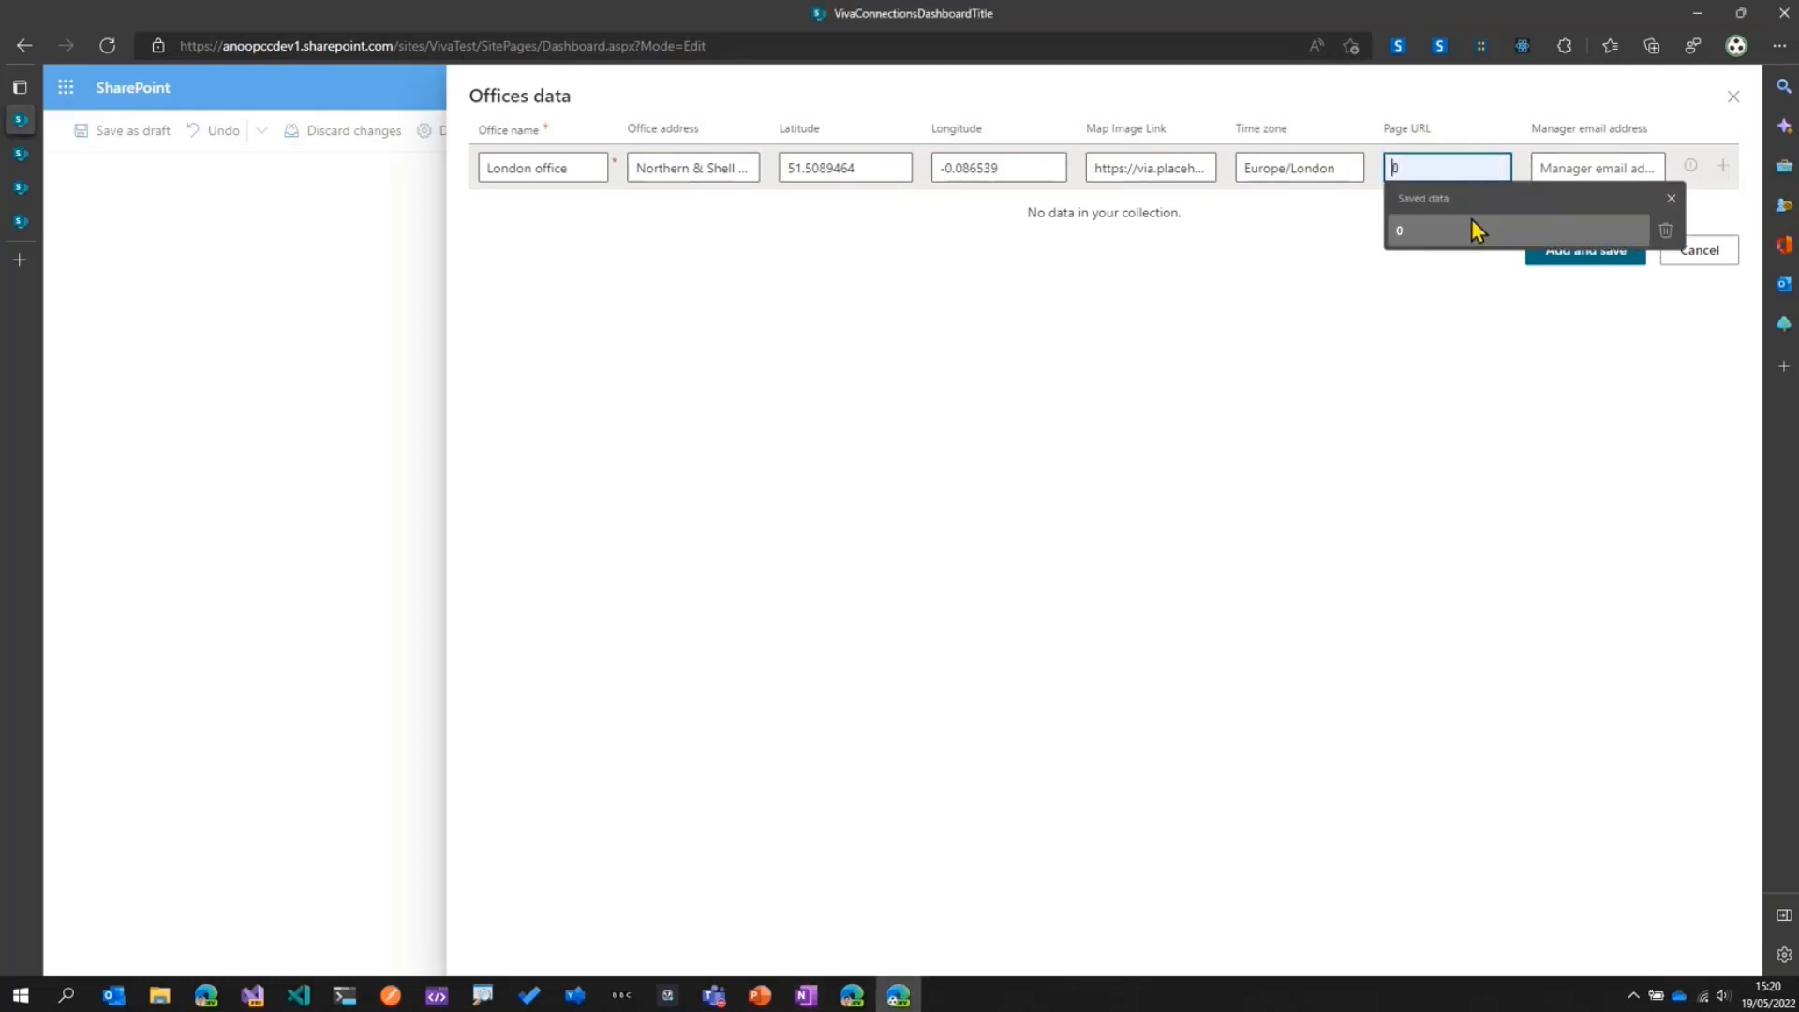
text(London-office.aspx)
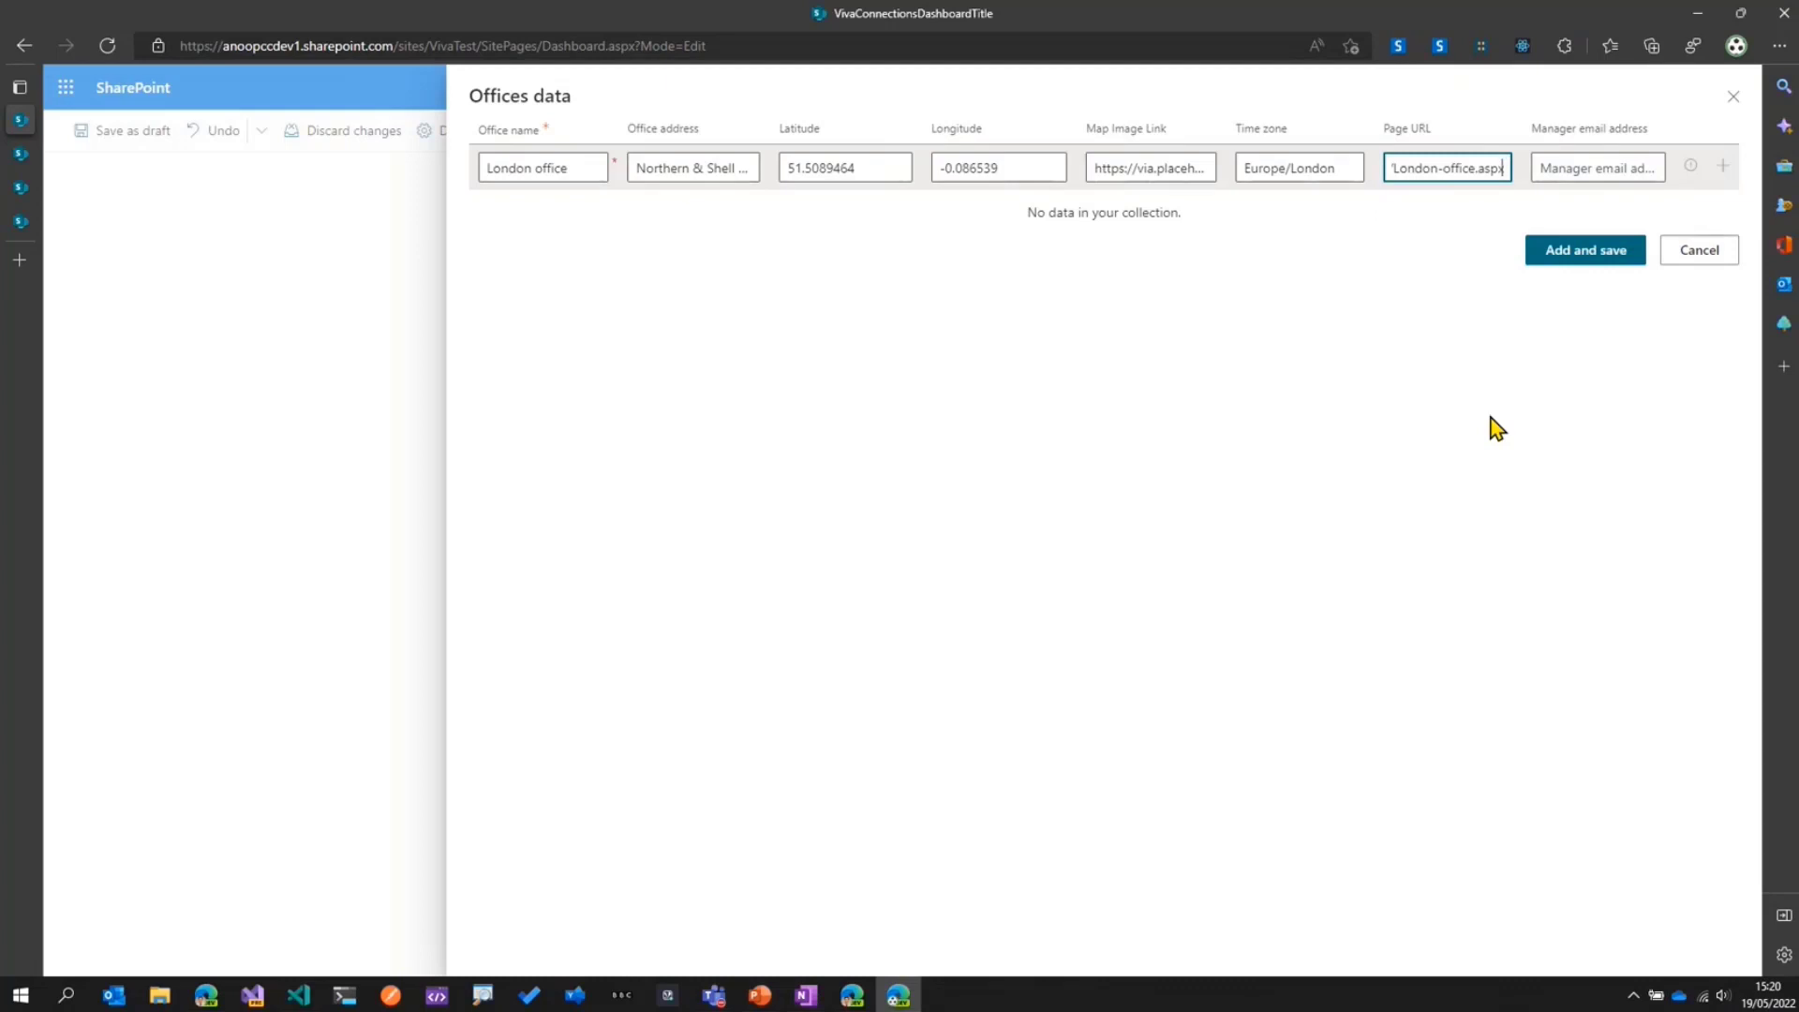
Paste the manager's email address from the notes into the London office entry, and add and save the entry
key(Tab)
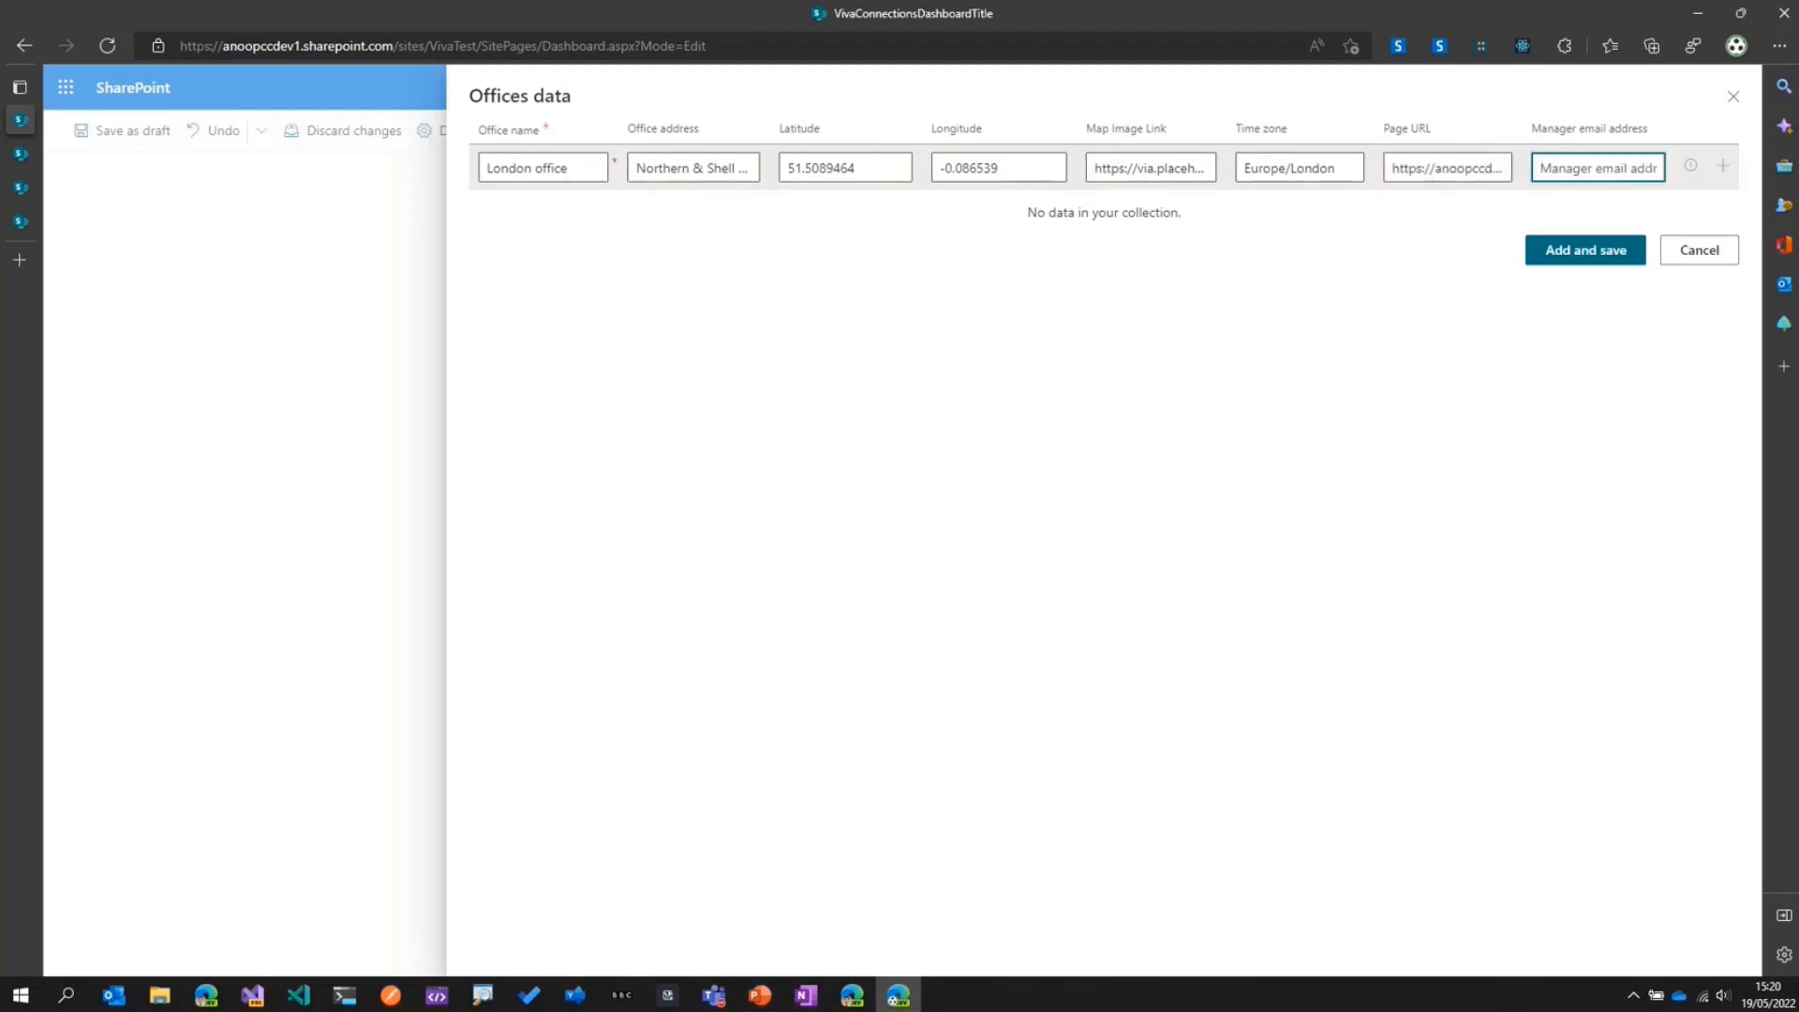
key(alt+Tab)
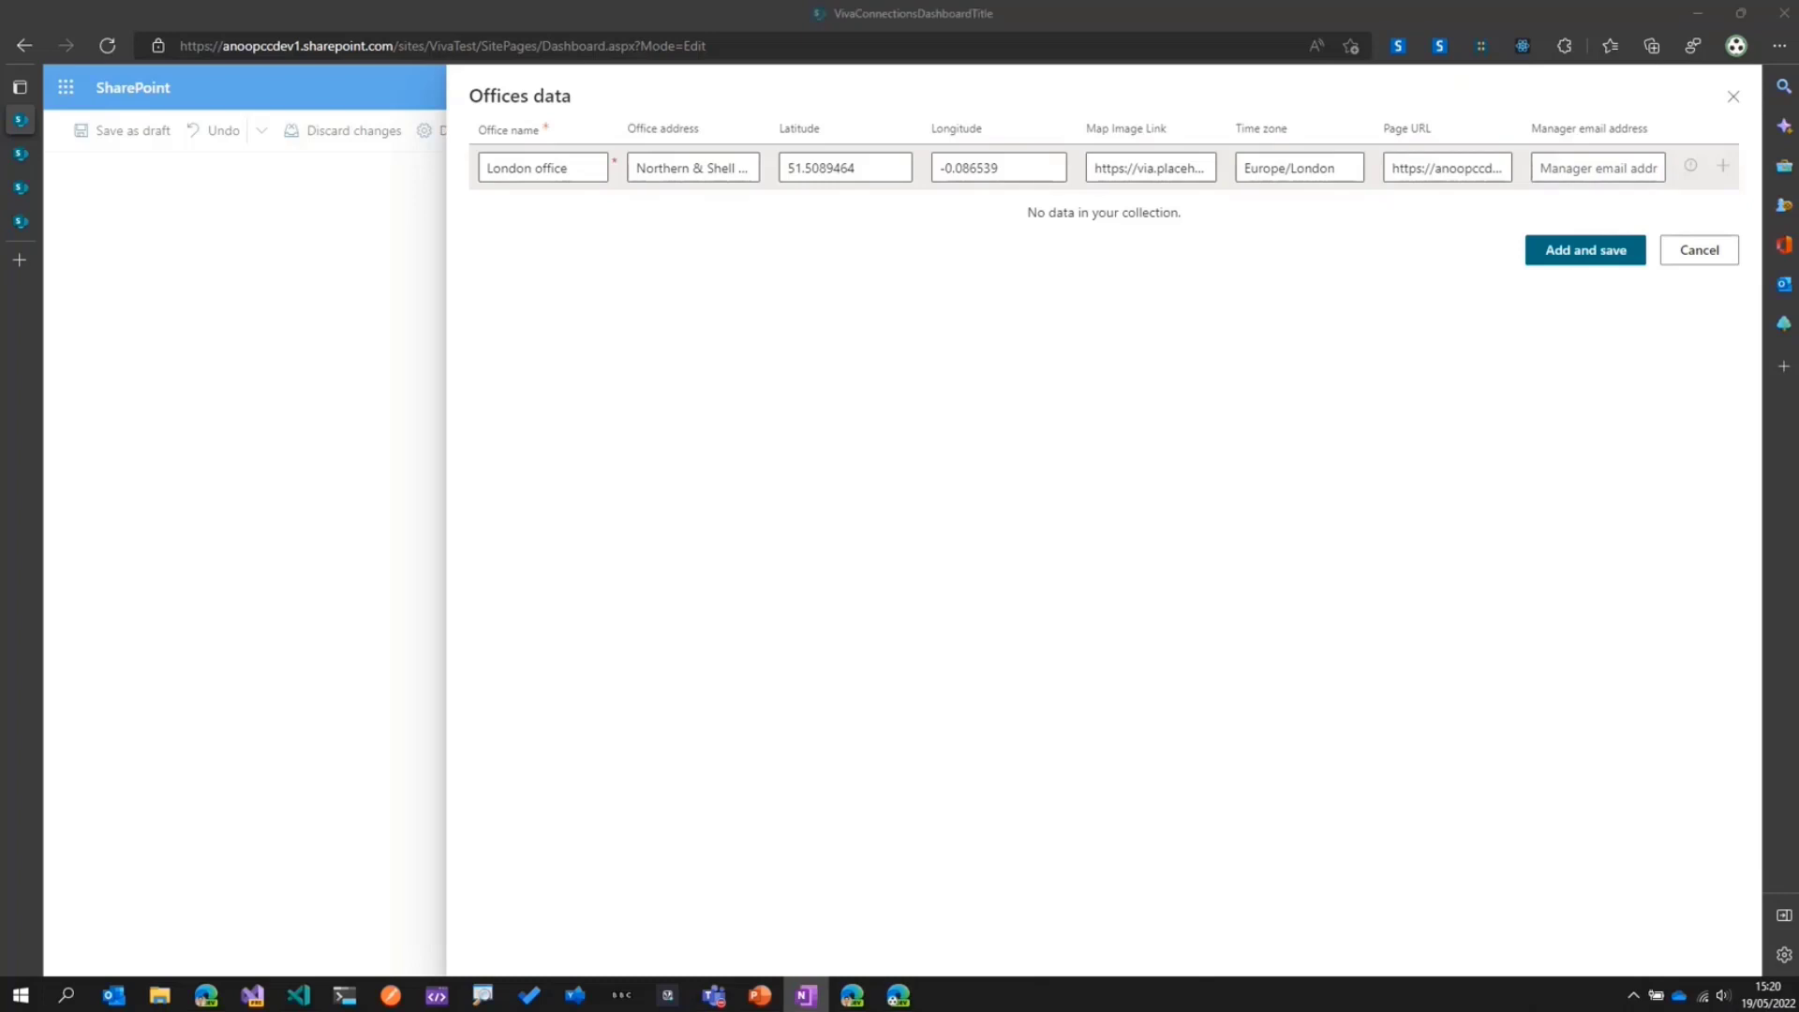
click(1594, 165)
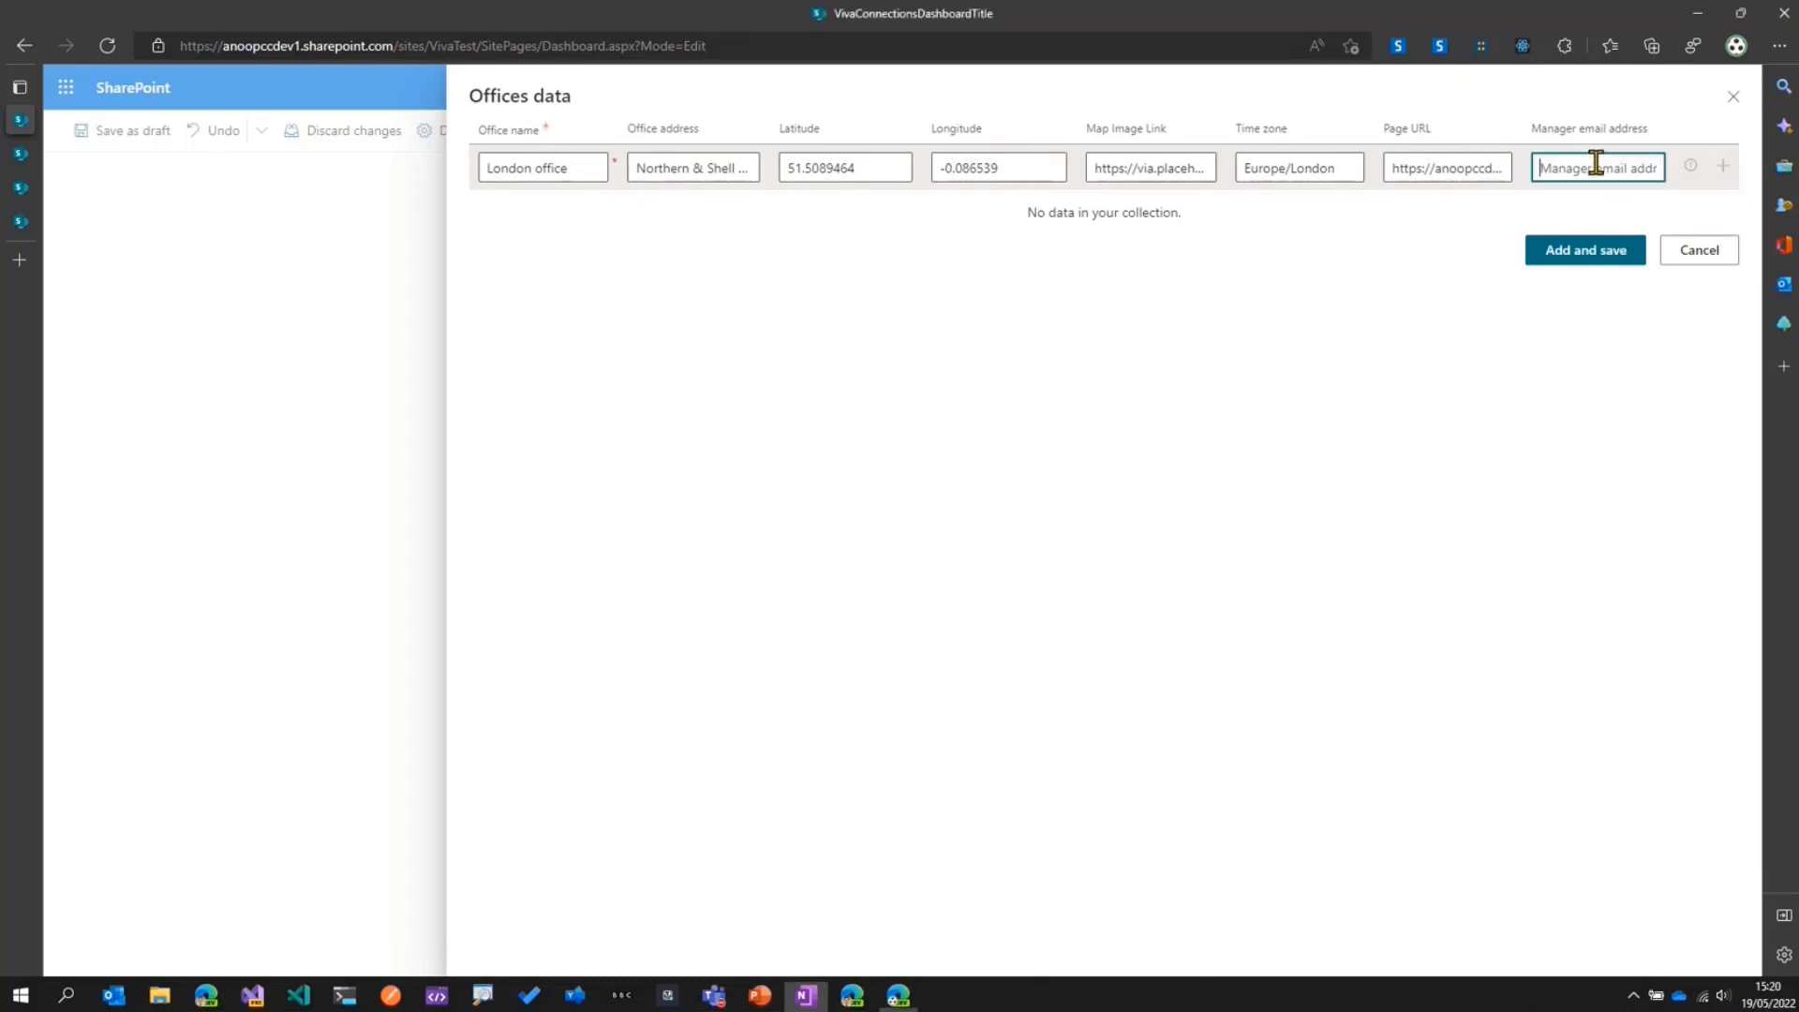
key(ctrl+v)
click(1636, 517)
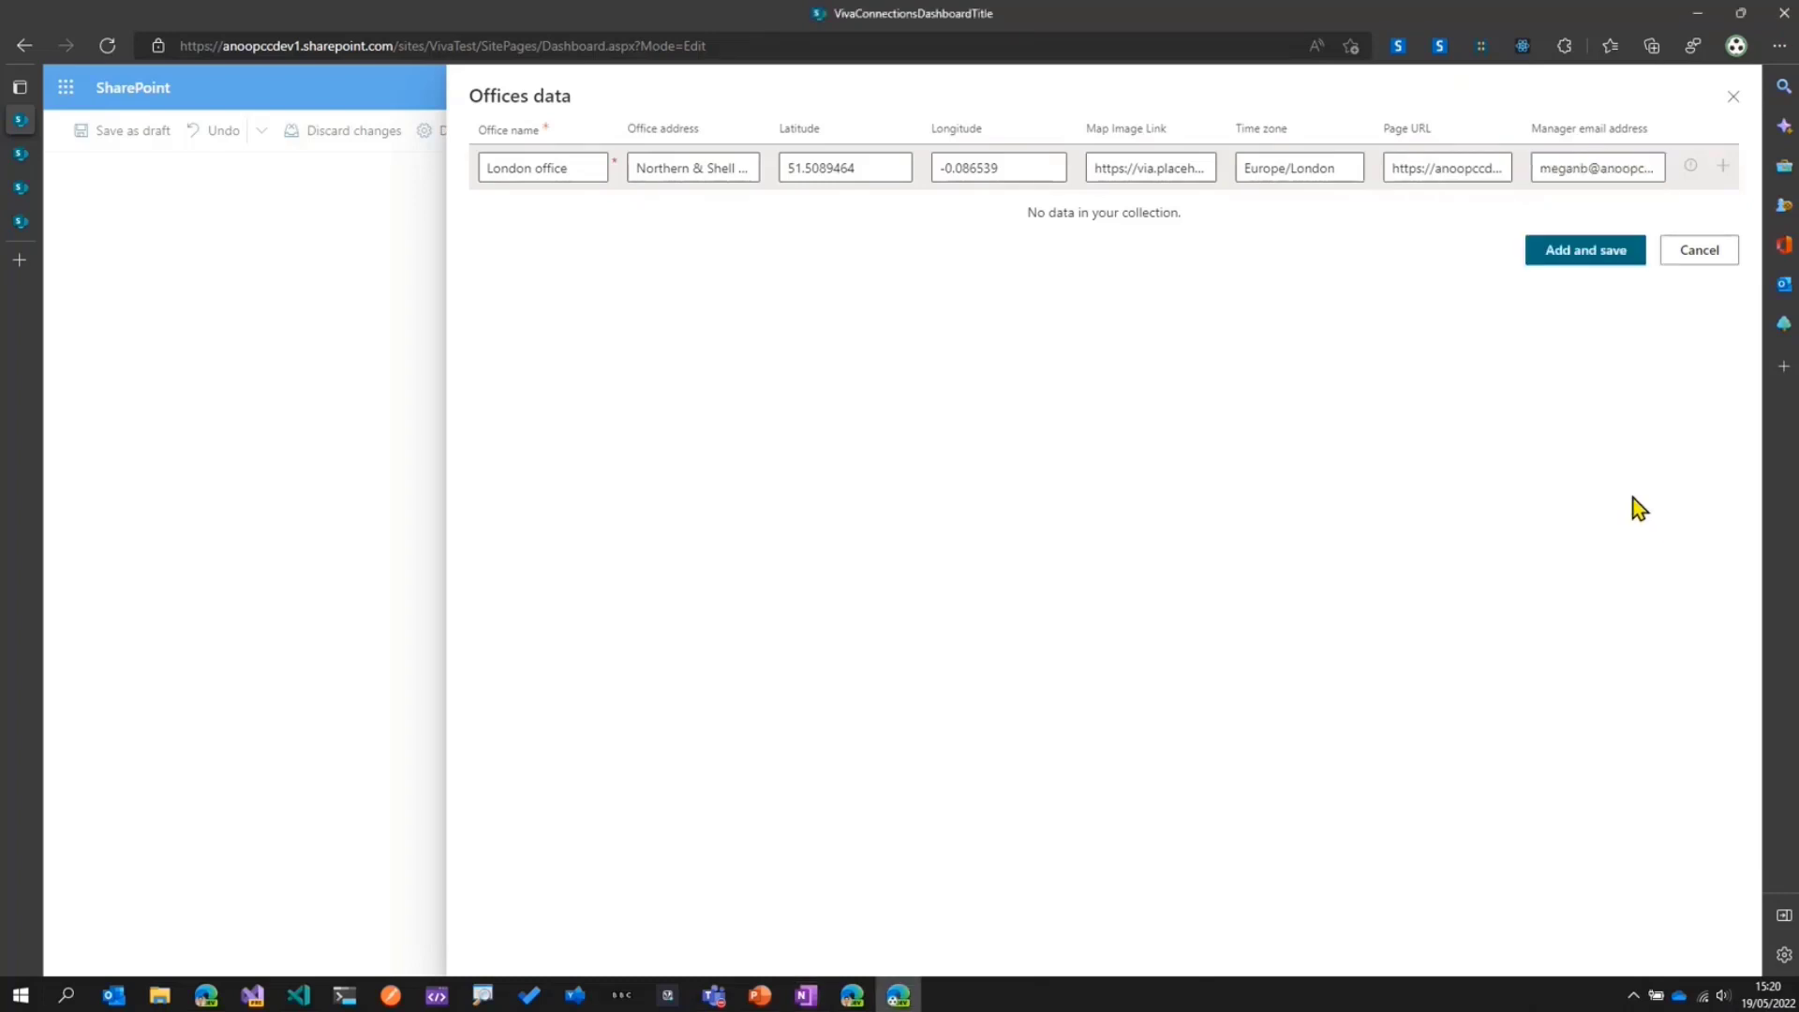
click(1592, 265)
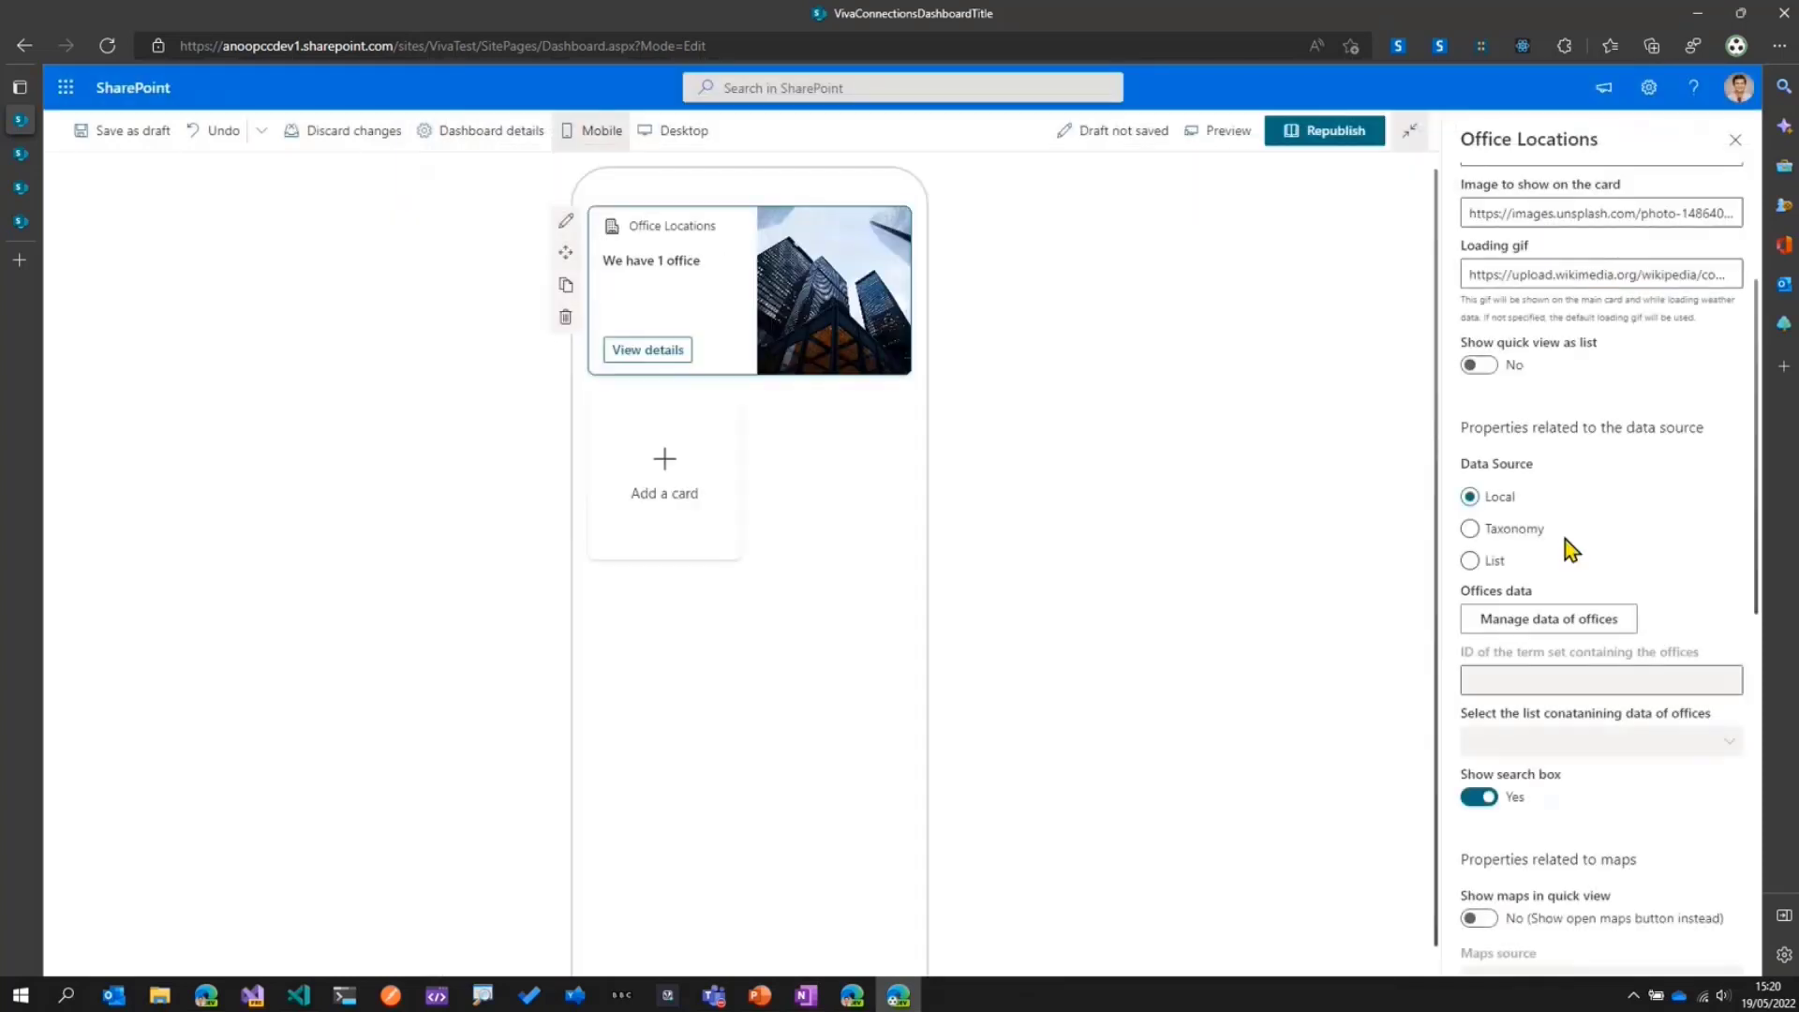
Reopen the offices data to review the saved entry, cancel out, and look over the card and its search and map properties
click(1558, 617)
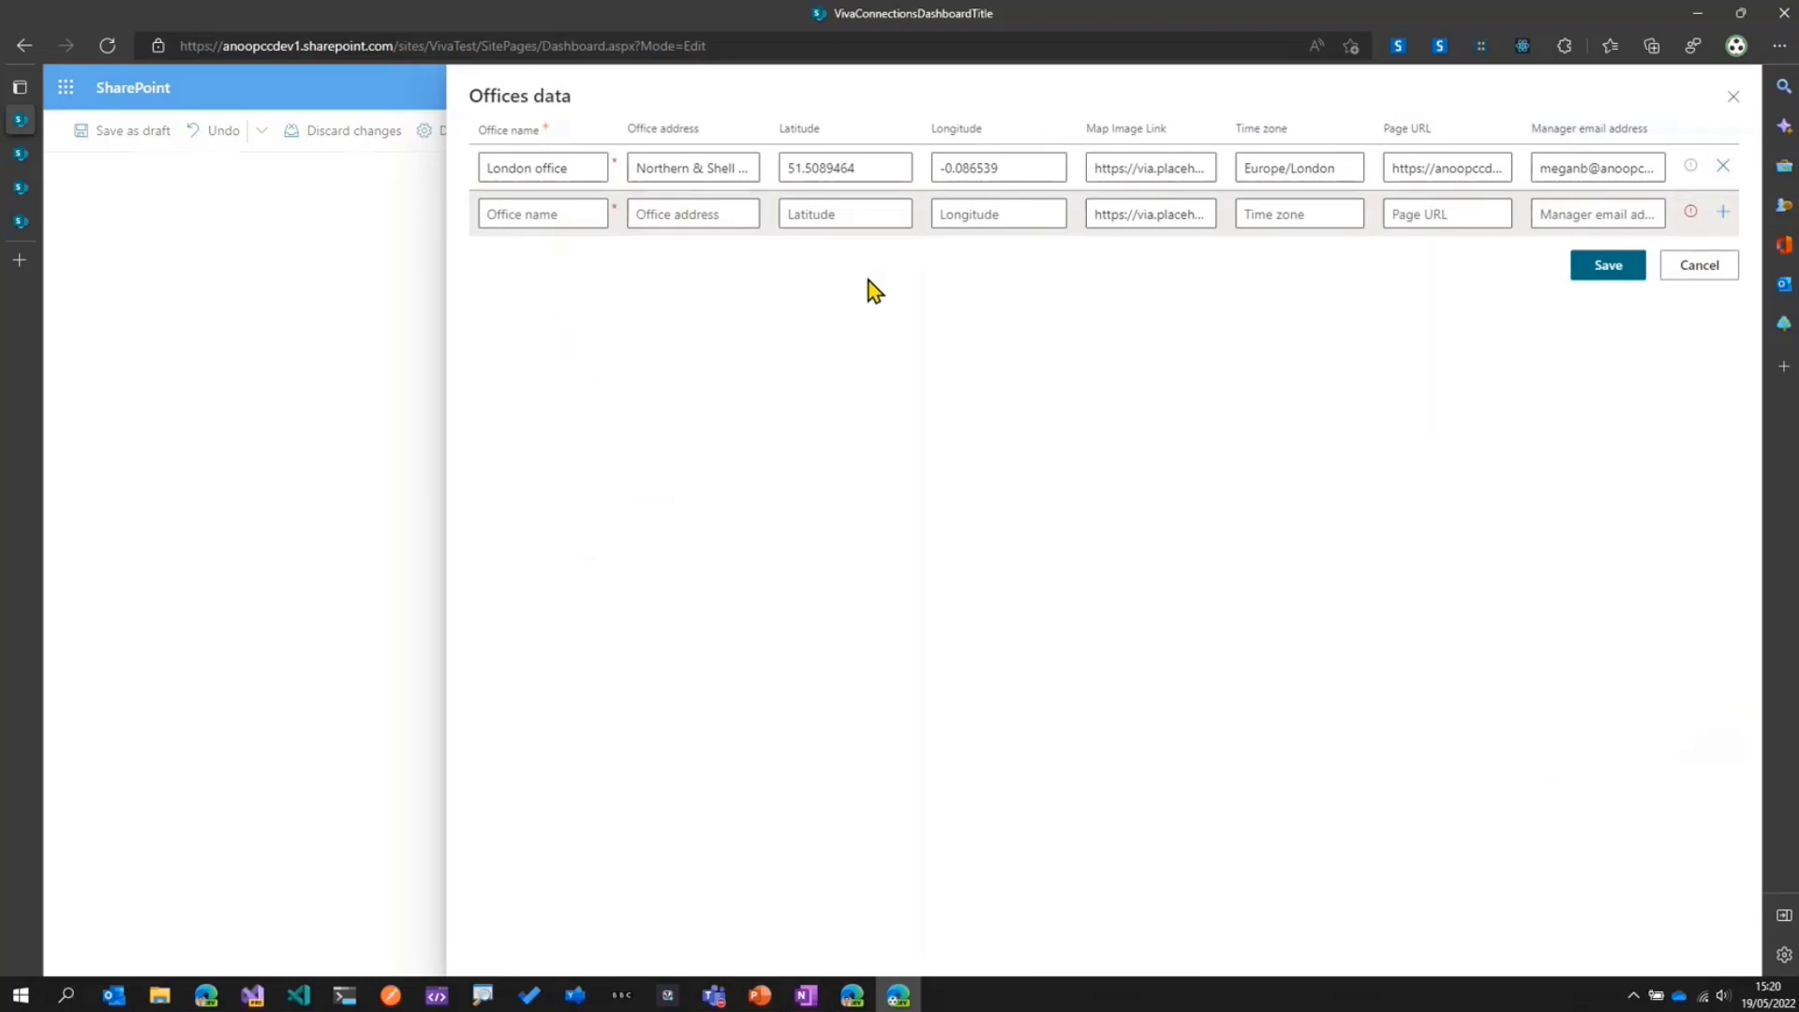
click(1713, 278)
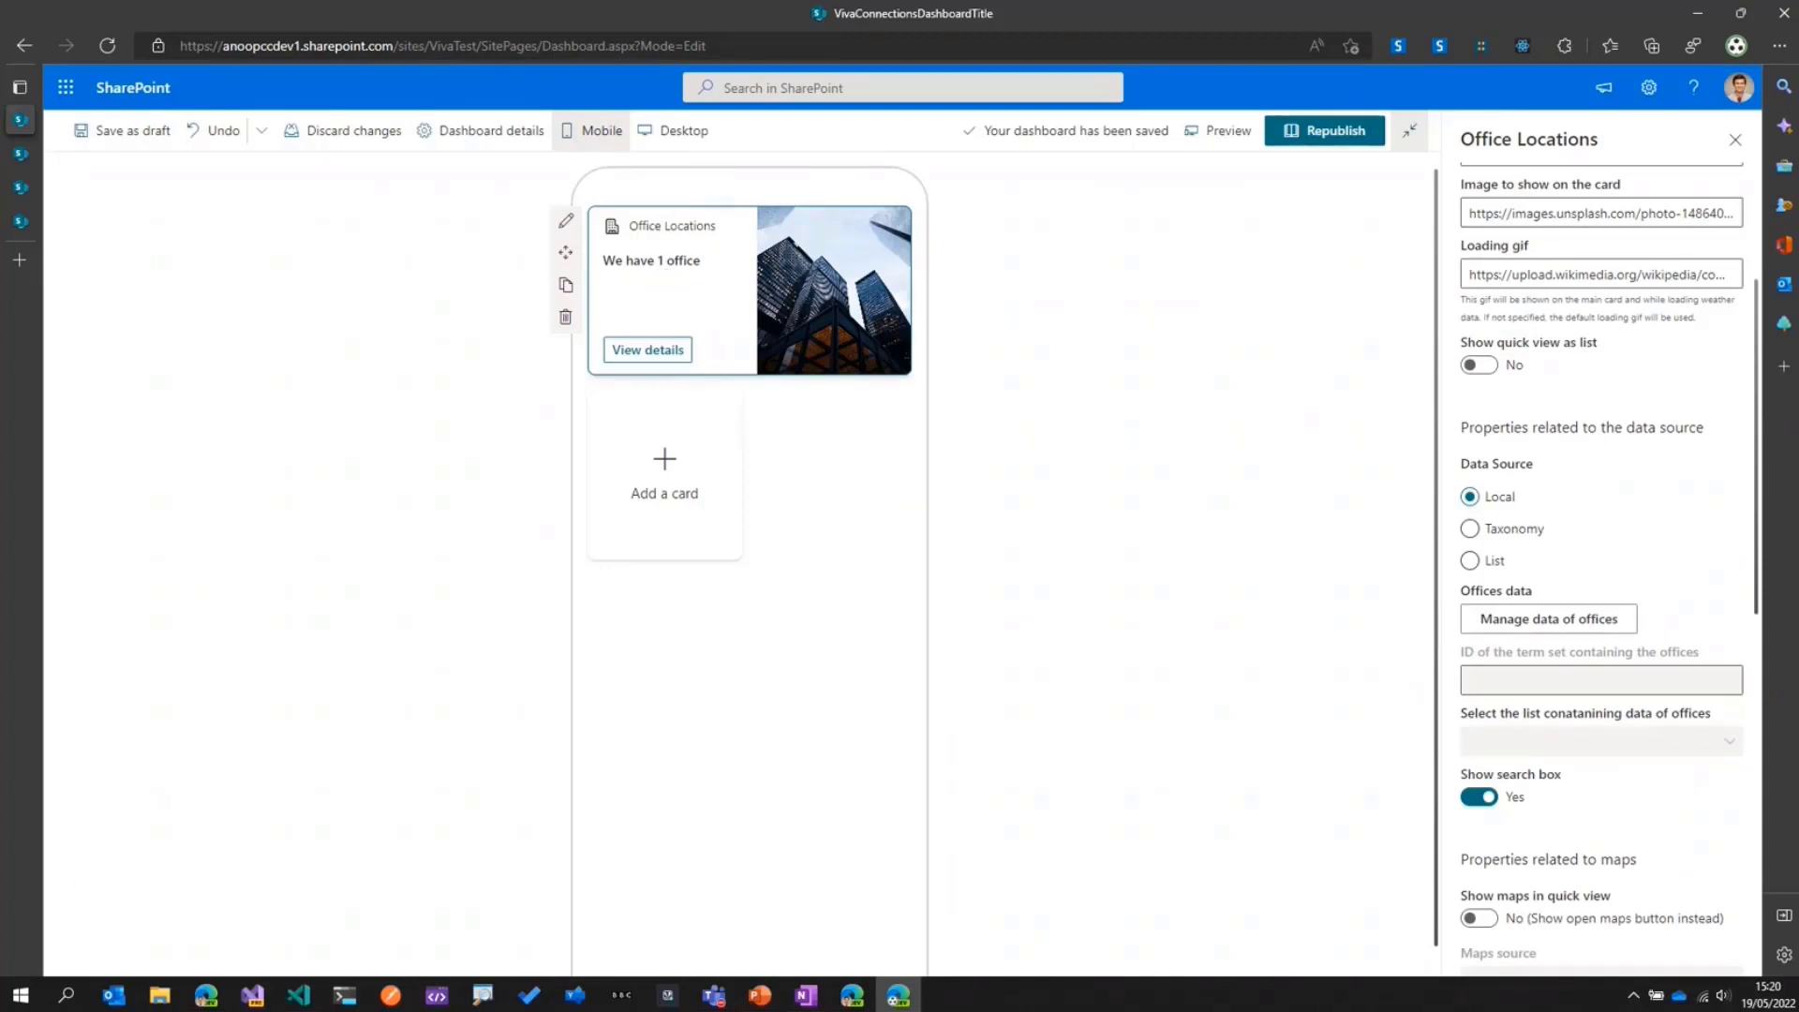
drag(664, 274, 703, 317)
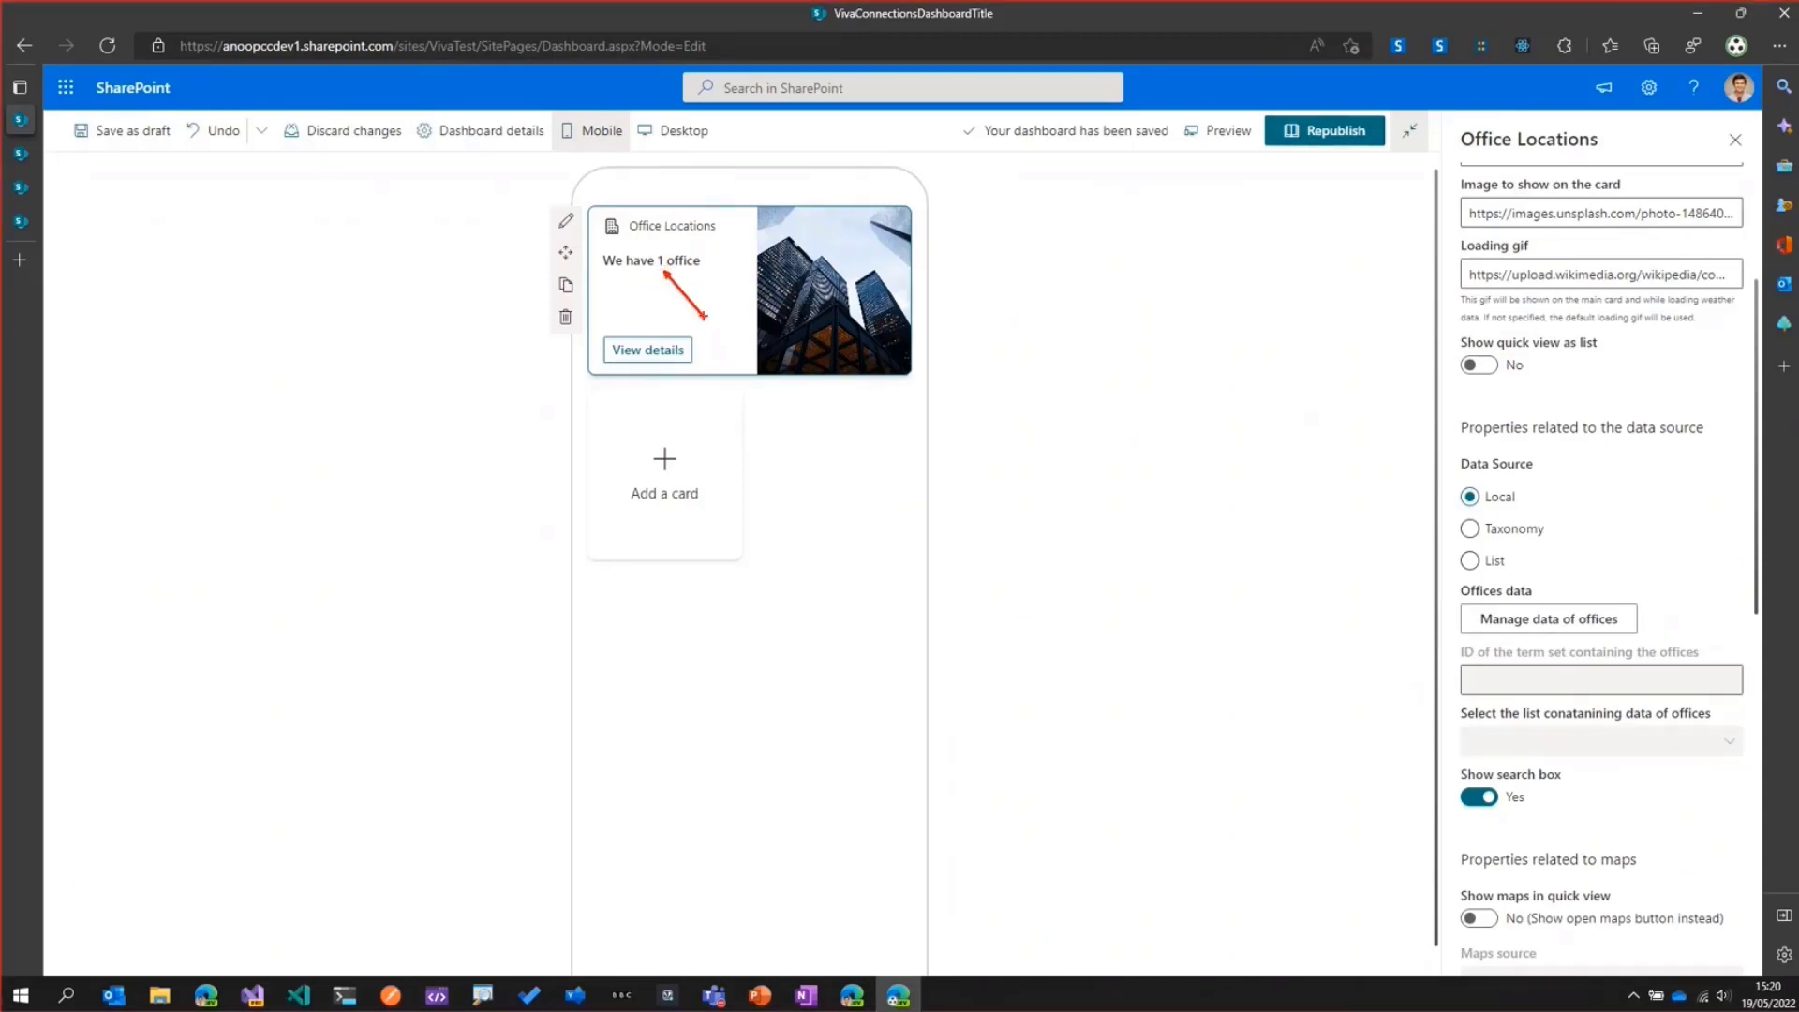
key(Escape)
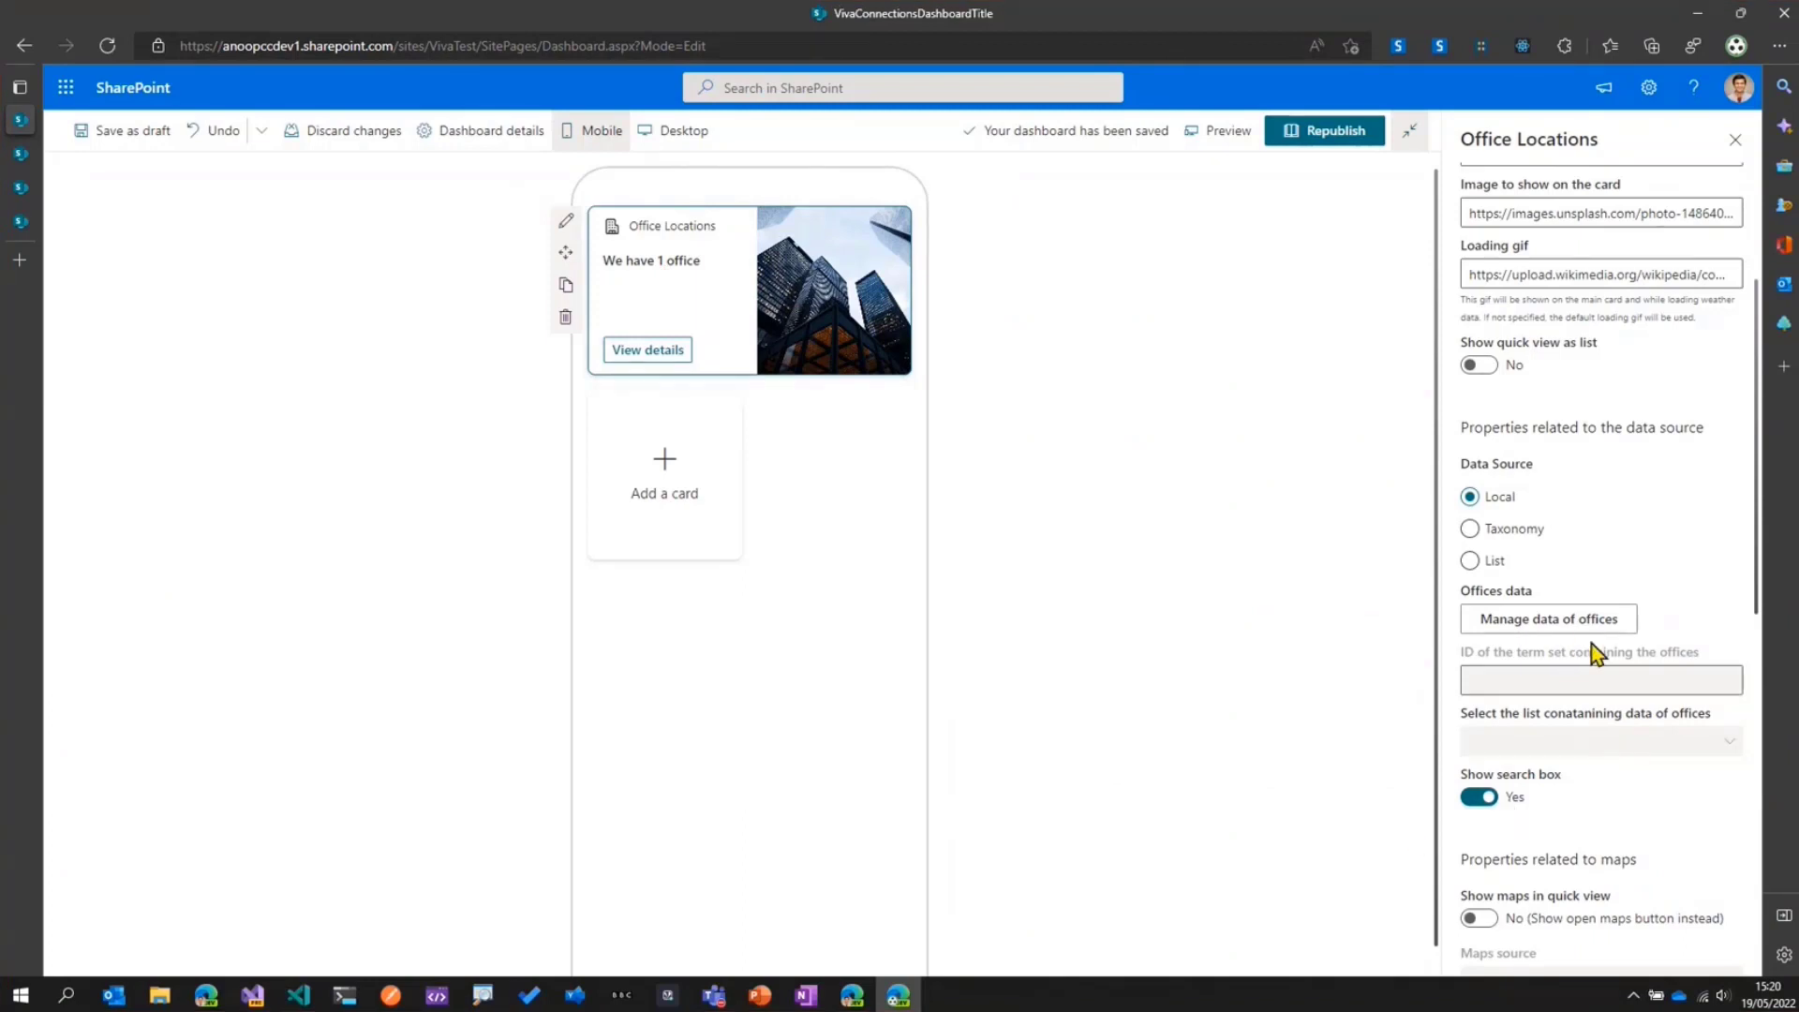
scroll(1591, 647, down, 3)
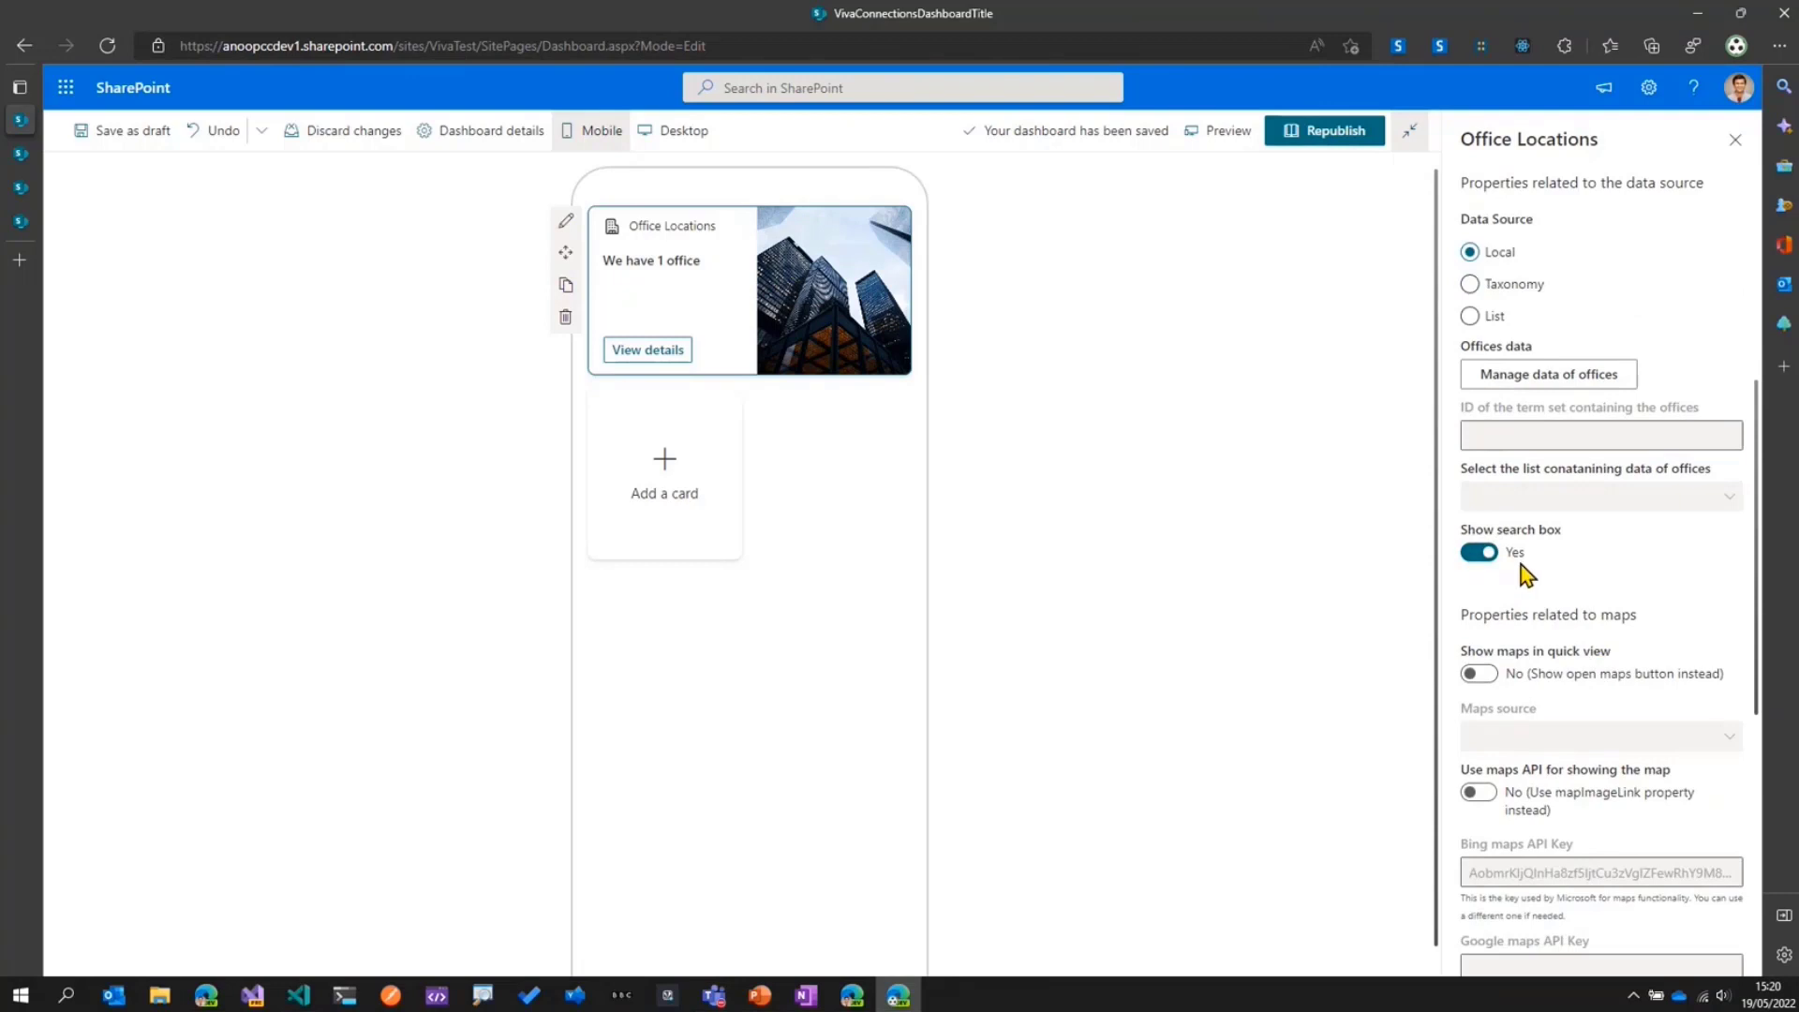
Show maps in the quick view with Bing as the maps source, and use the maps API for showing the map
scroll(1529, 576, down, 1)
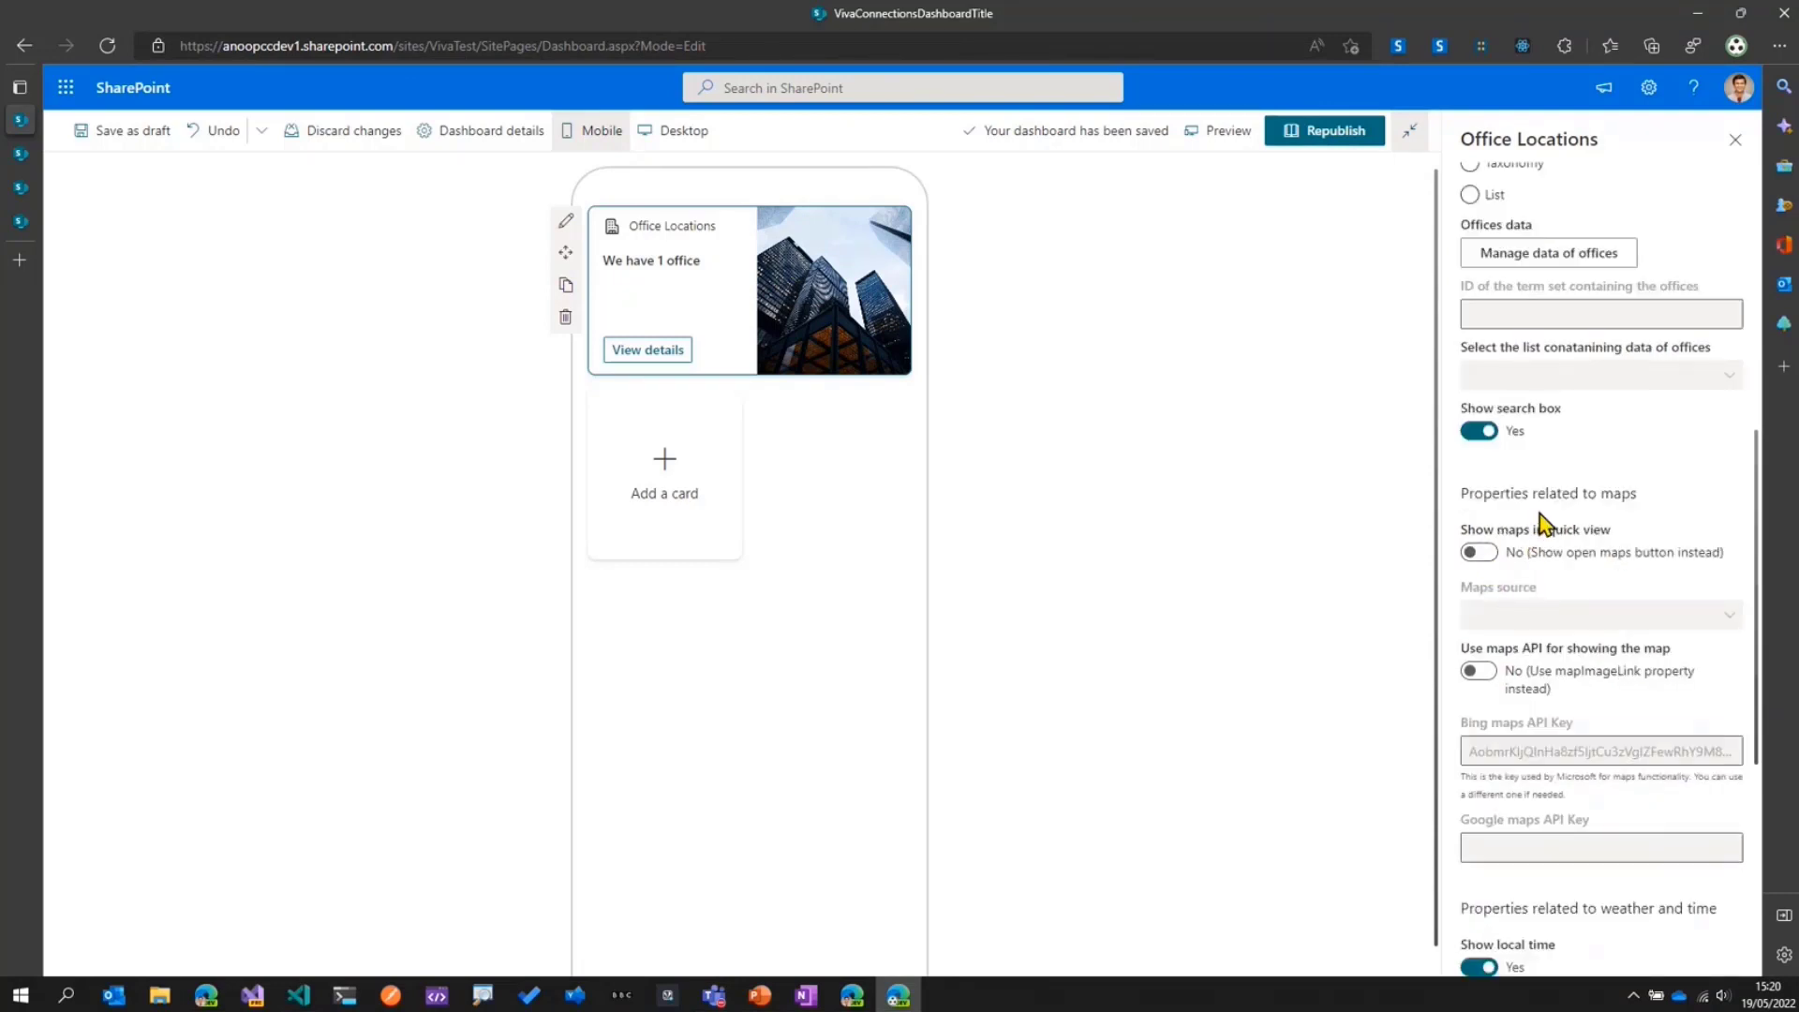
click(1484, 558)
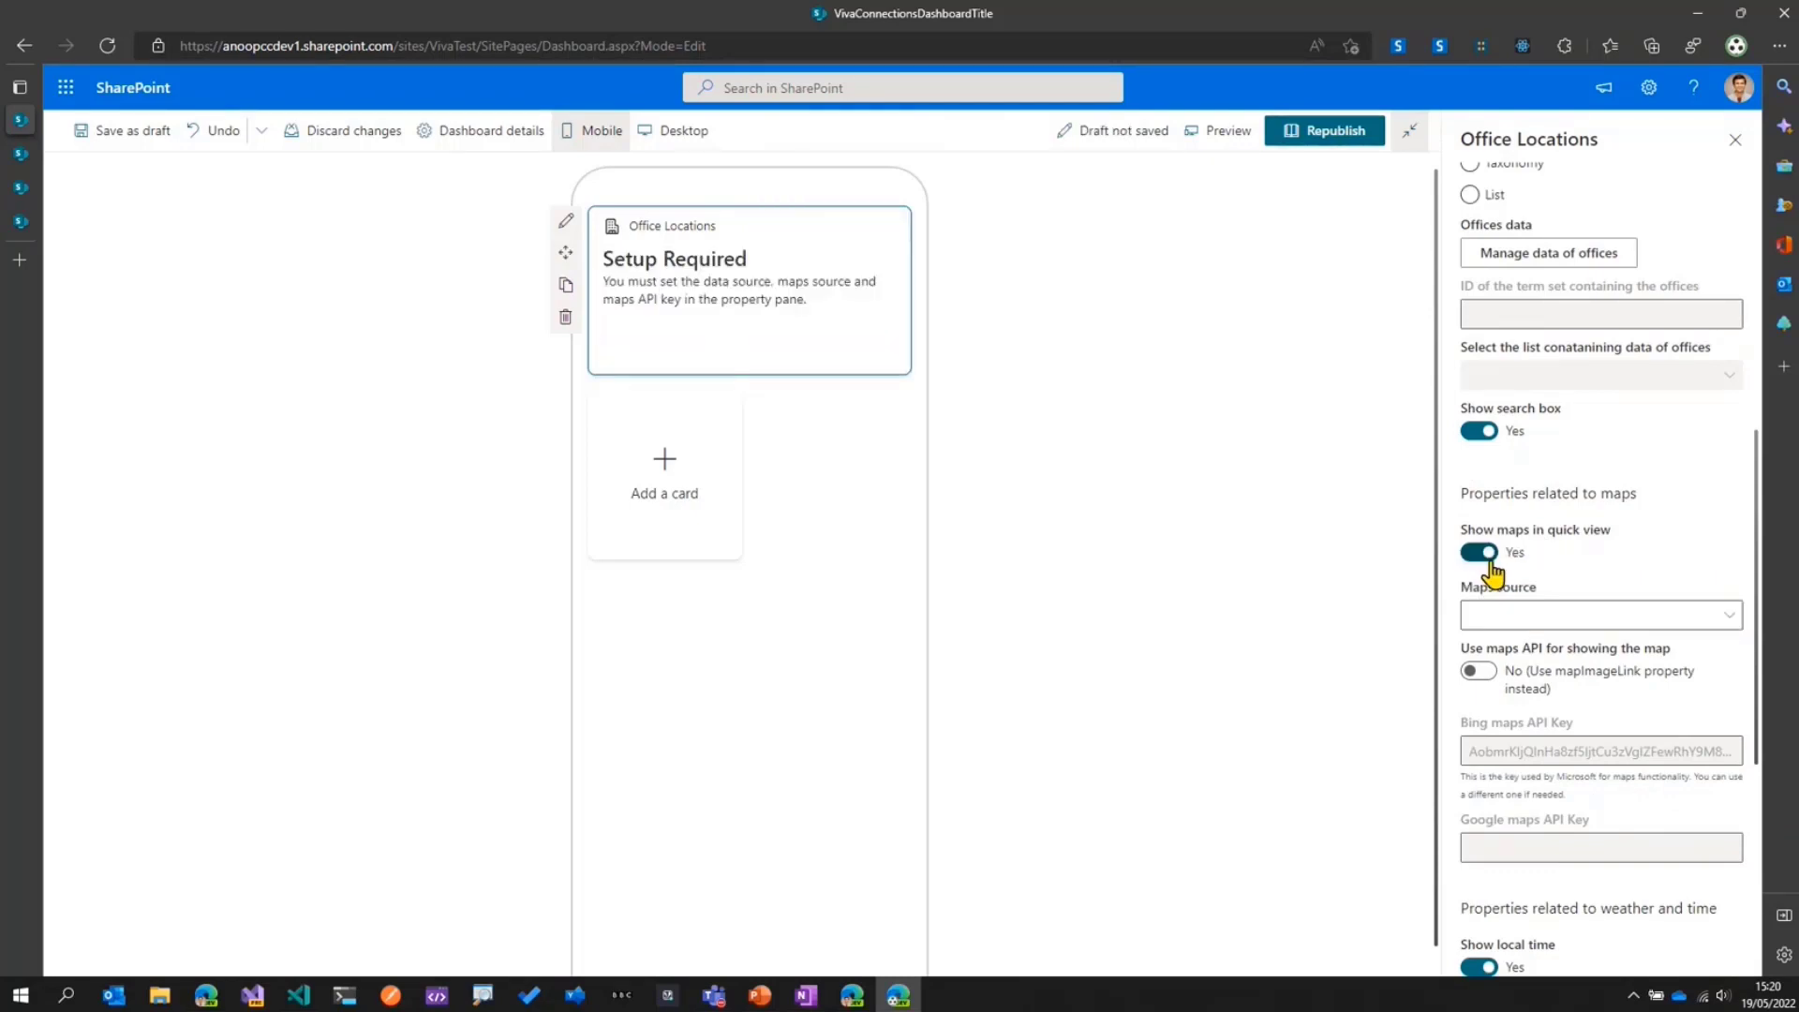
click(1545, 622)
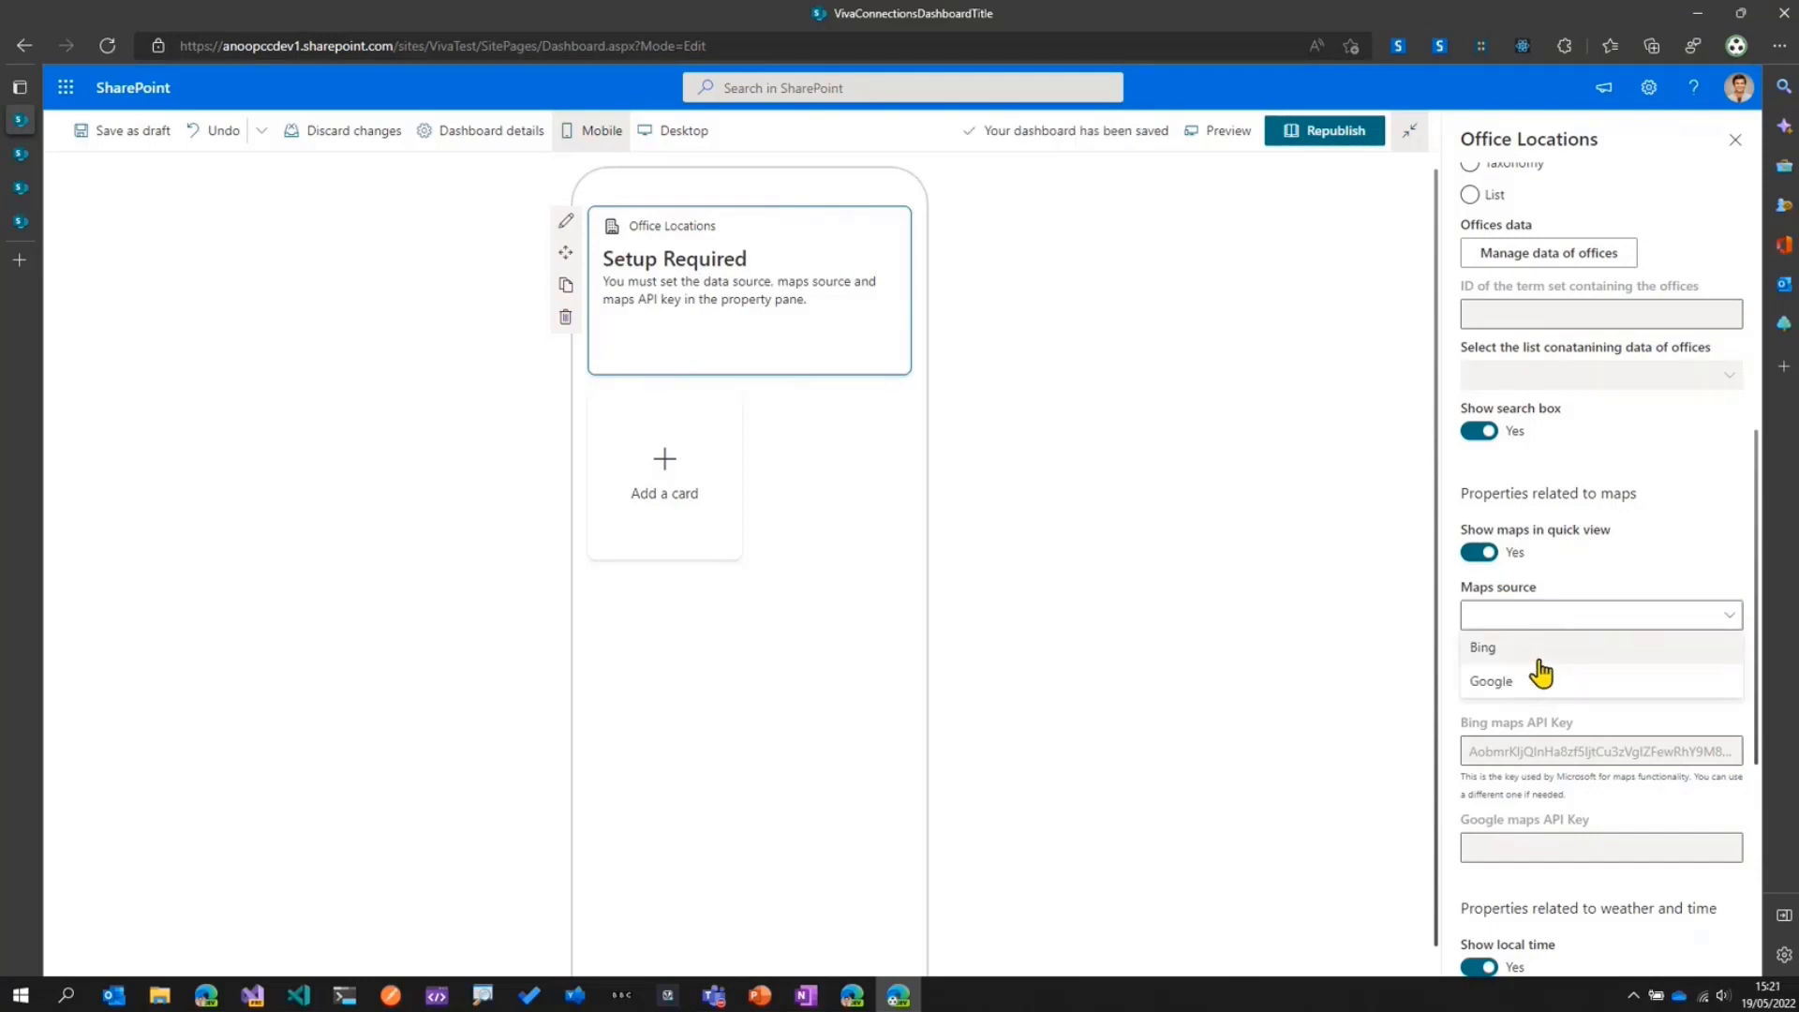
click(1541, 660)
scroll(1594, 763, down, 1)
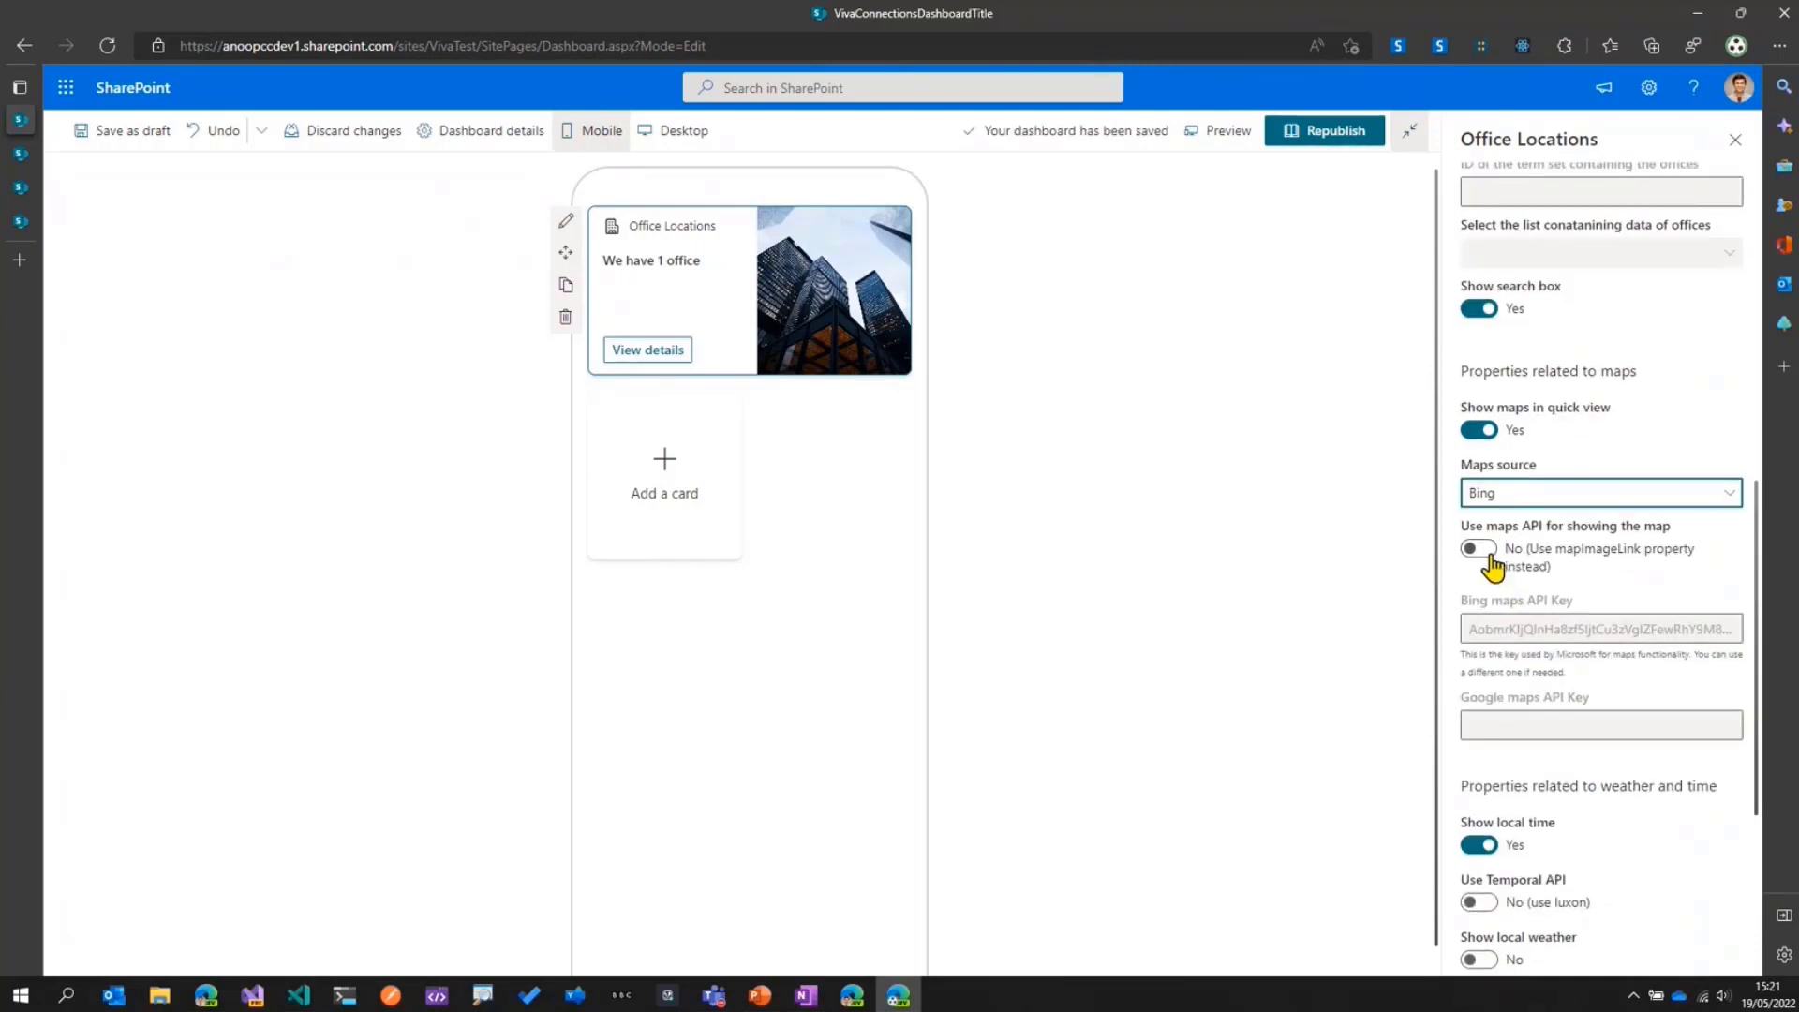
click(1490, 558)
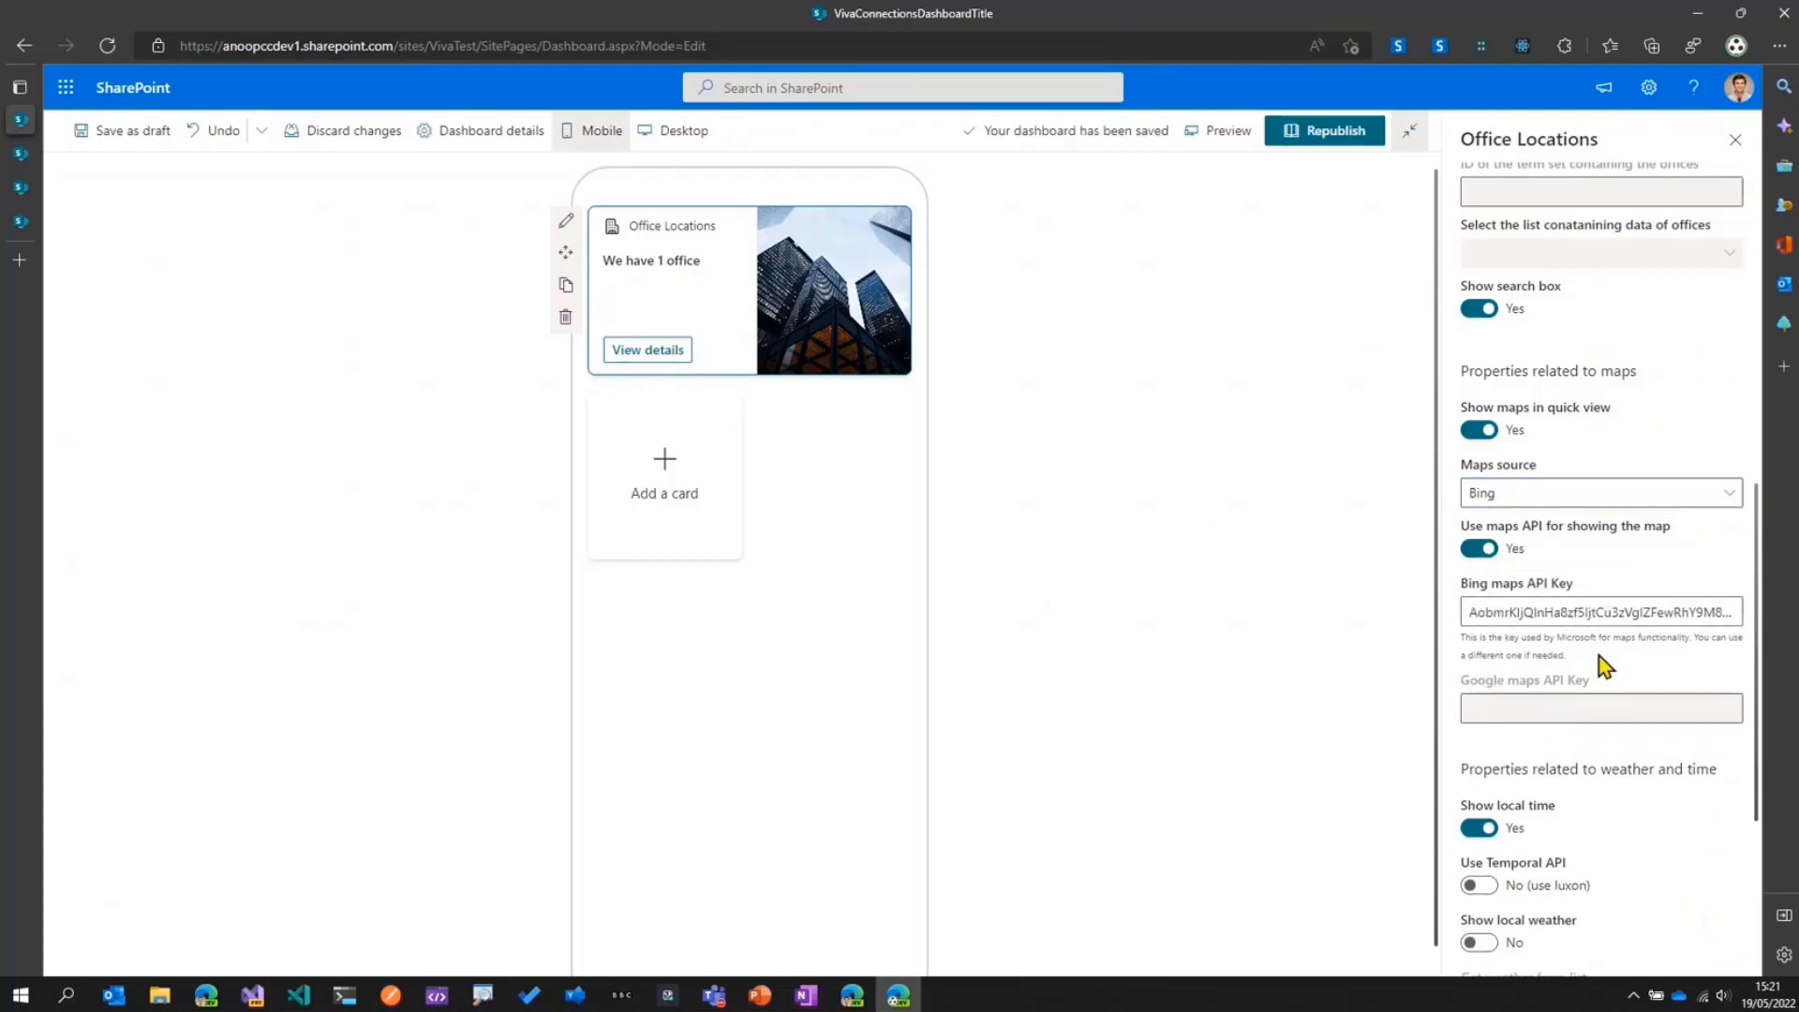
Turn on local weather for the card, leaving the Open Weather API rather than a list as its source
scroll(1597, 646, down, 2)
scroll(1503, 701, down, 1)
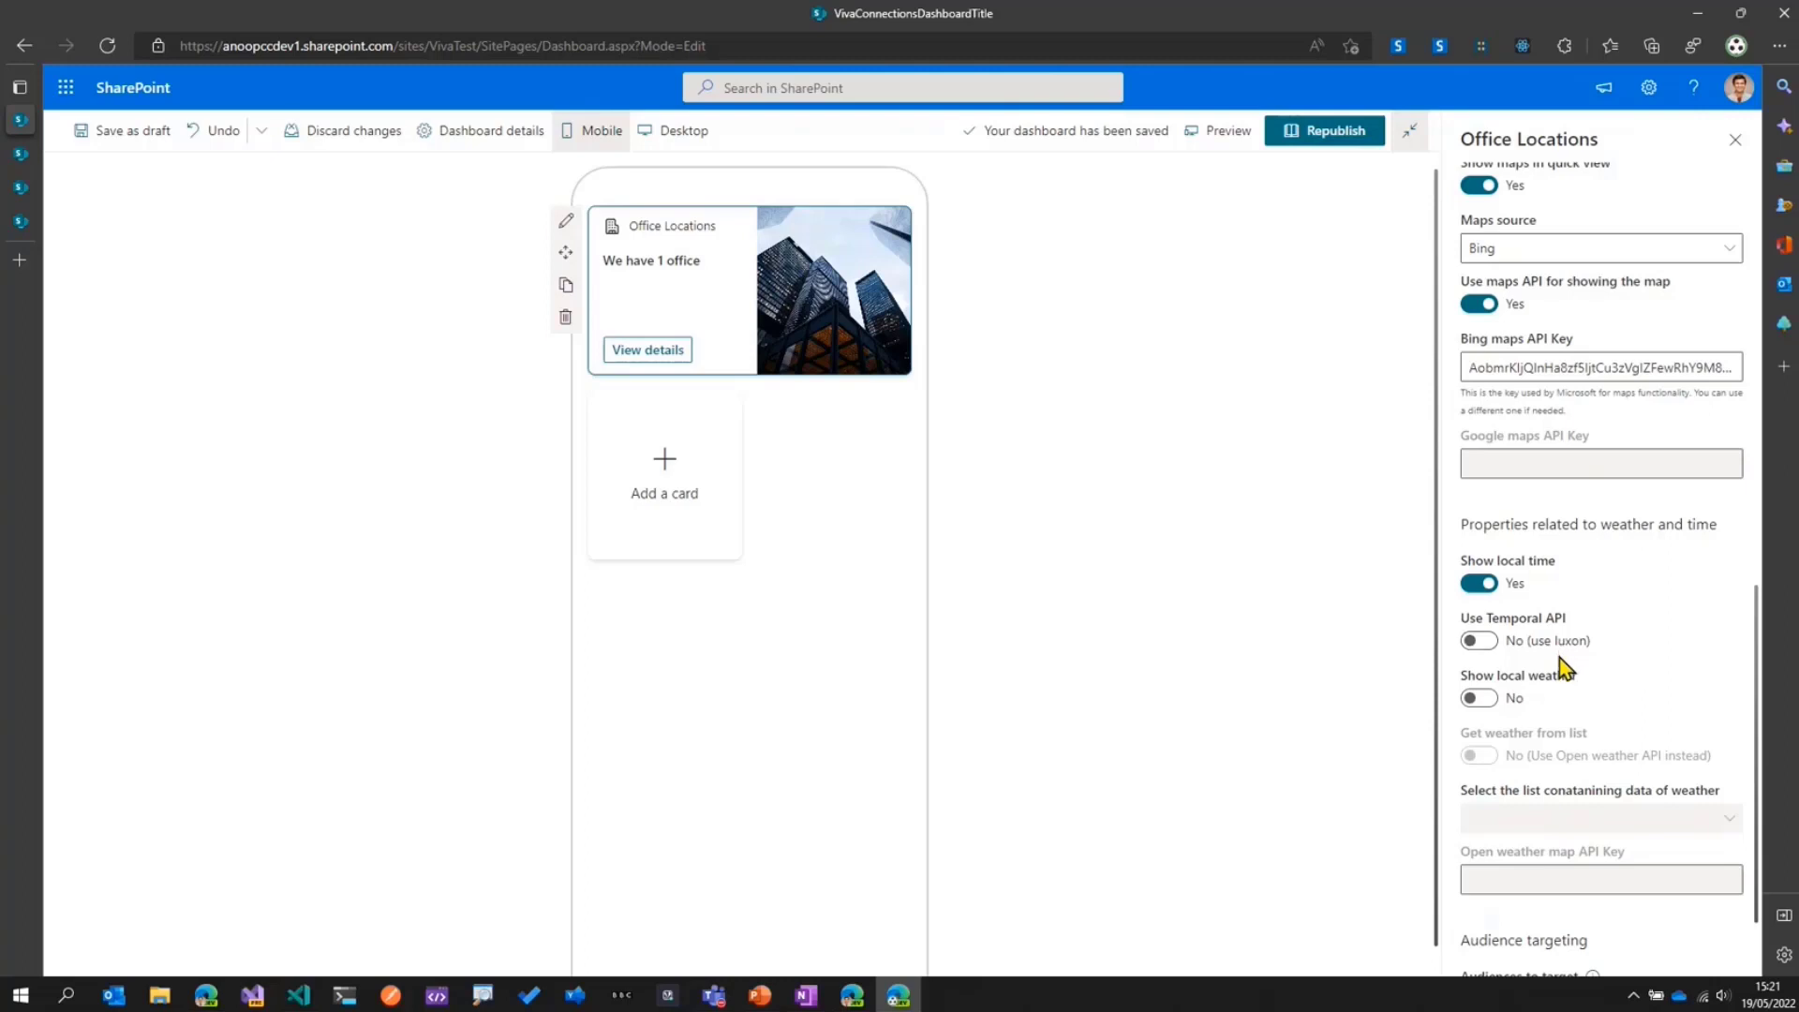
click(1489, 701)
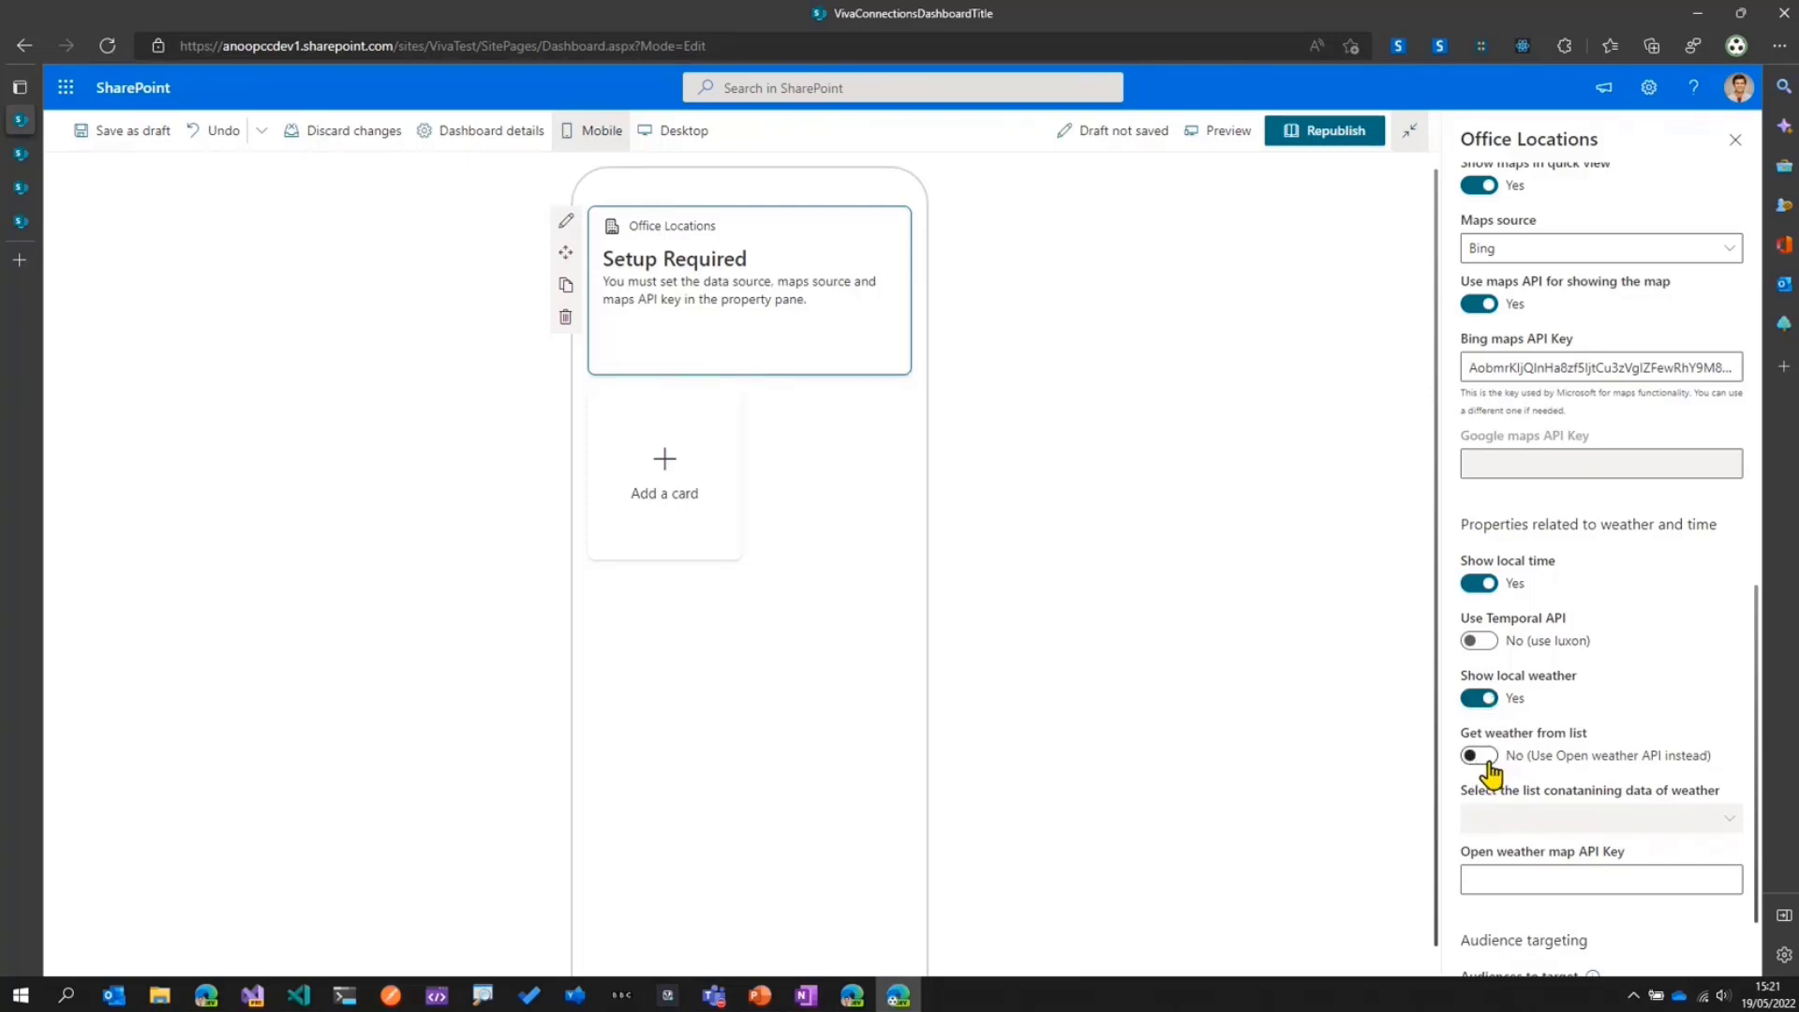
click(1487, 762)
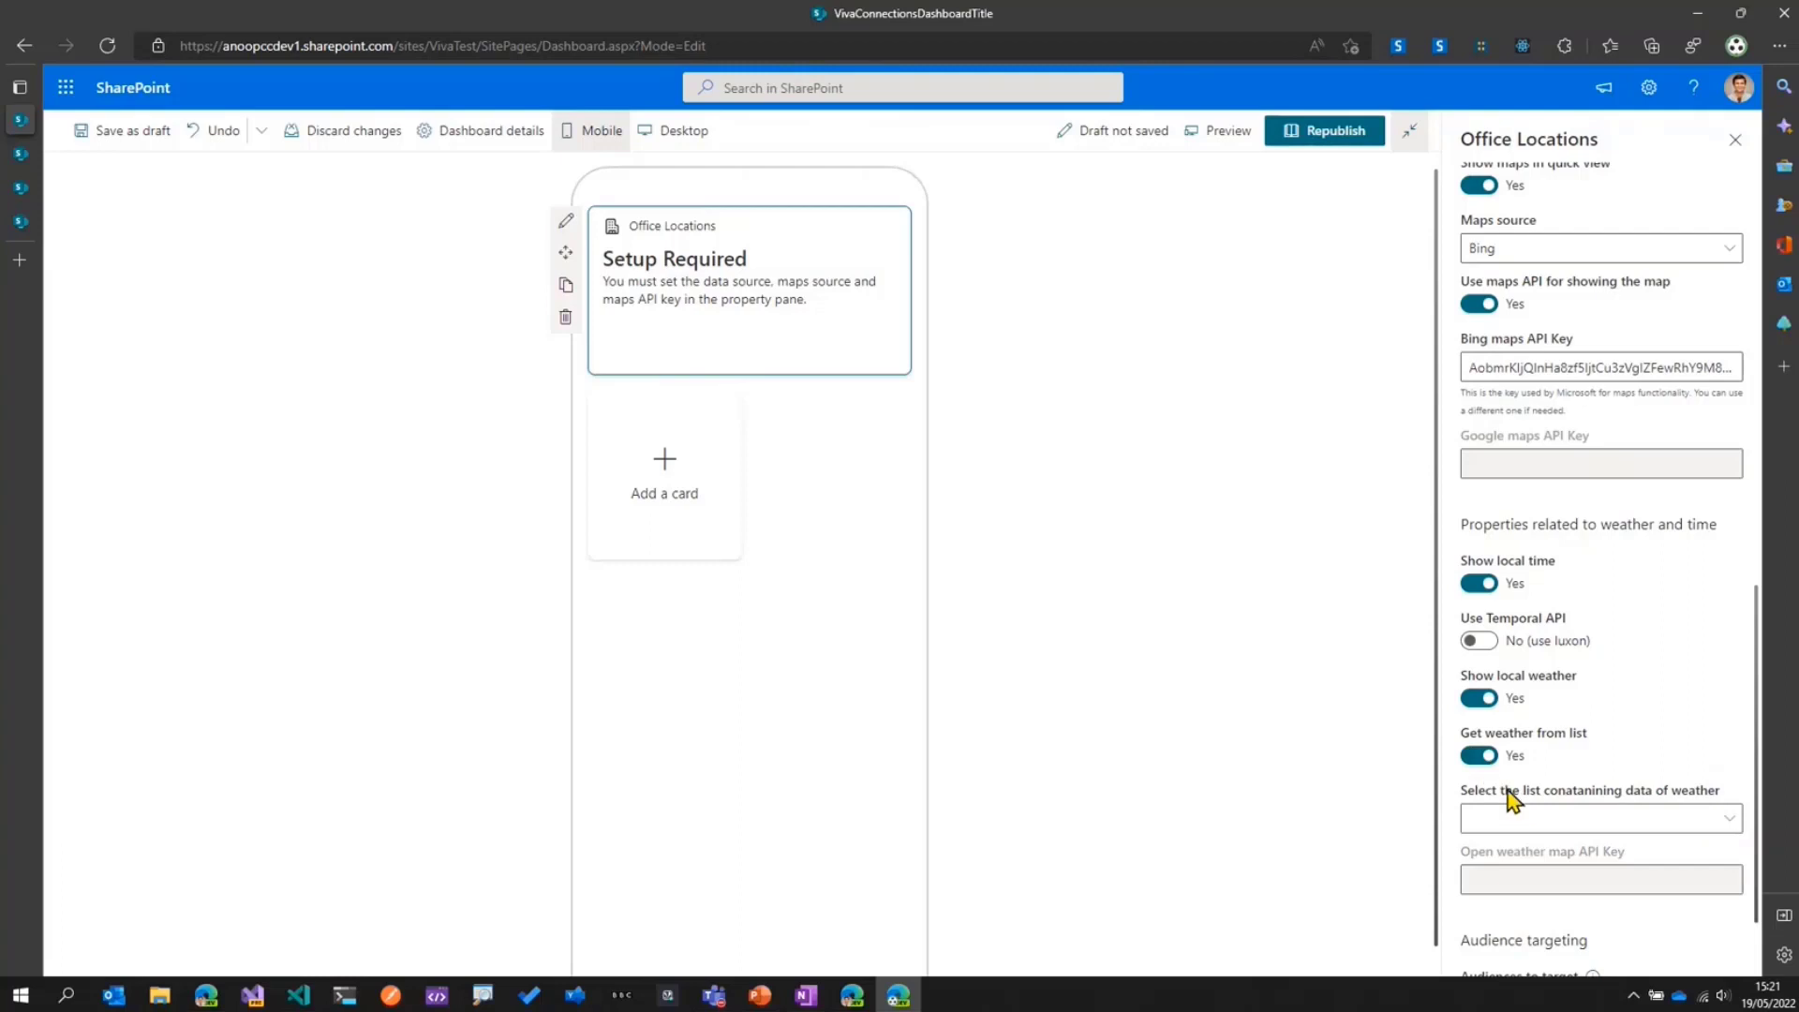
click(1478, 755)
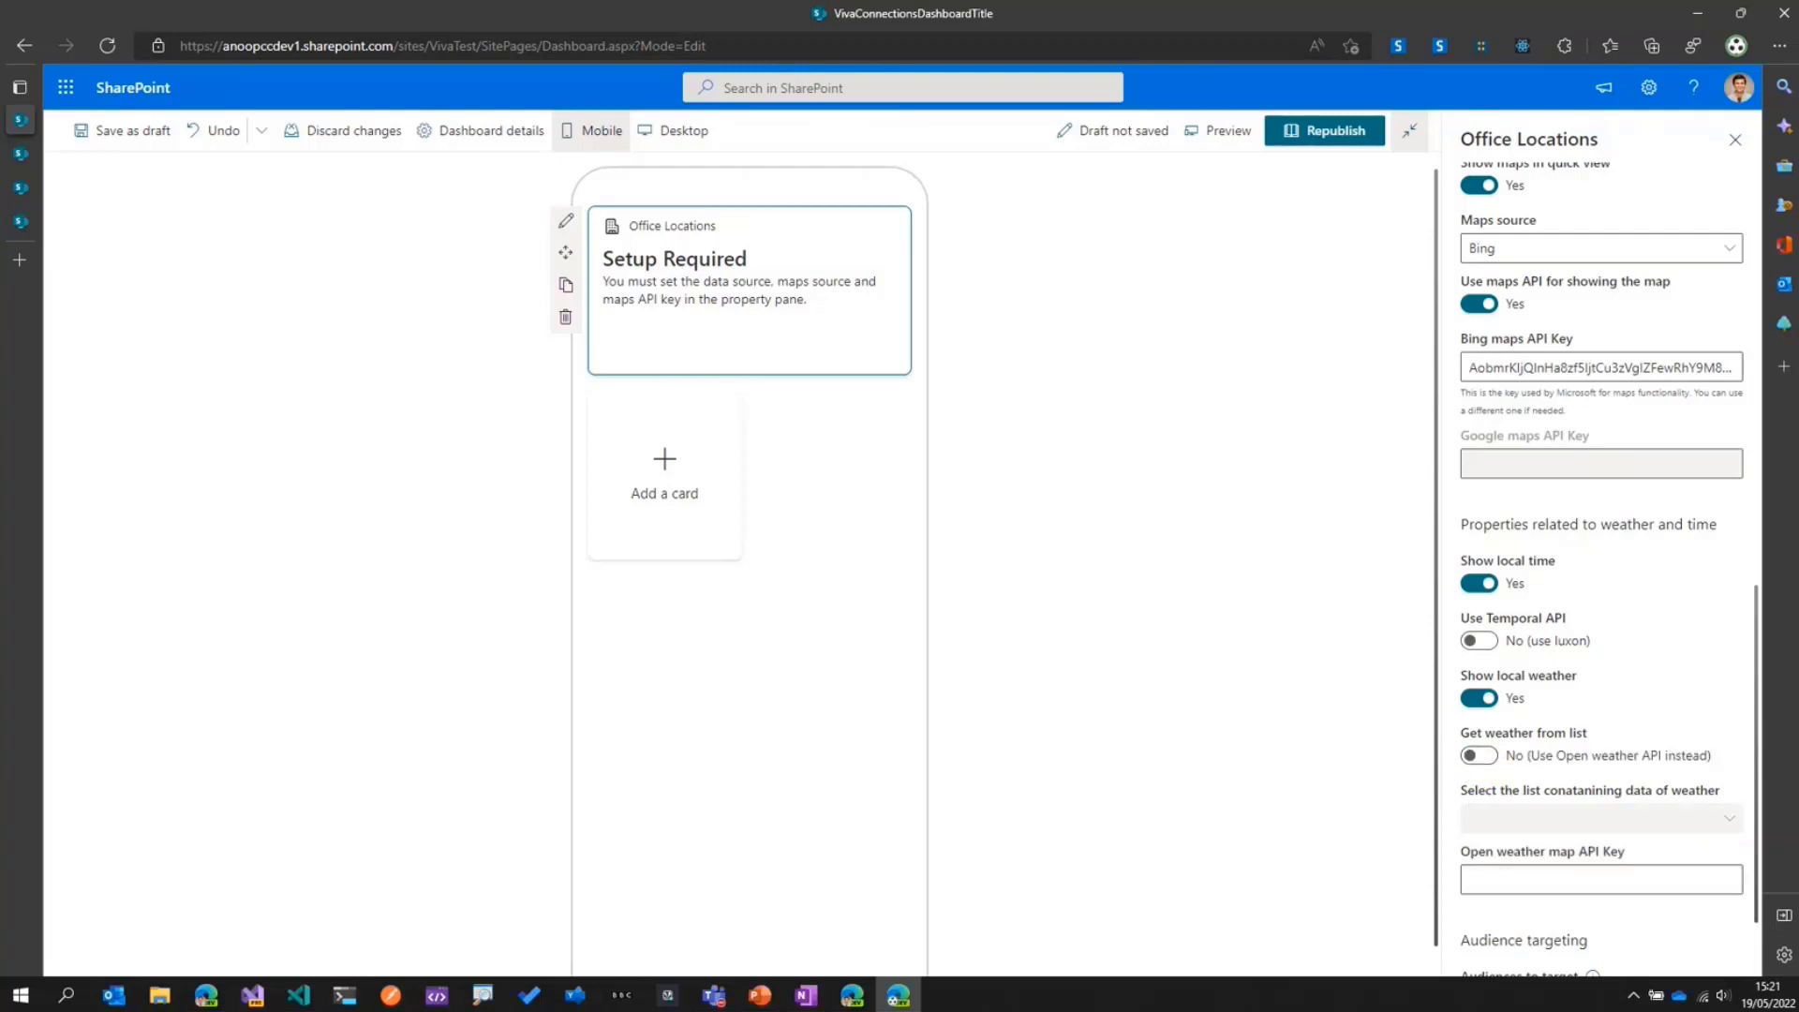
Paste the Open Weather Map API key from the notes into the card's properties and save the dashboard as a draft
key(alt+Tab)
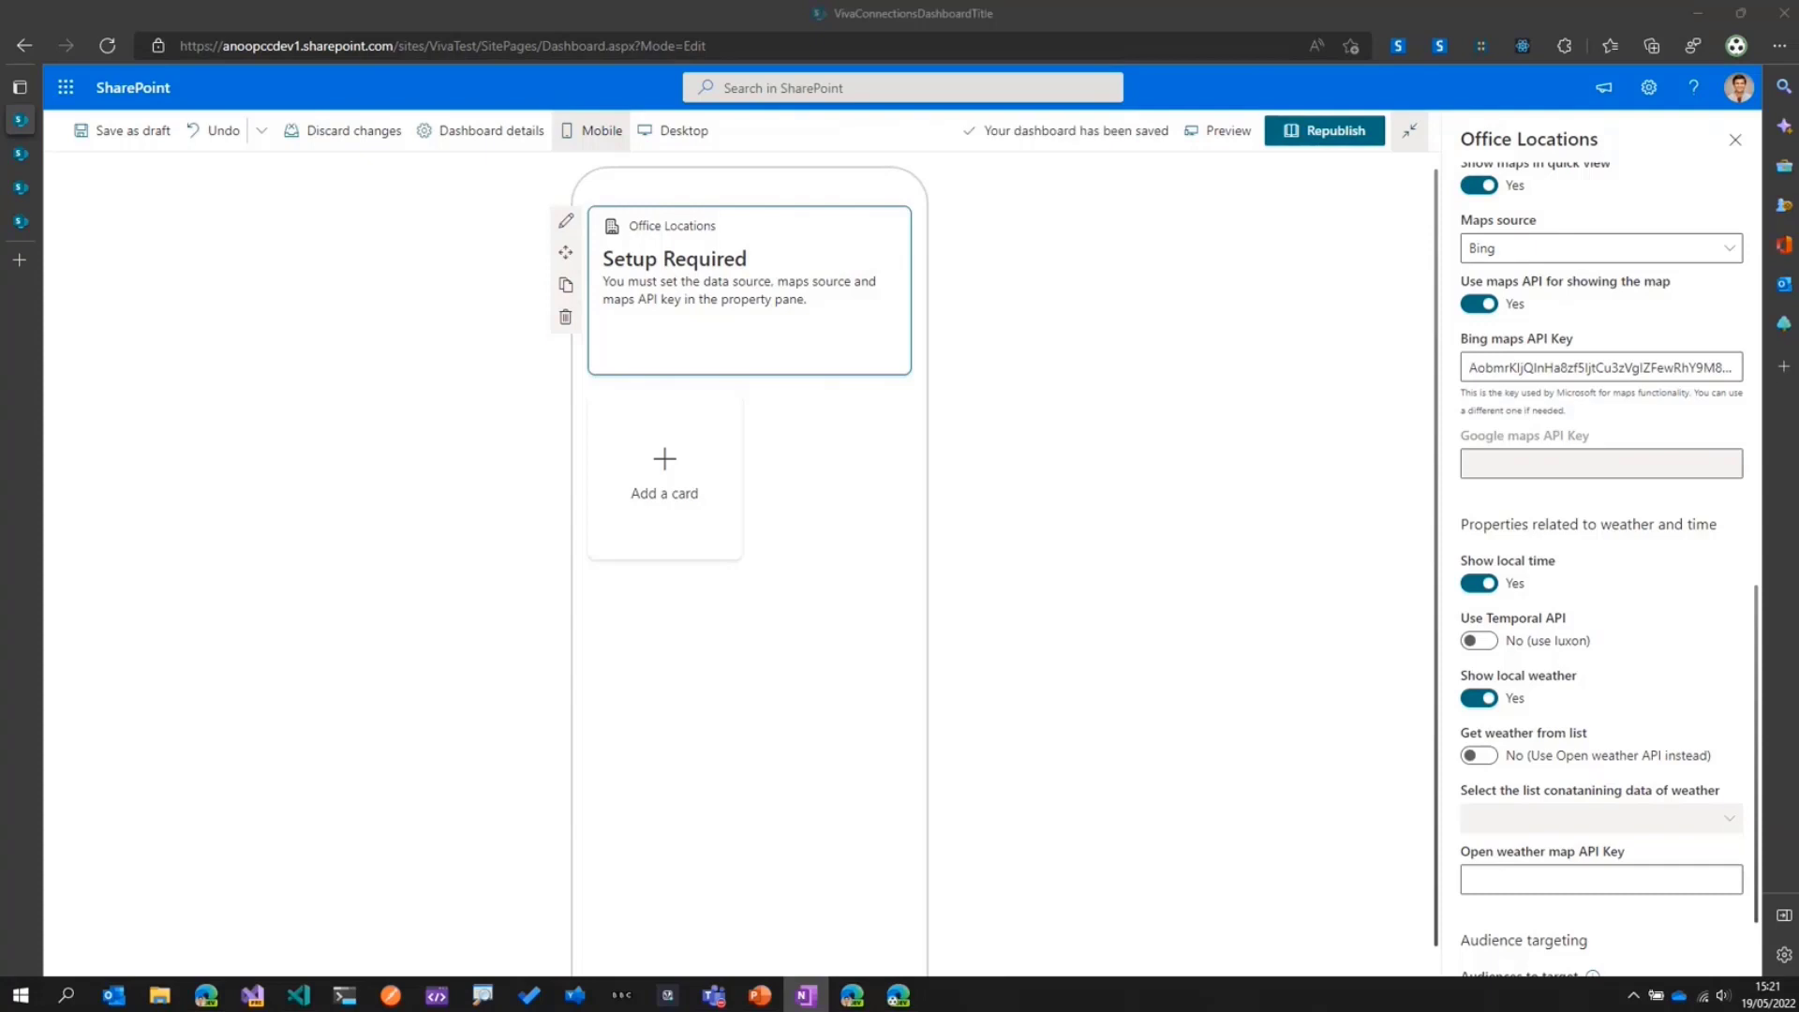
click(1572, 880)
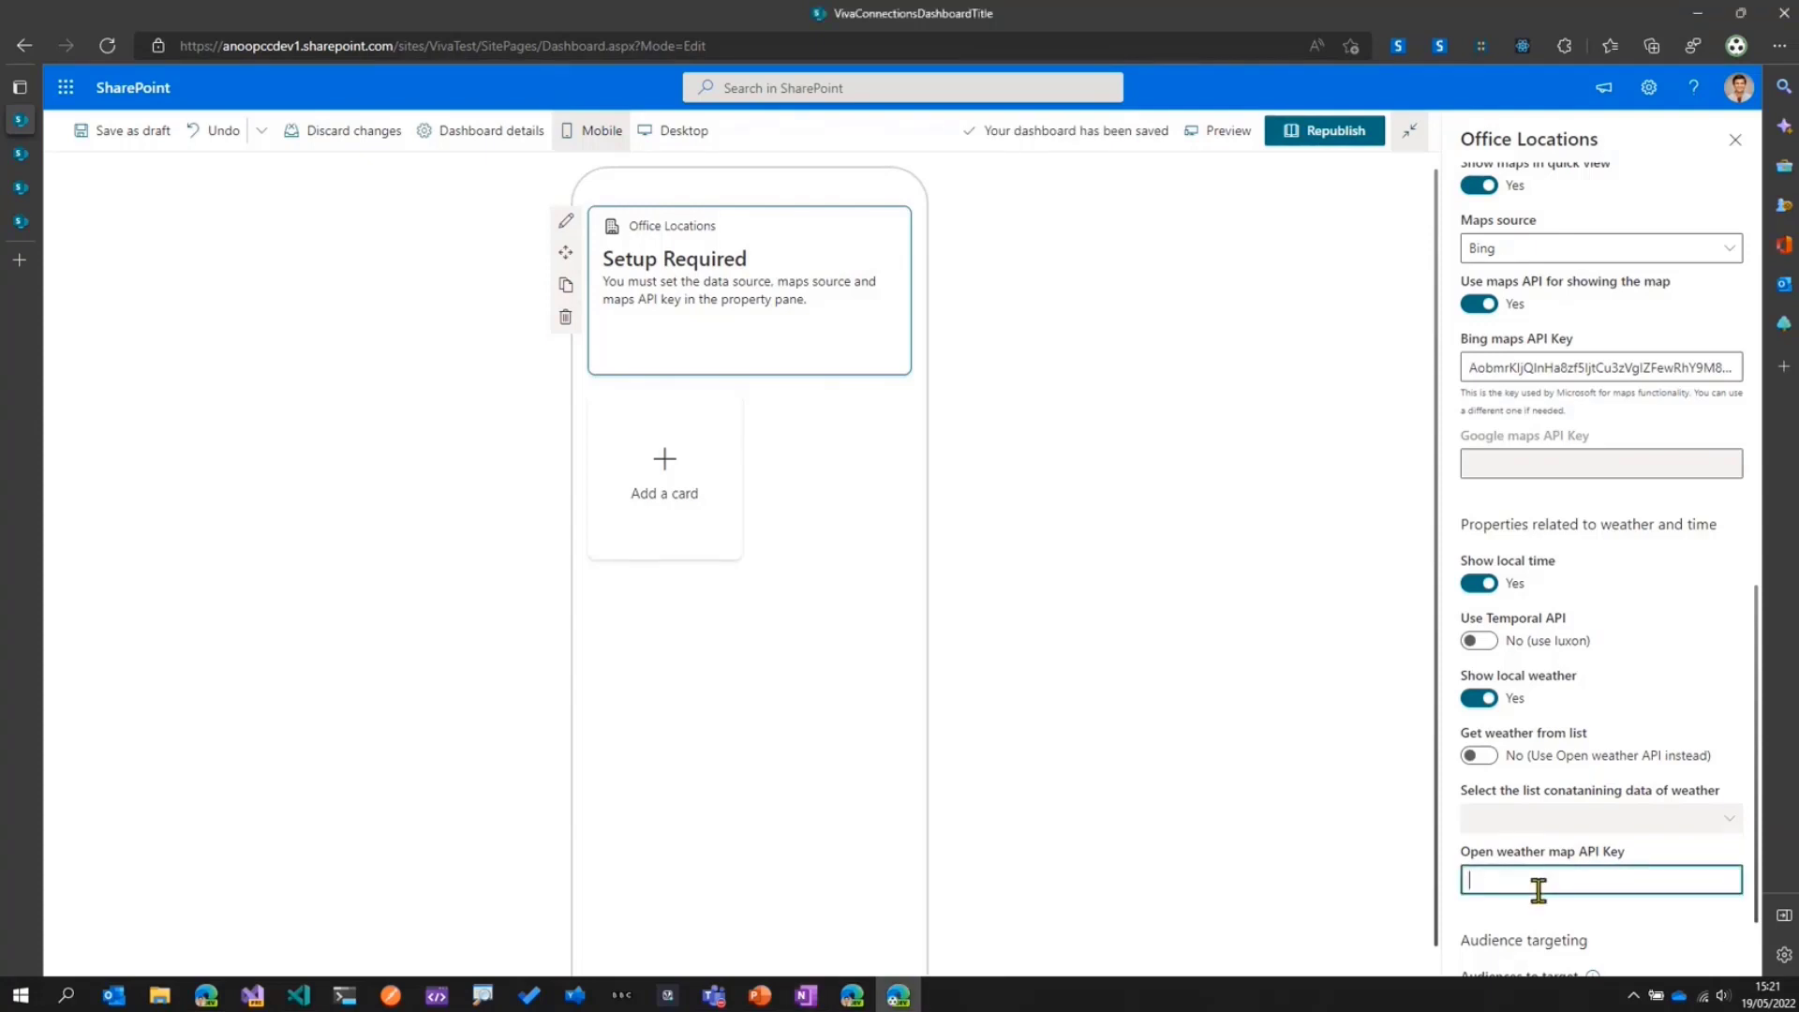
key(ctrl+v)
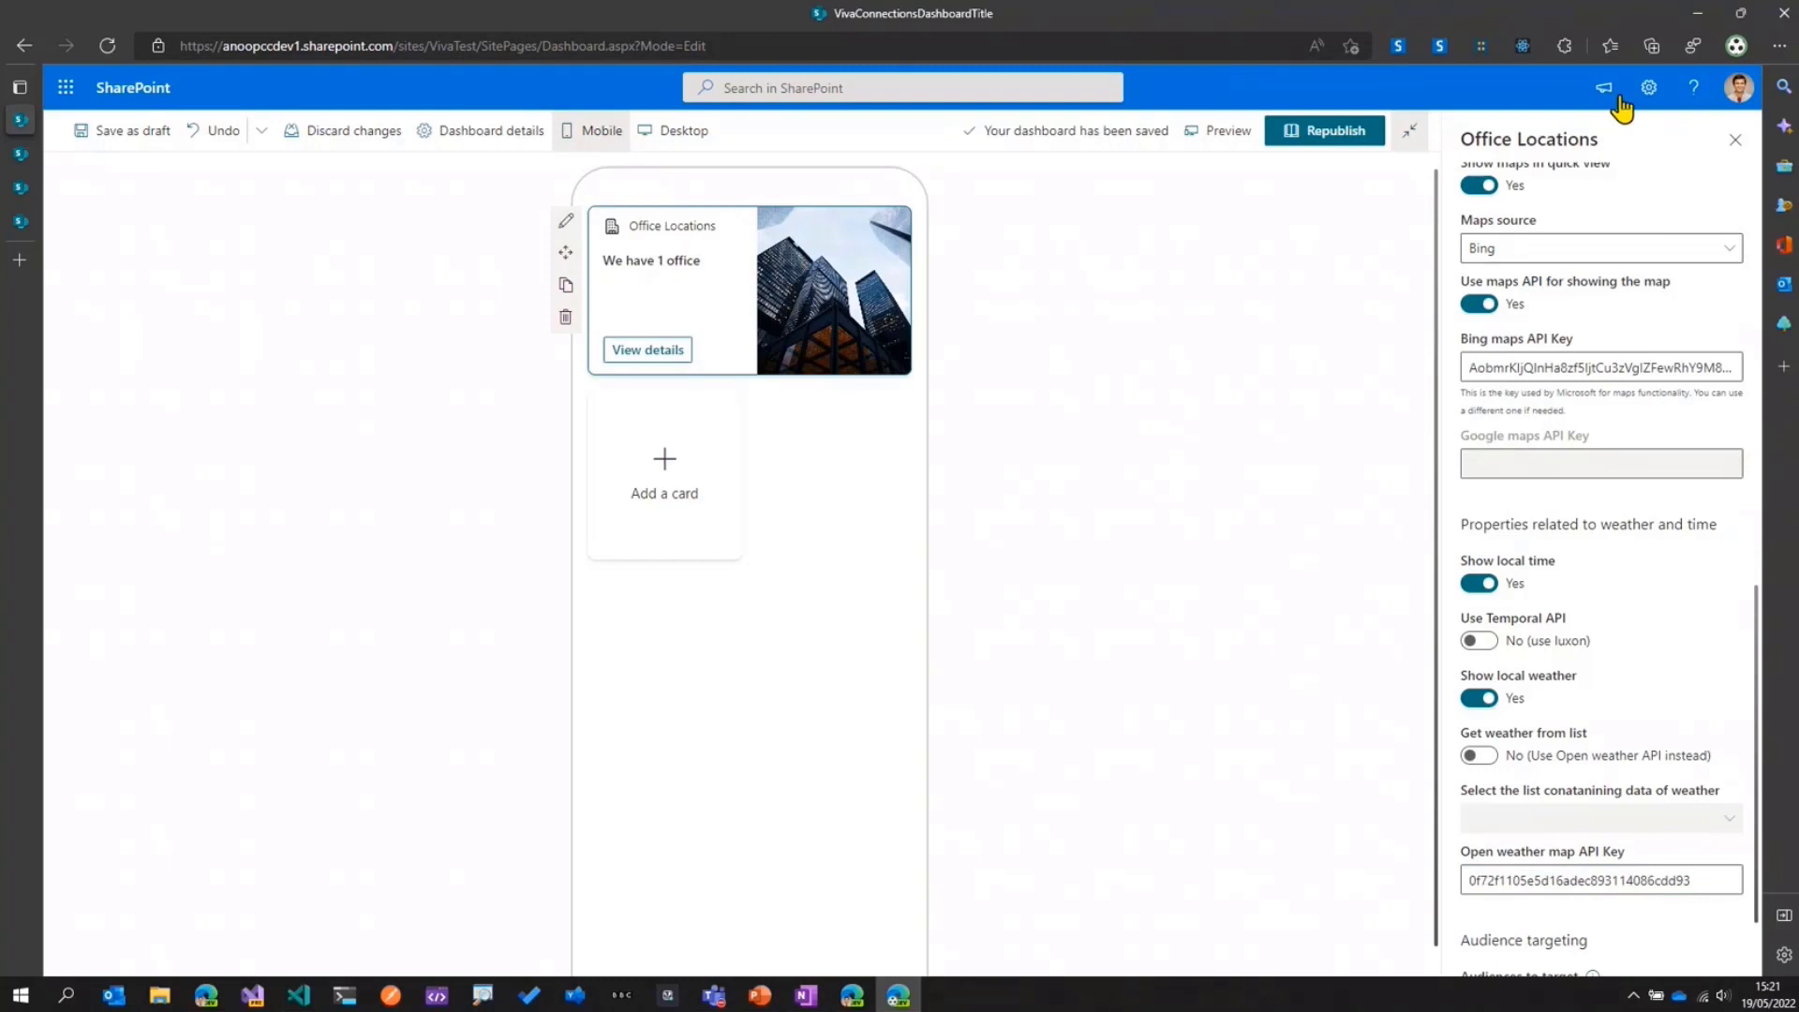
click(1734, 141)
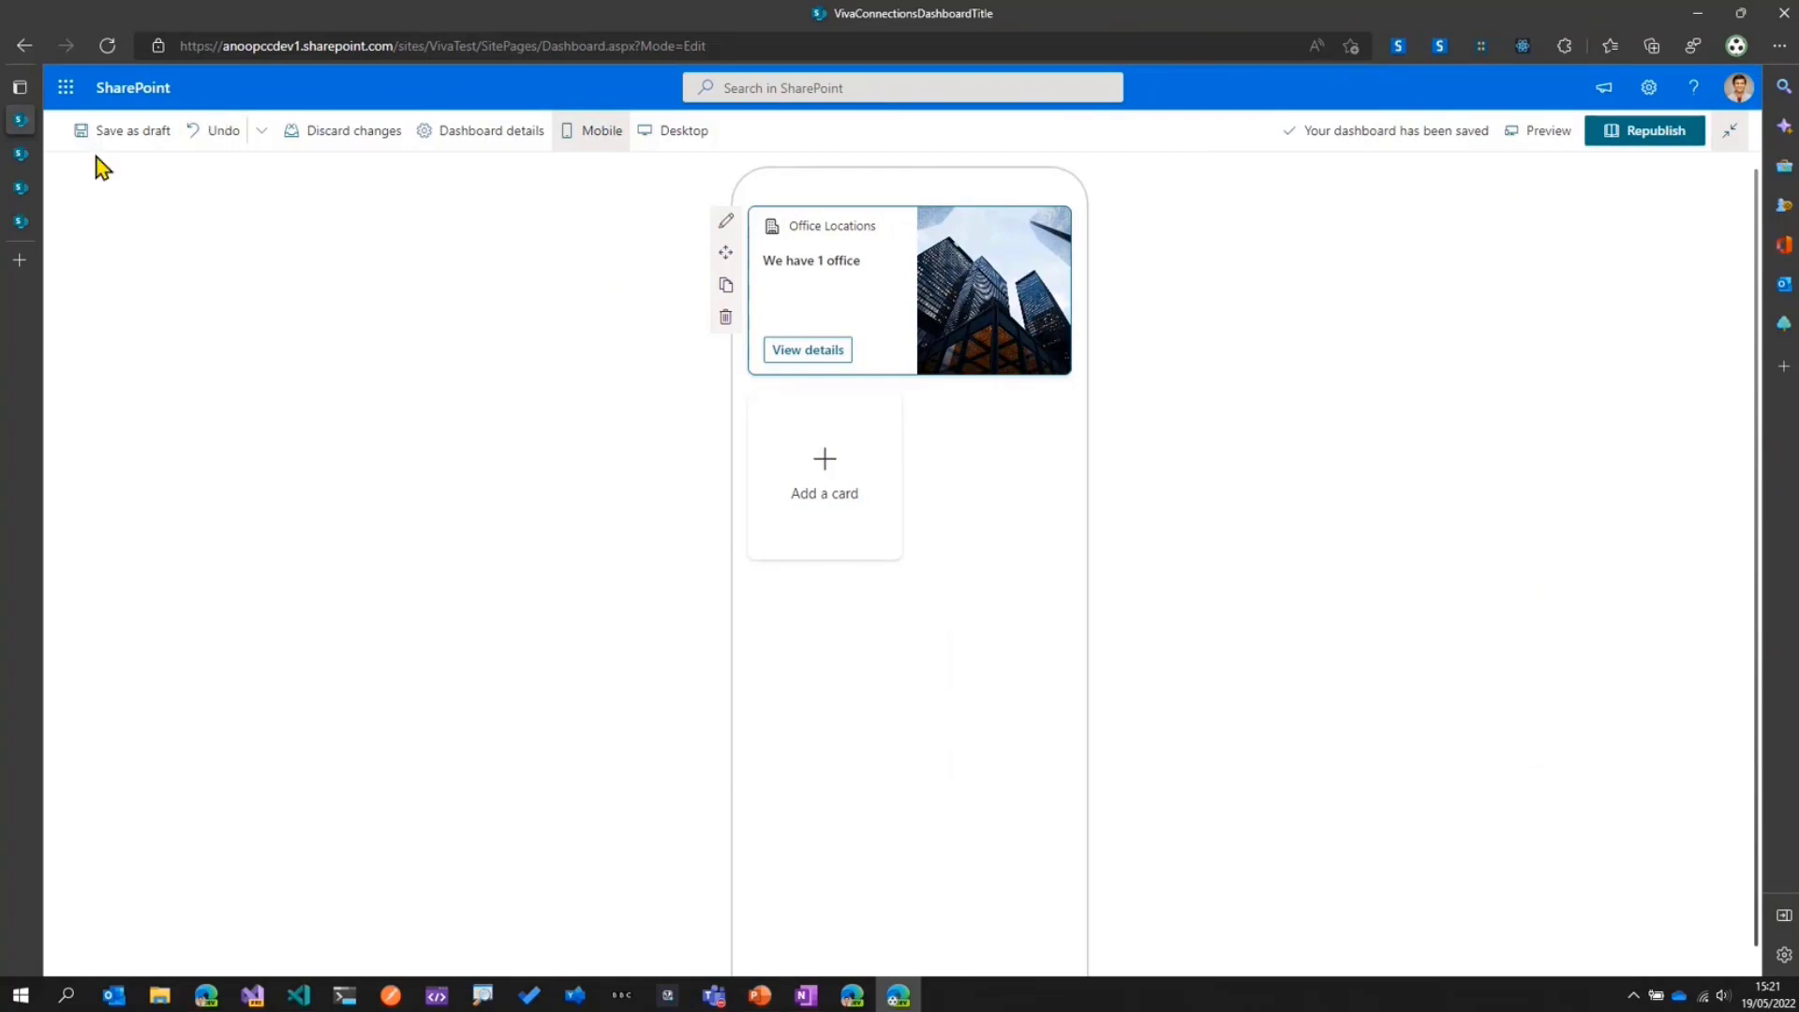
click(132, 131)
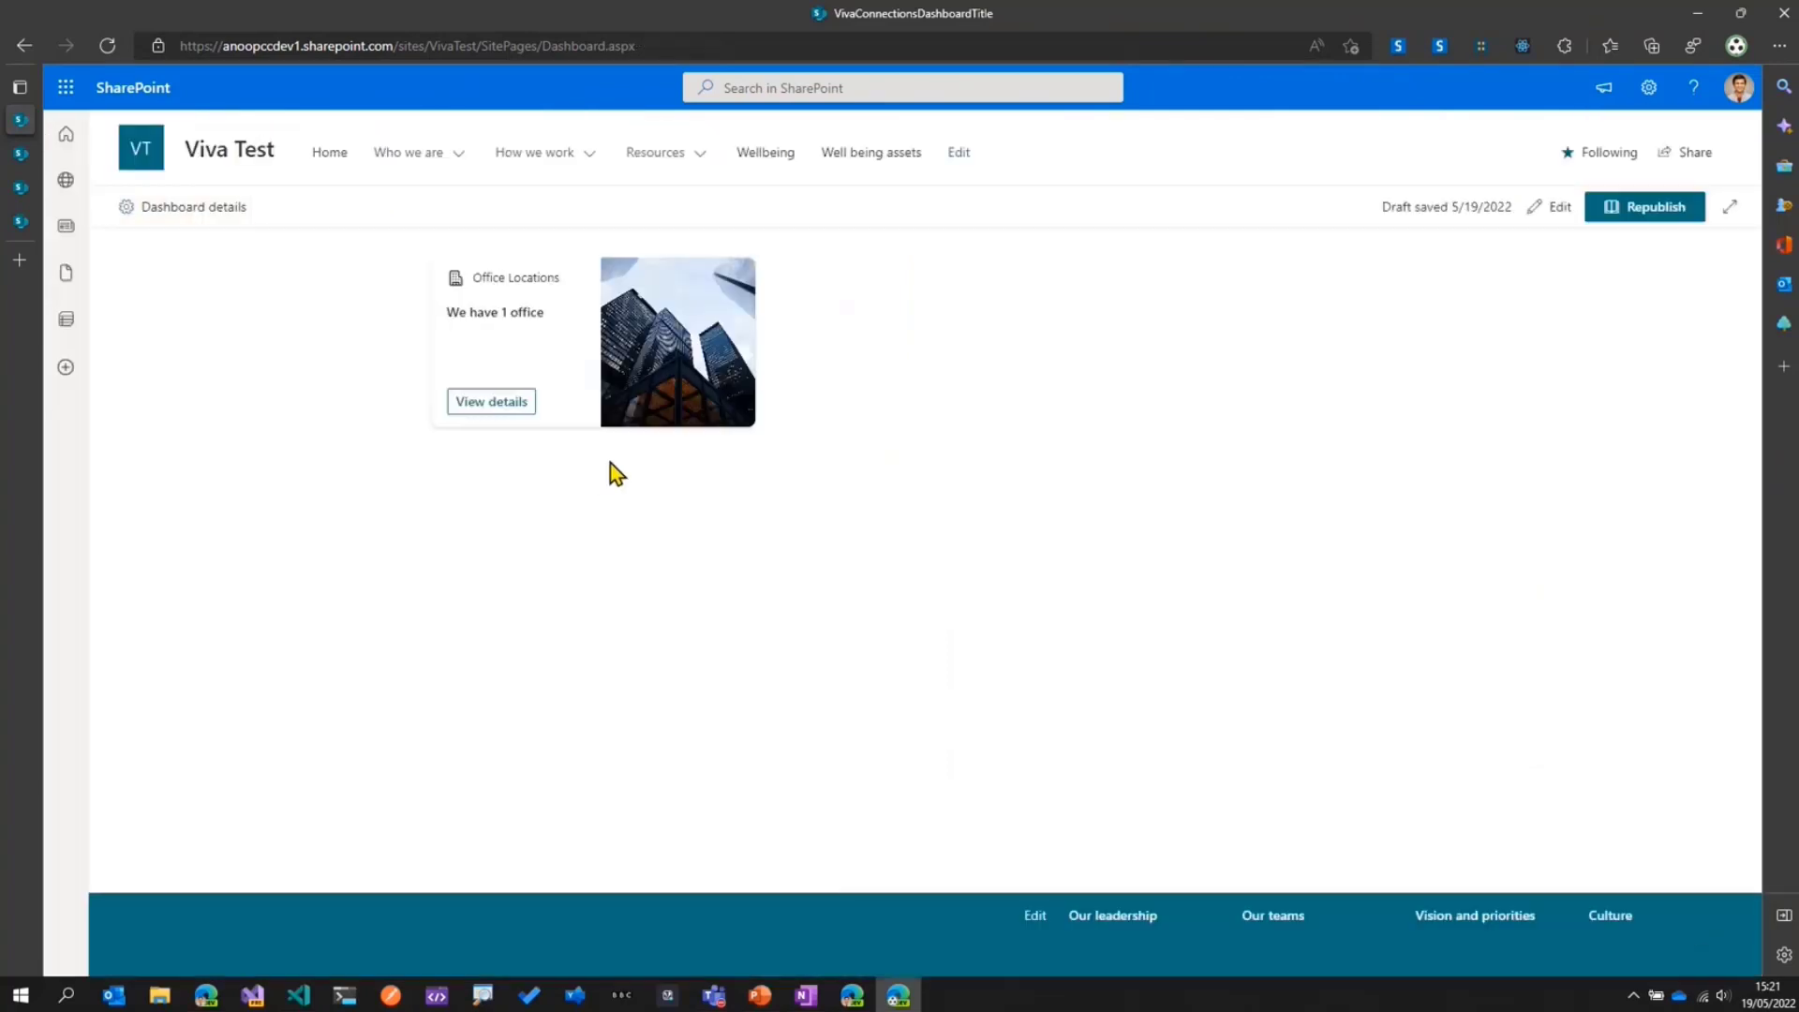
Examine the London office's details in the card's quick view and check its directions in Bing Maps, closing both
click(506, 403)
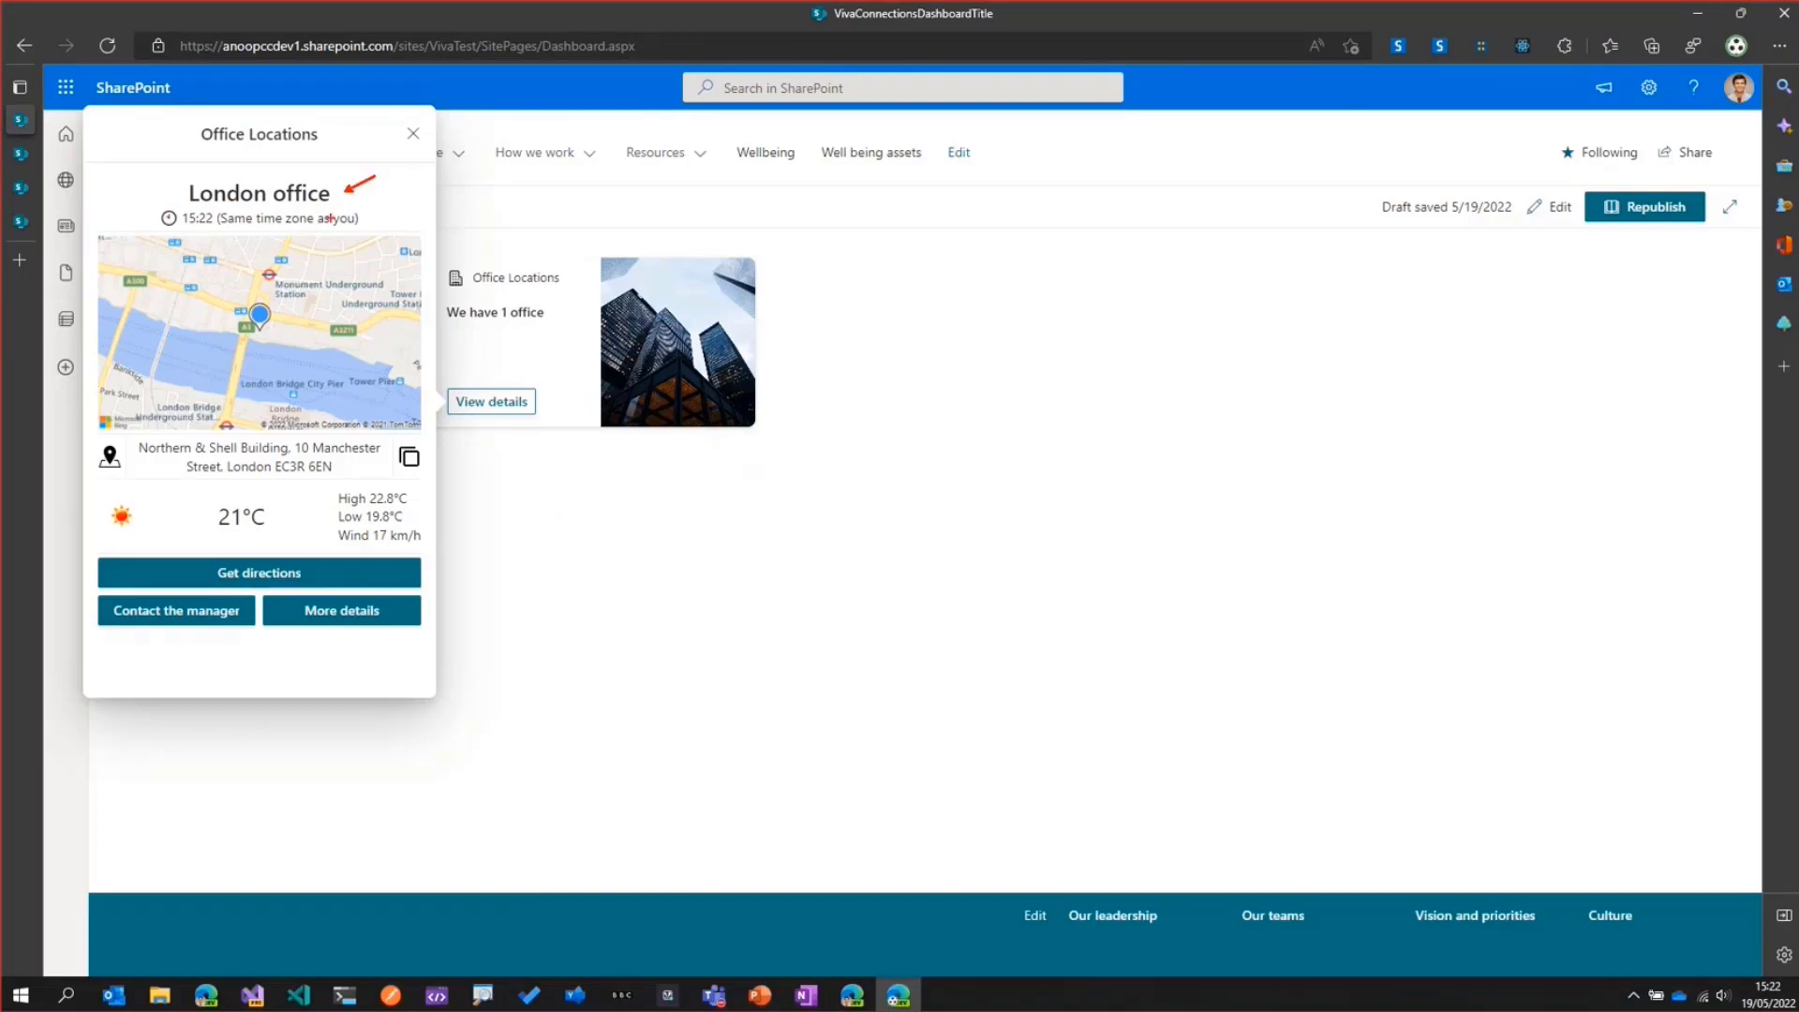
drag(182, 208, 154, 175)
drag(335, 440, 364, 428)
drag(322, 323, 366, 286)
drag(210, 502, 180, 480)
key(Escape)
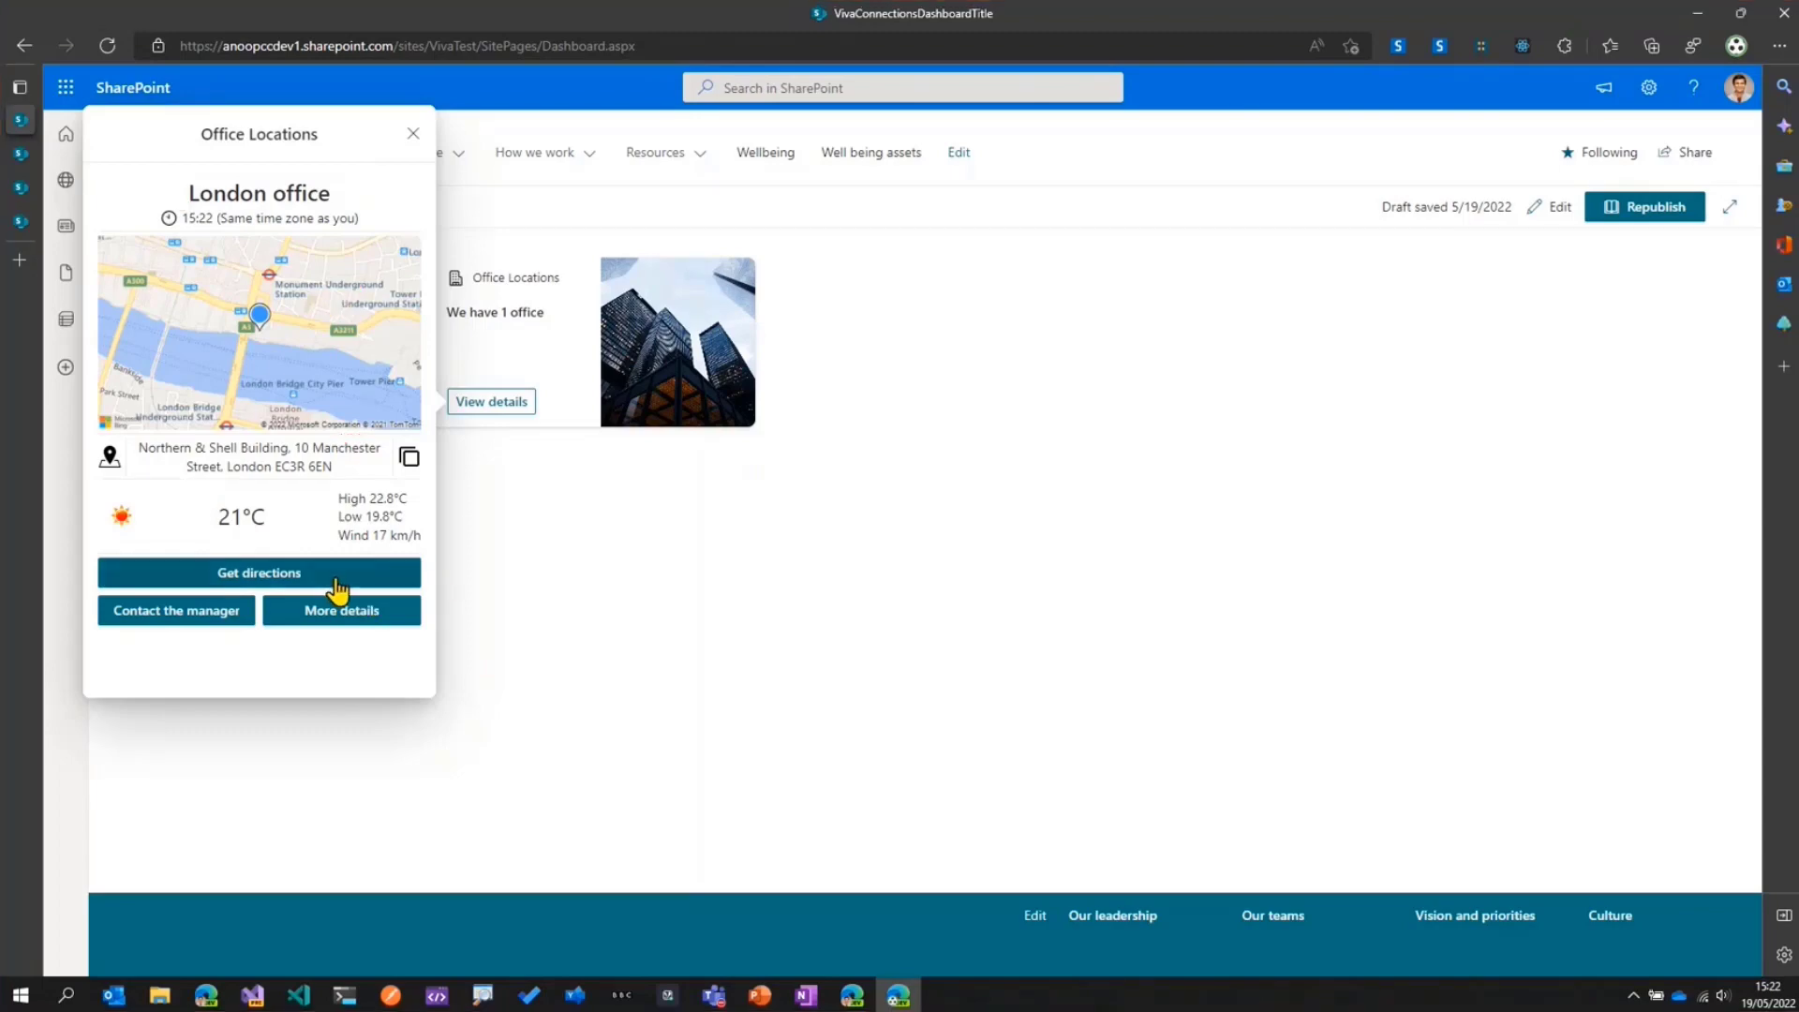
click(337, 574)
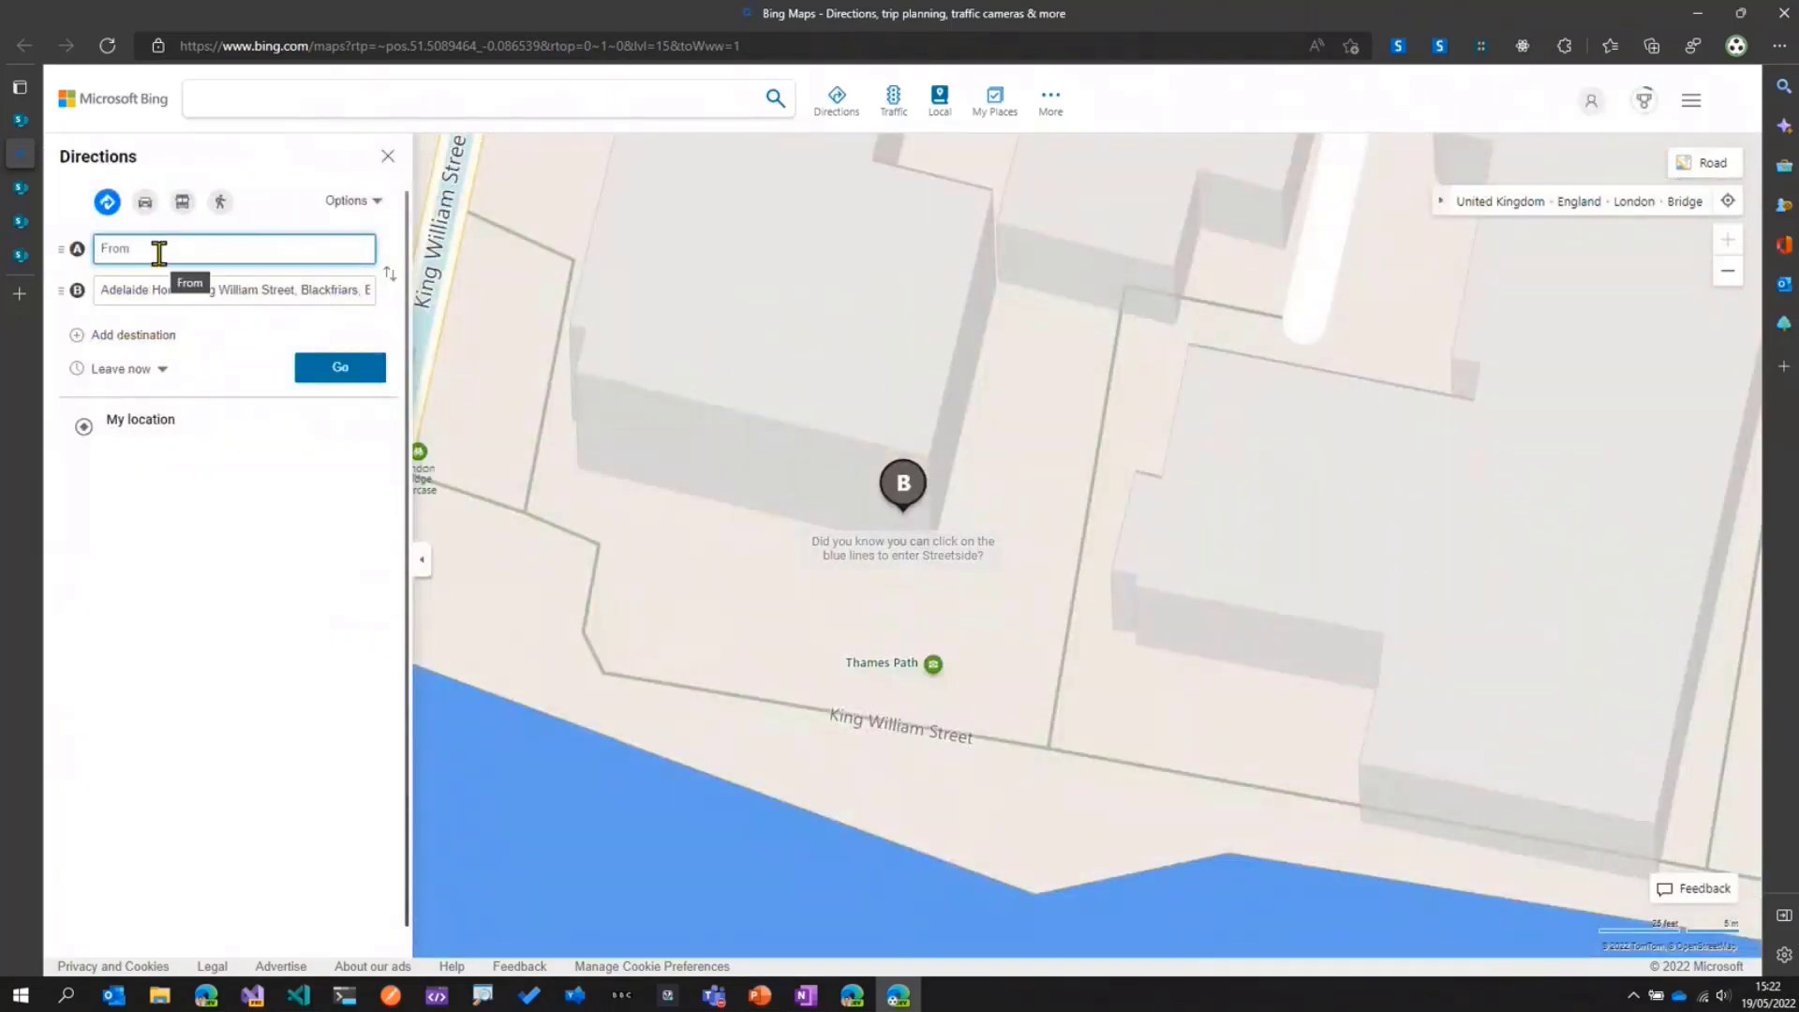
key(ctrl+w)
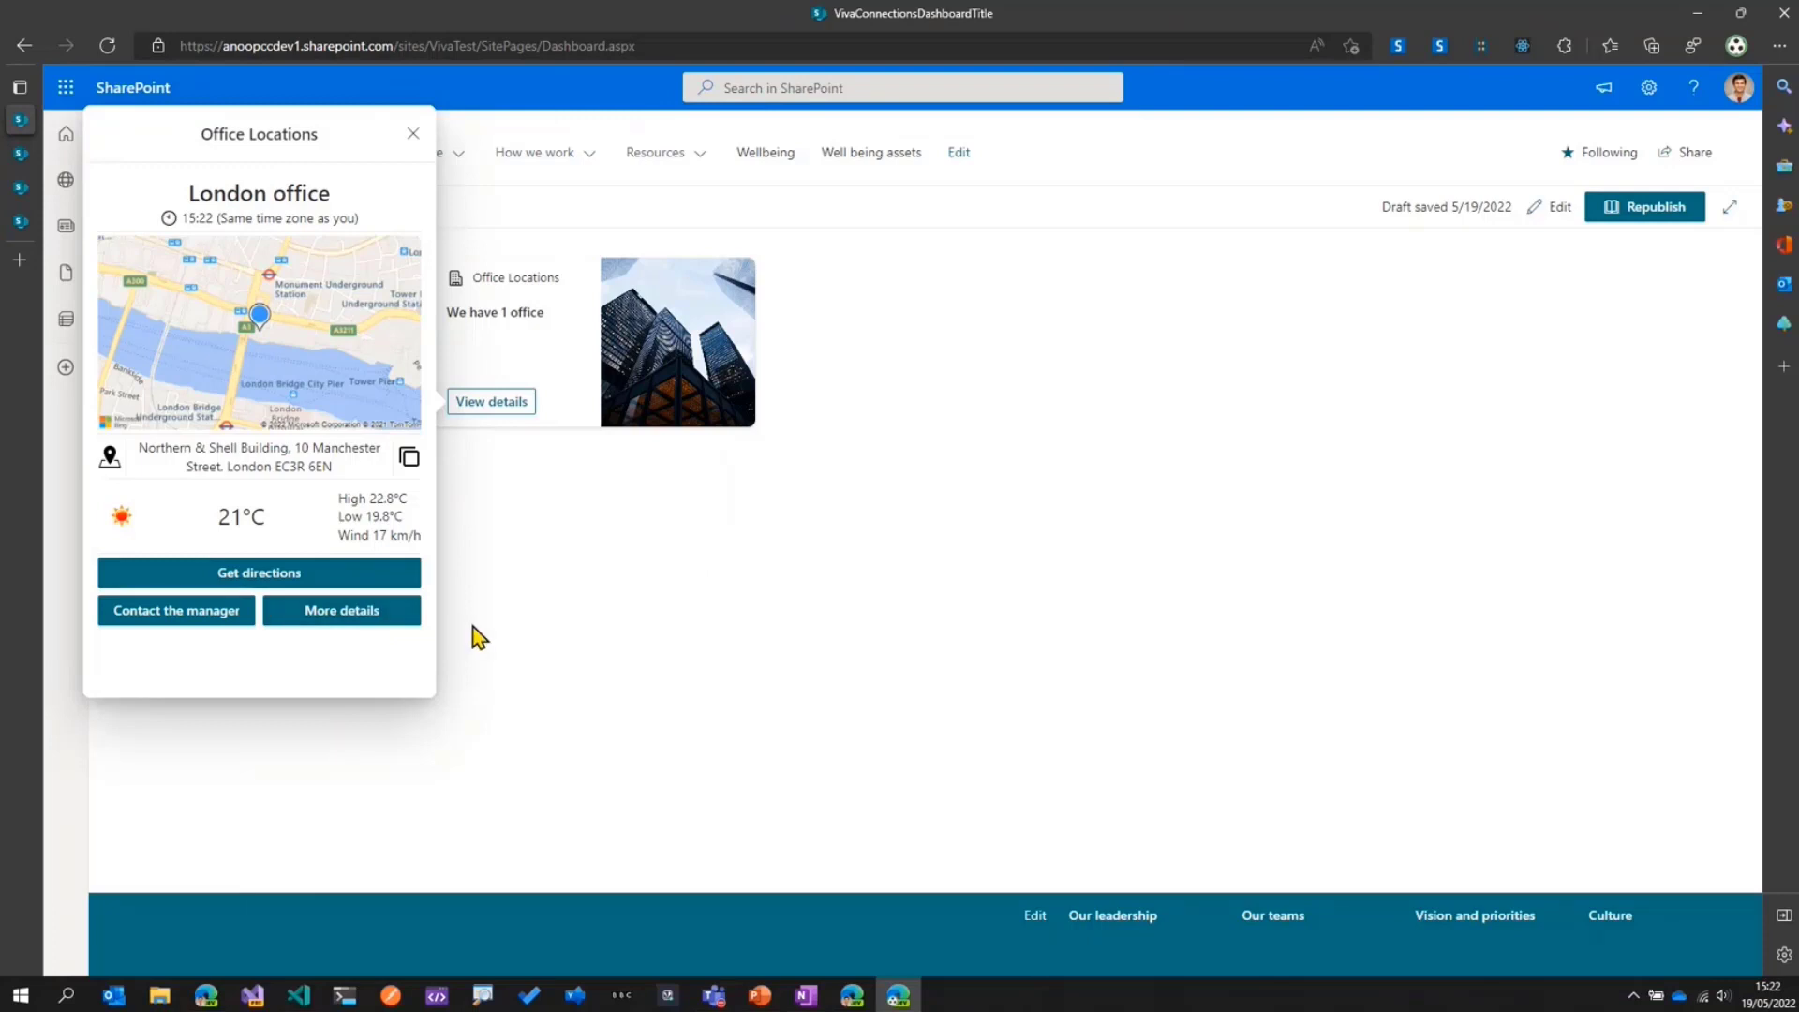
click(497, 640)
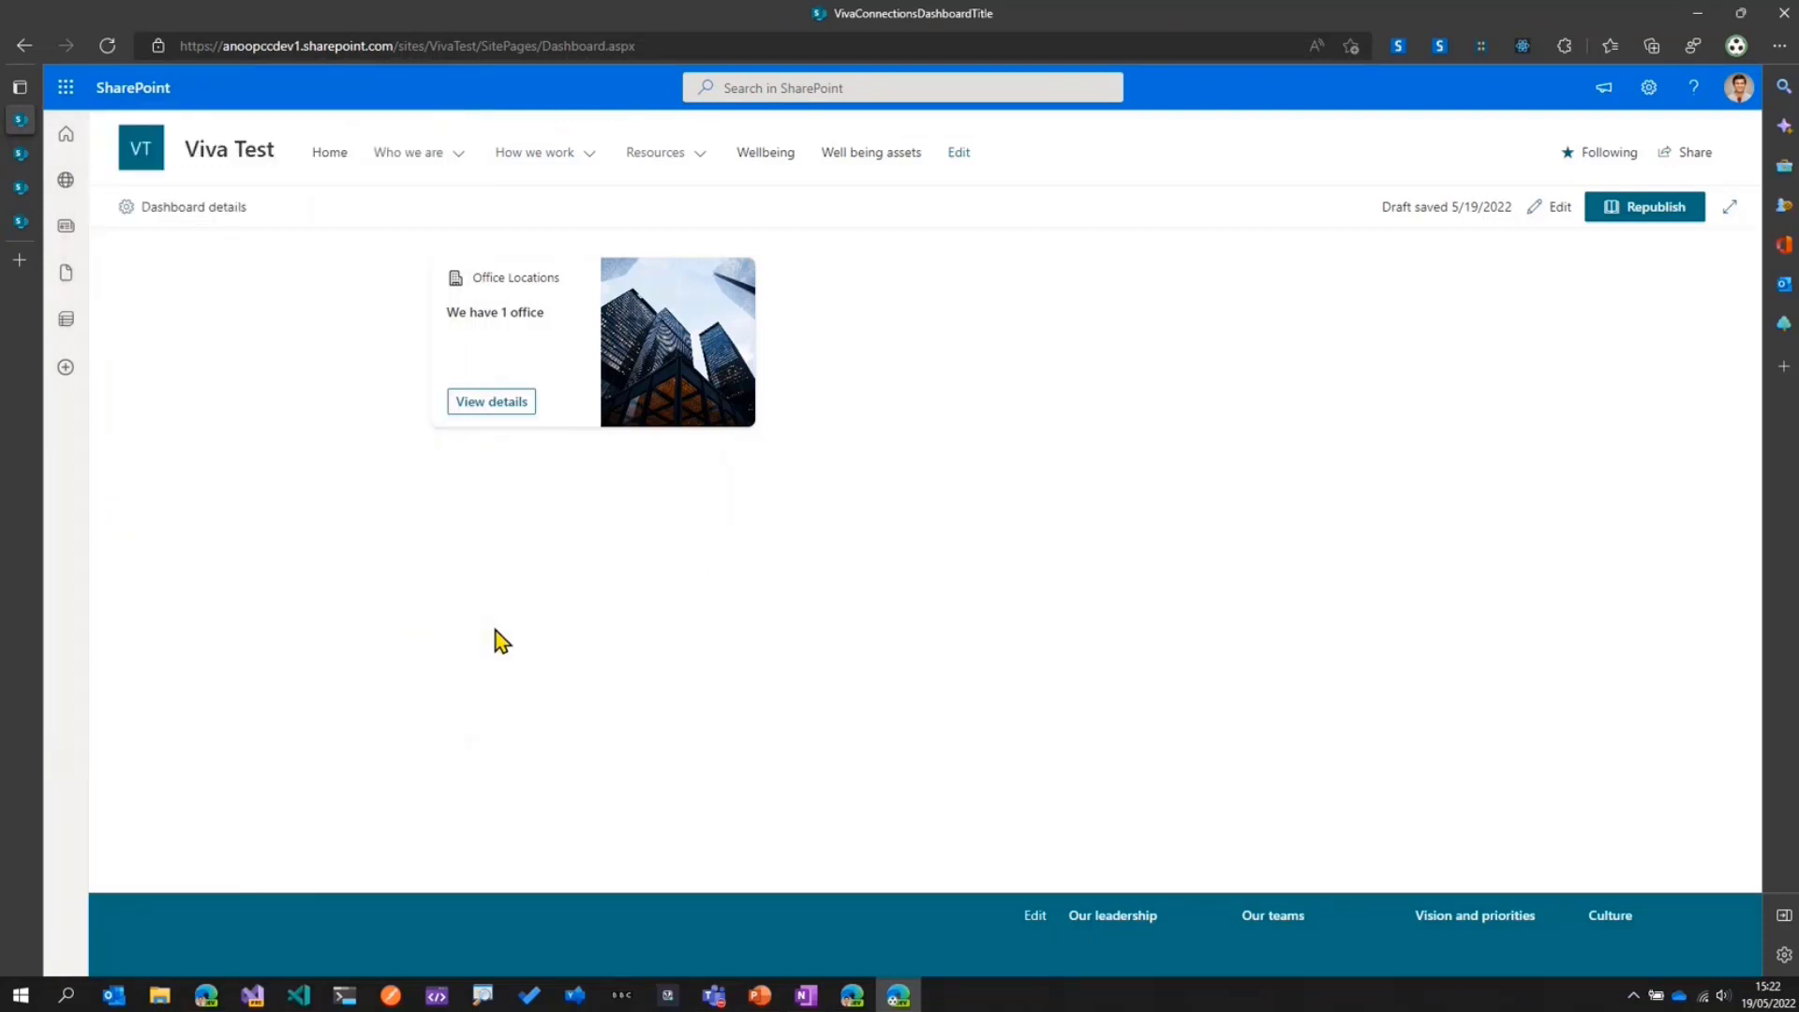
Reopen the Office Locations card's properties for editing, and inspect the Headquarters term's custom properties in the term store
click(1555, 208)
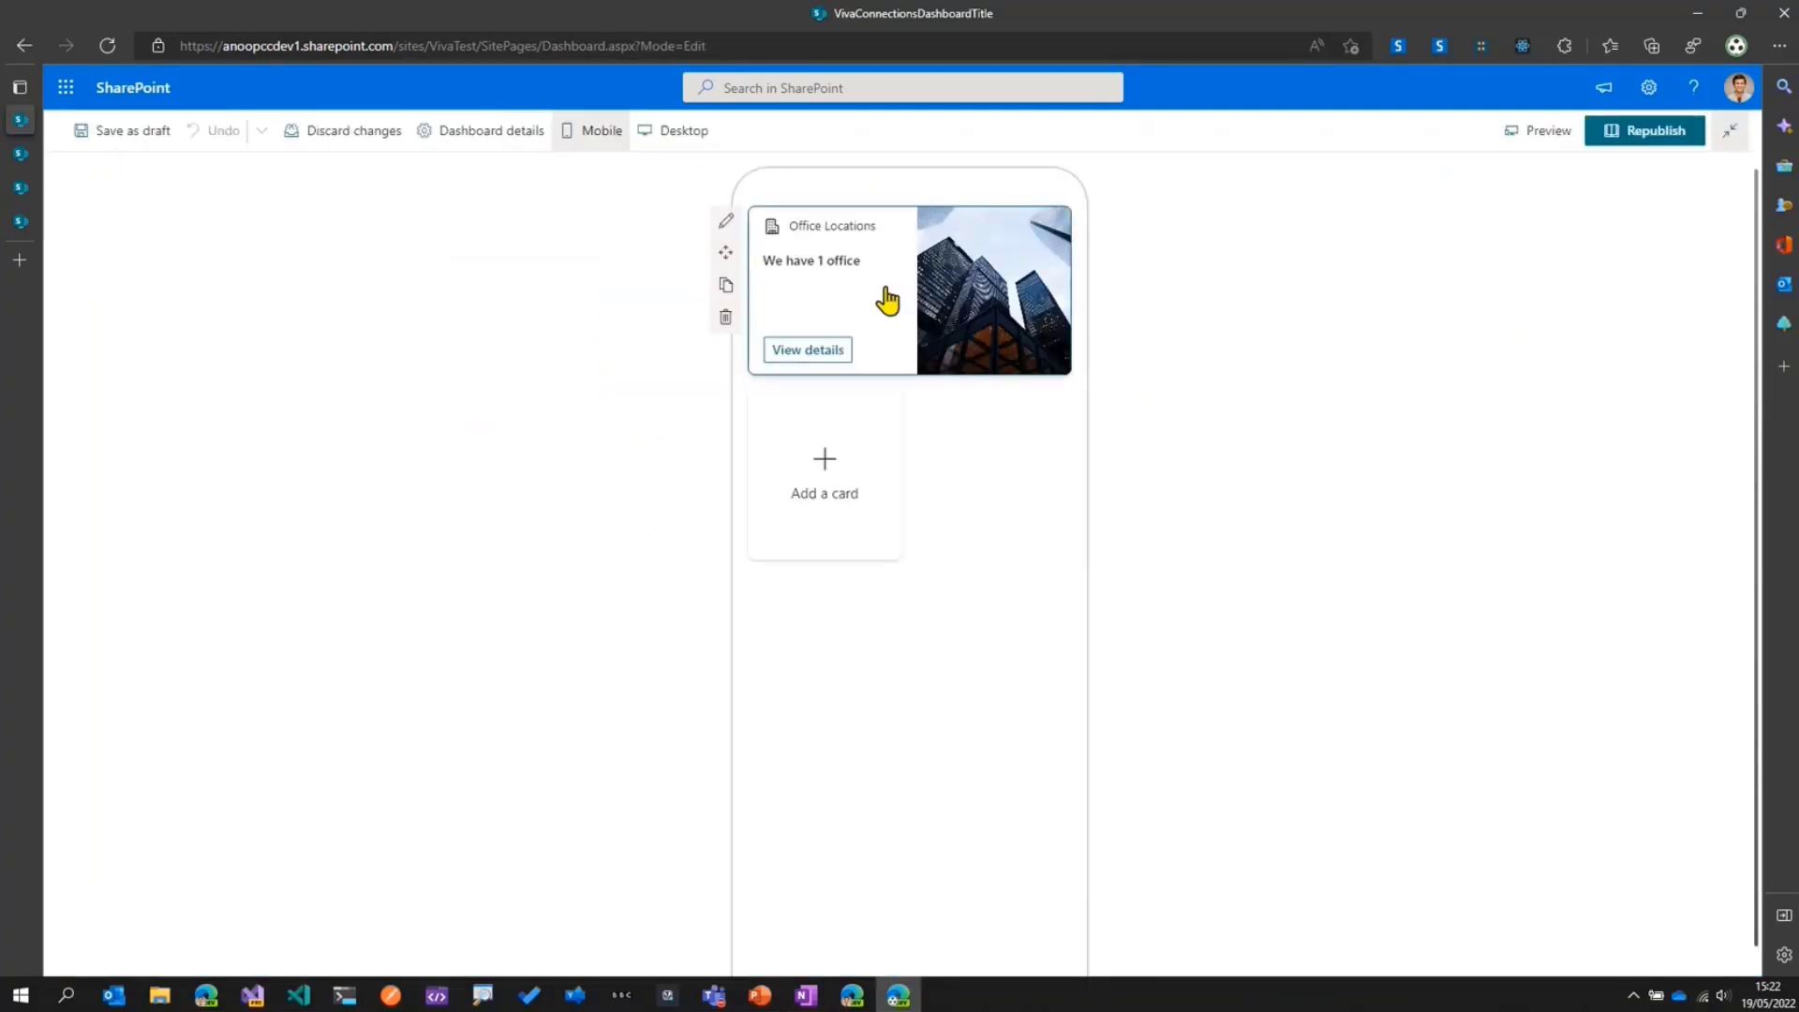
click(726, 222)
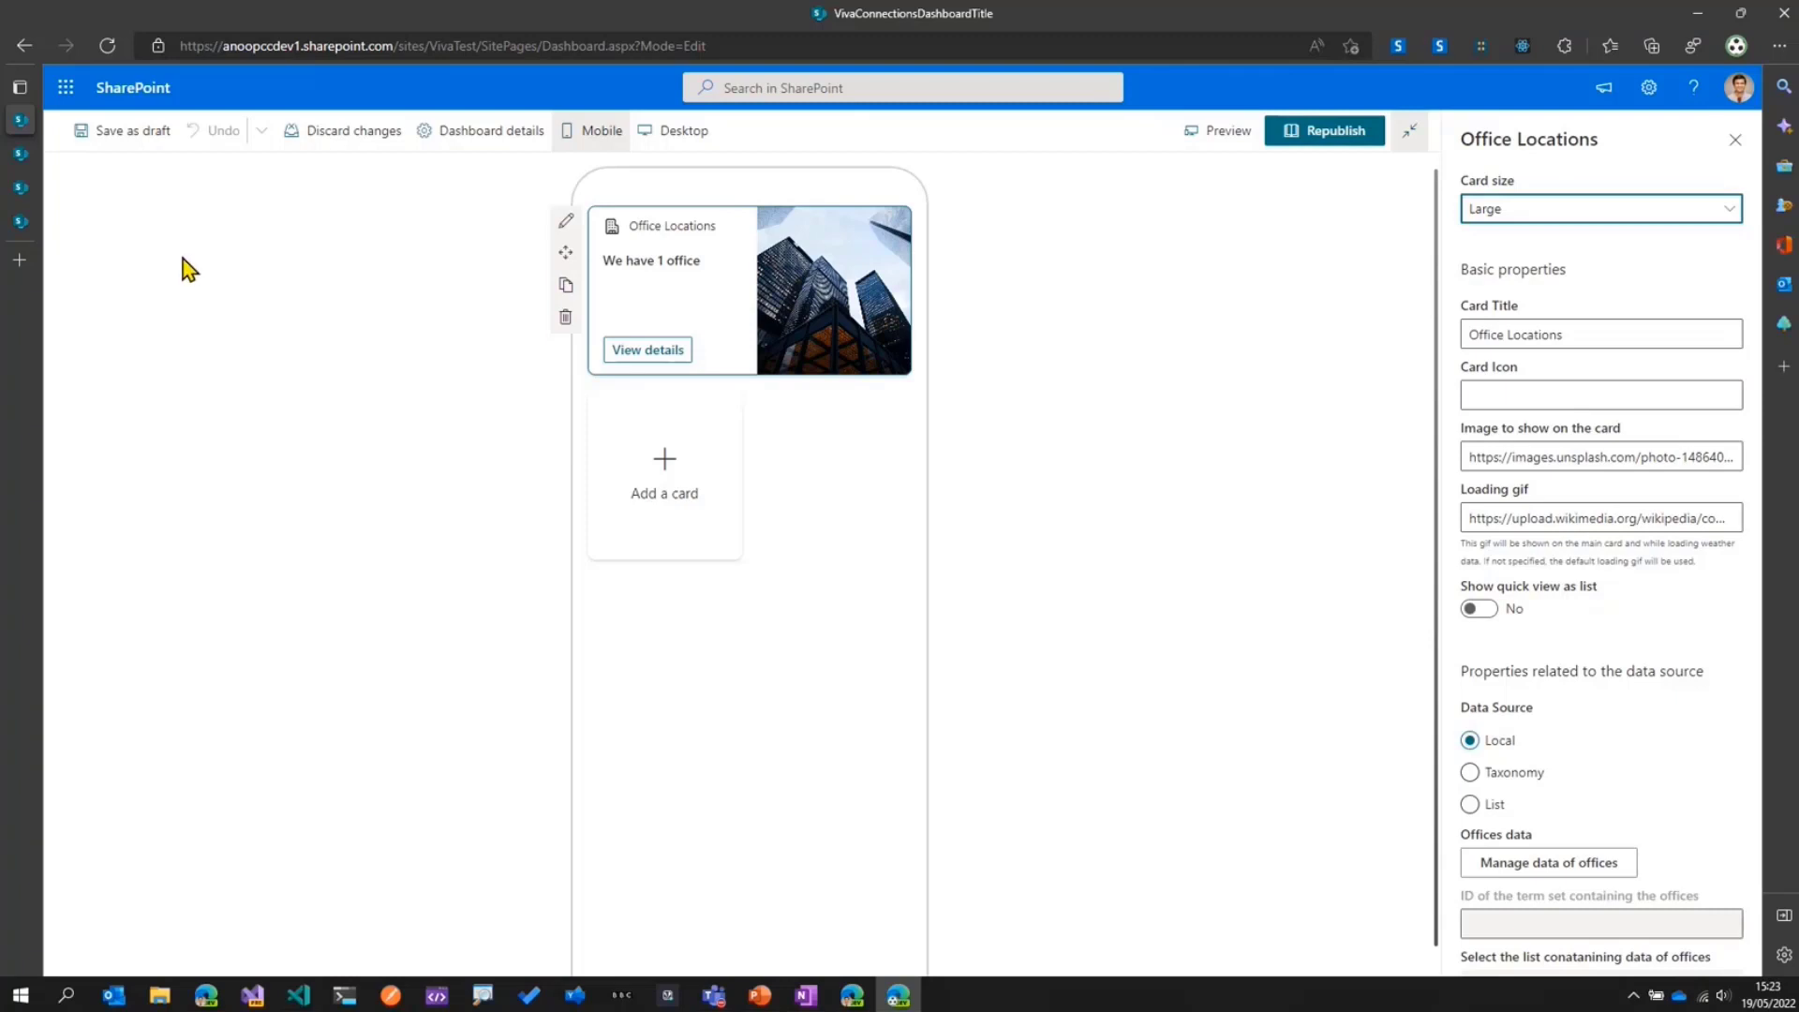
click(28, 159)
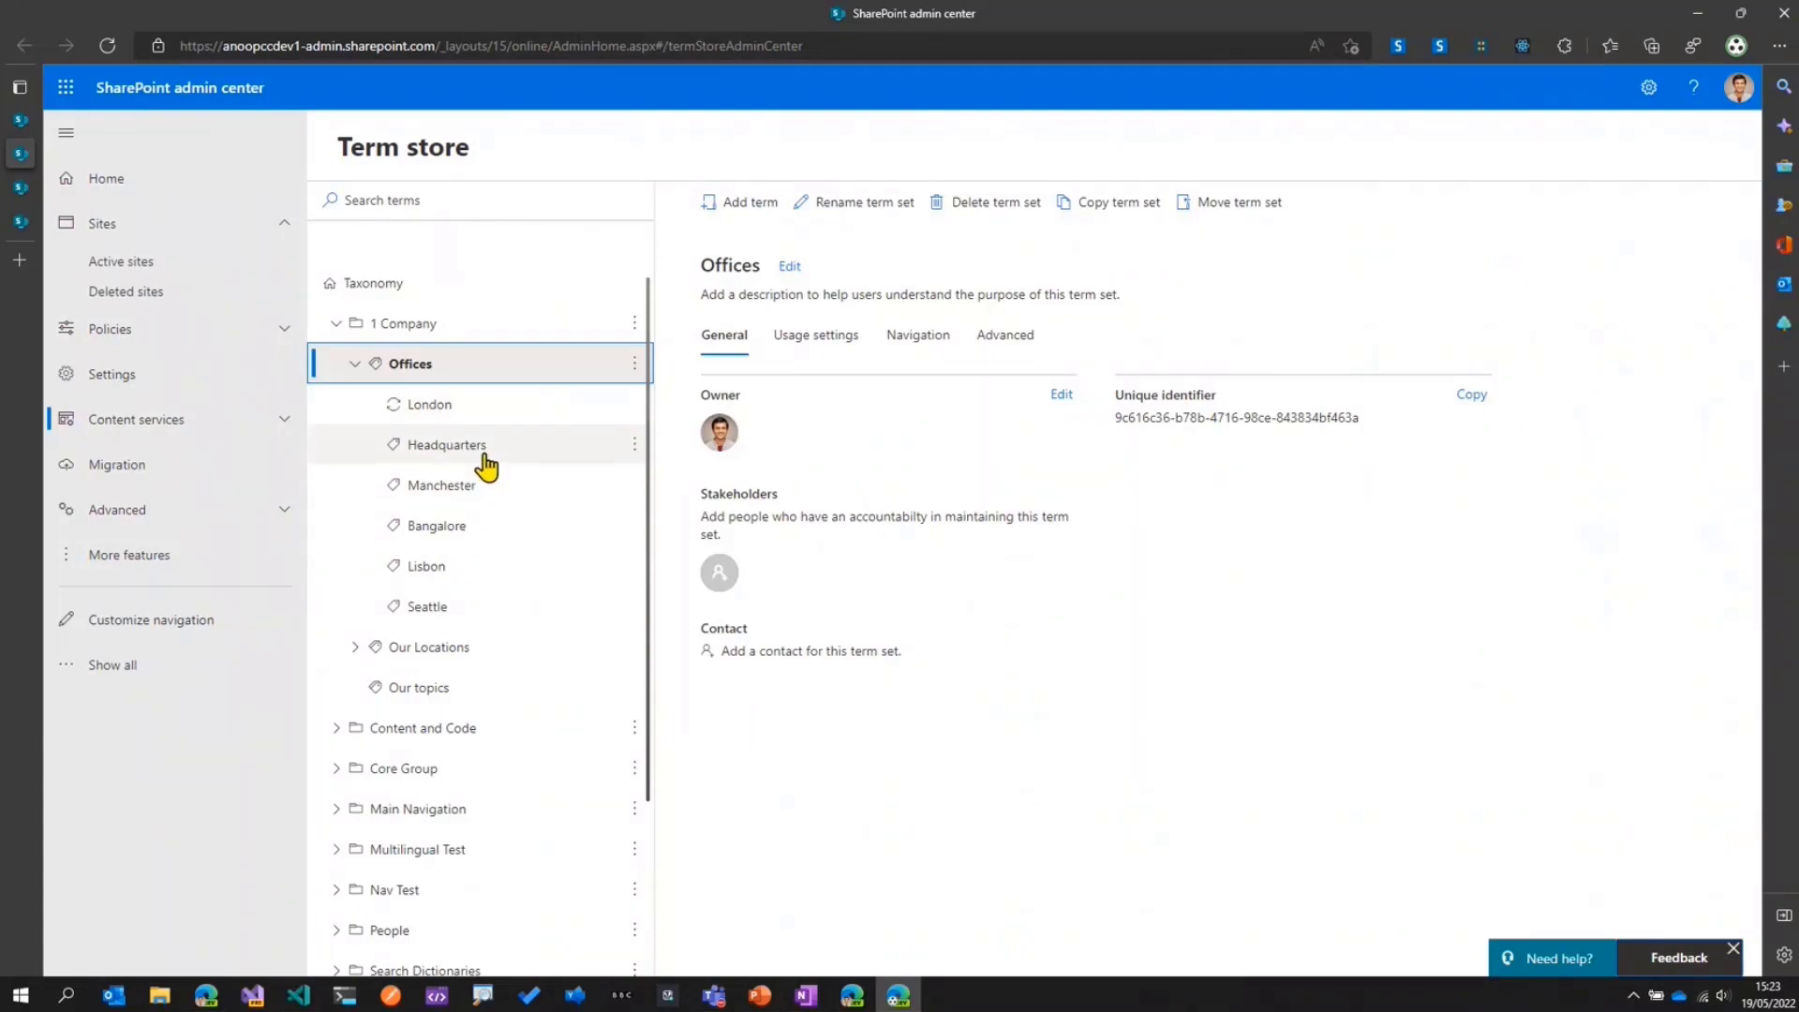
click(475, 453)
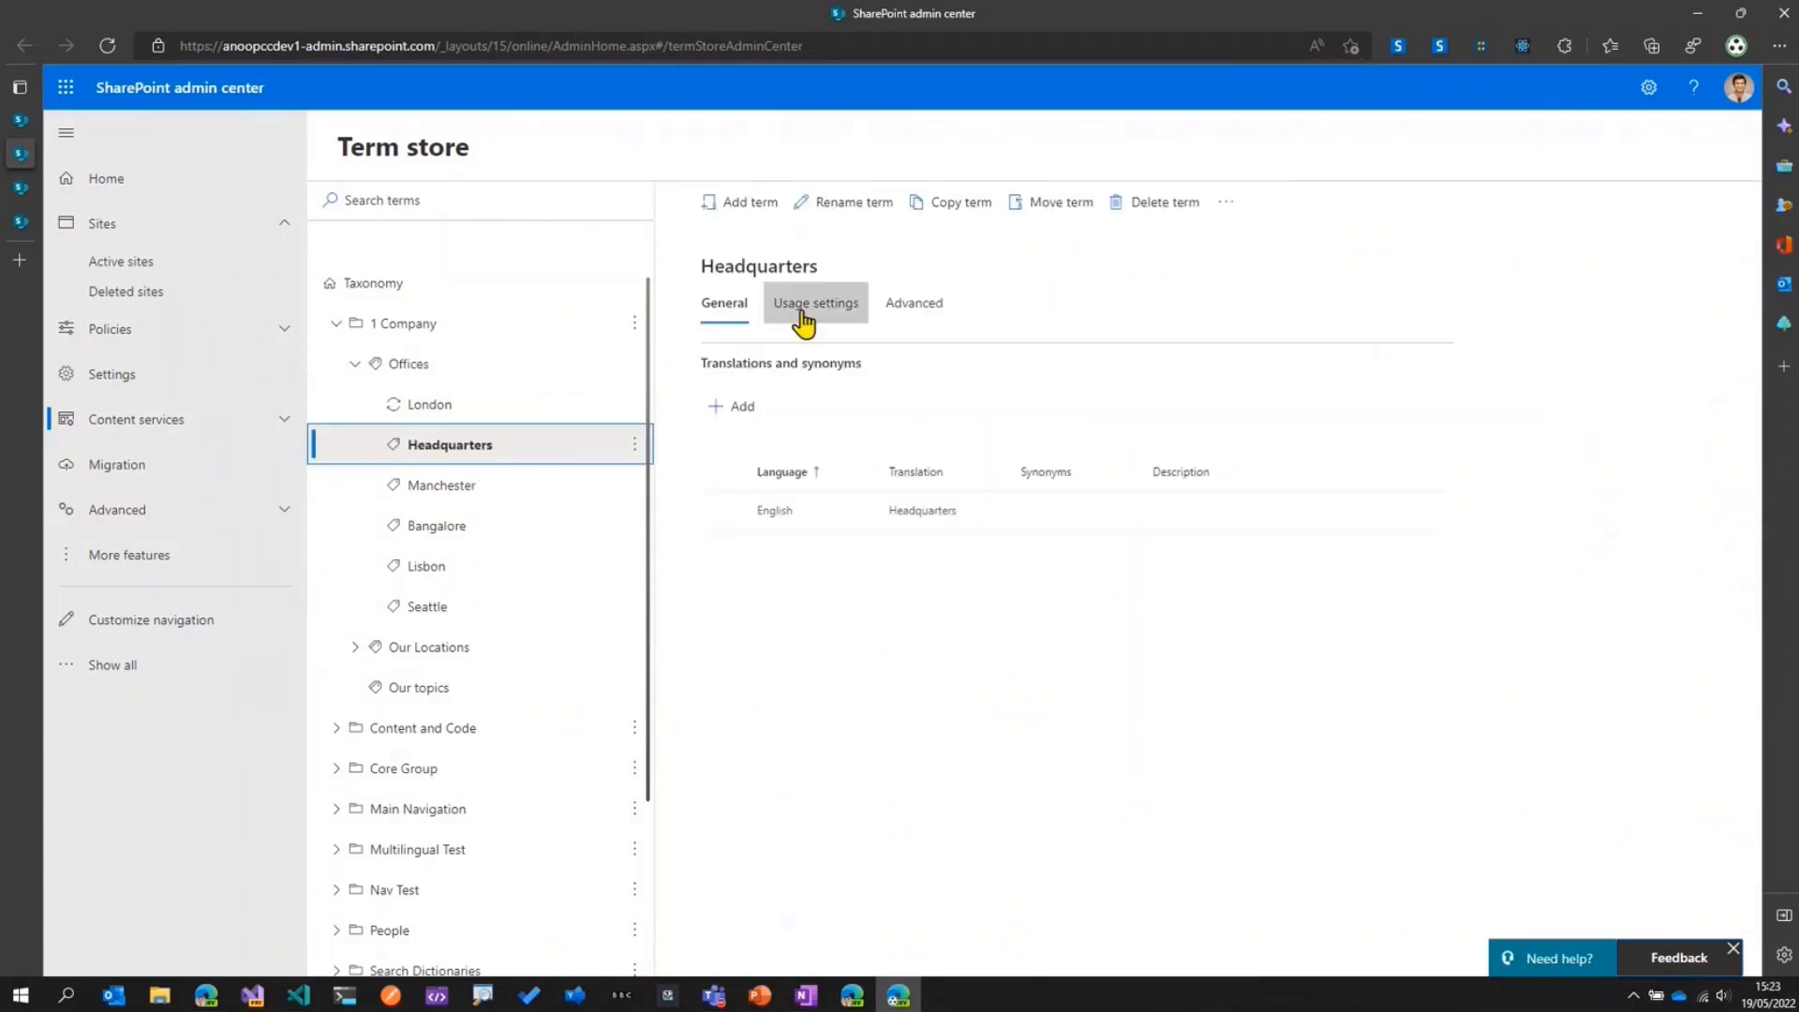
click(927, 314)
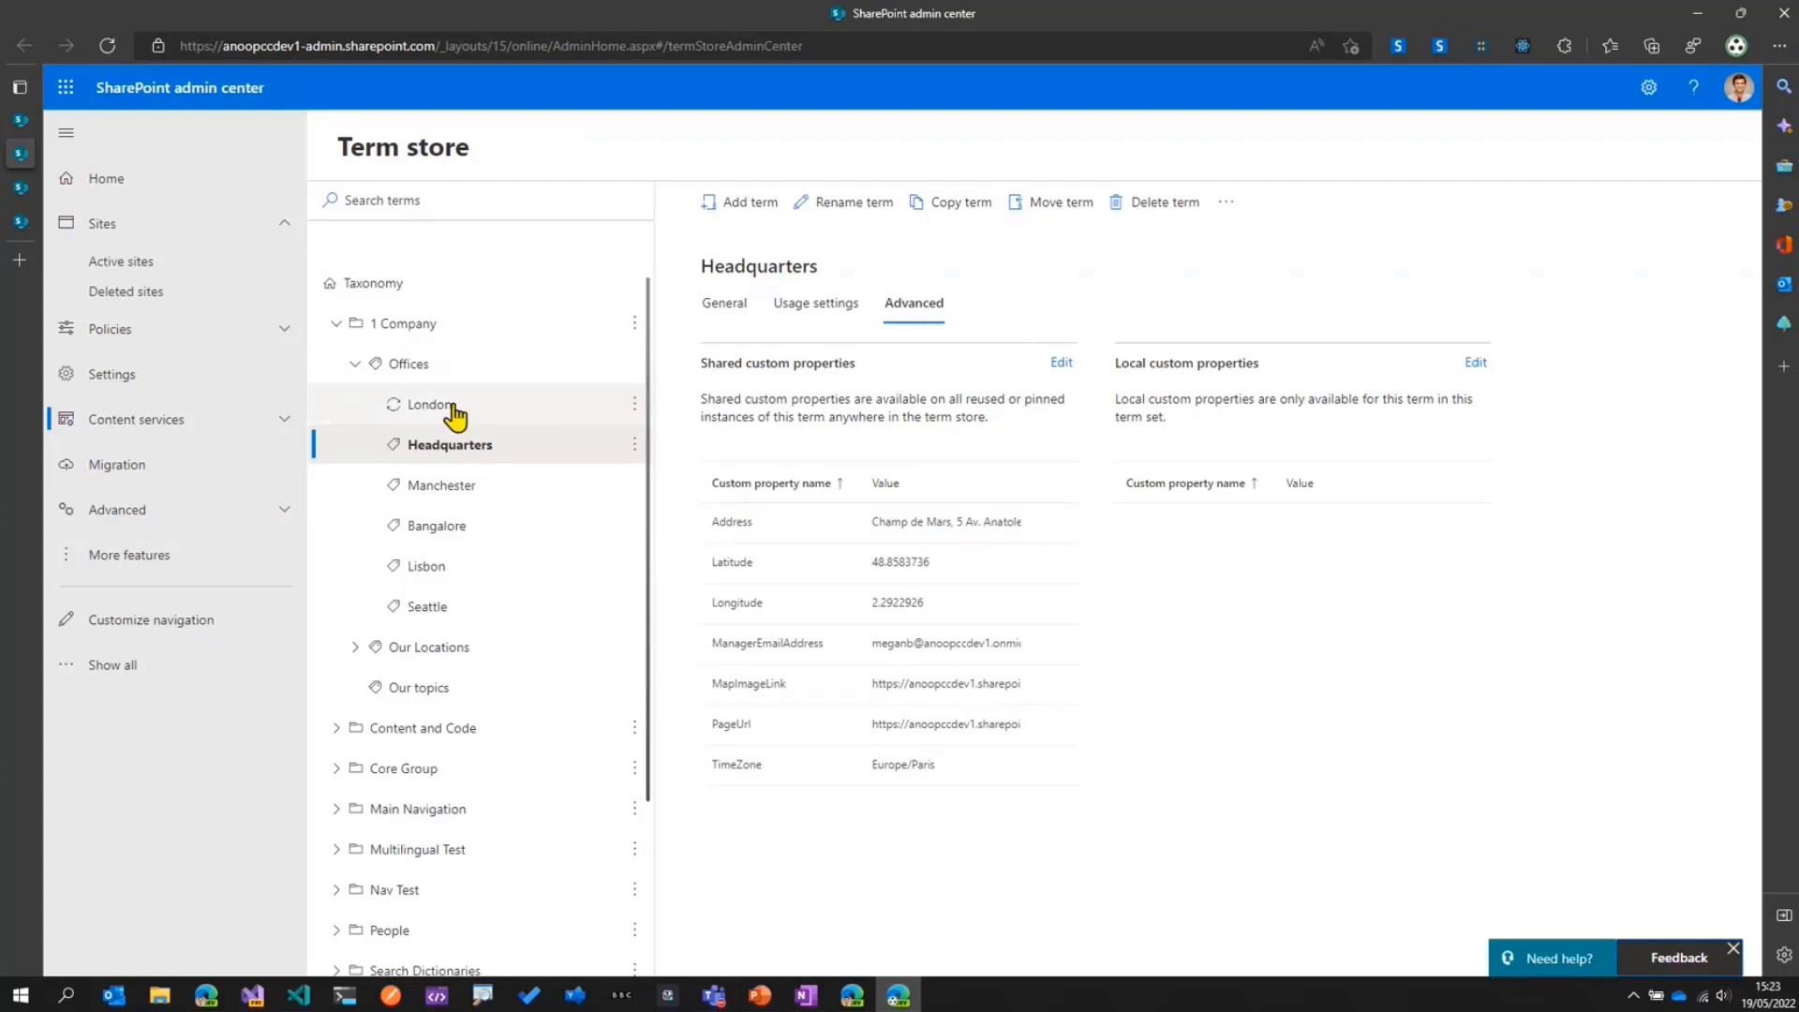
Copy the Offices term set's unique identifier and use it as the term set ID for the card's Taxonomy data source
click(401, 366)
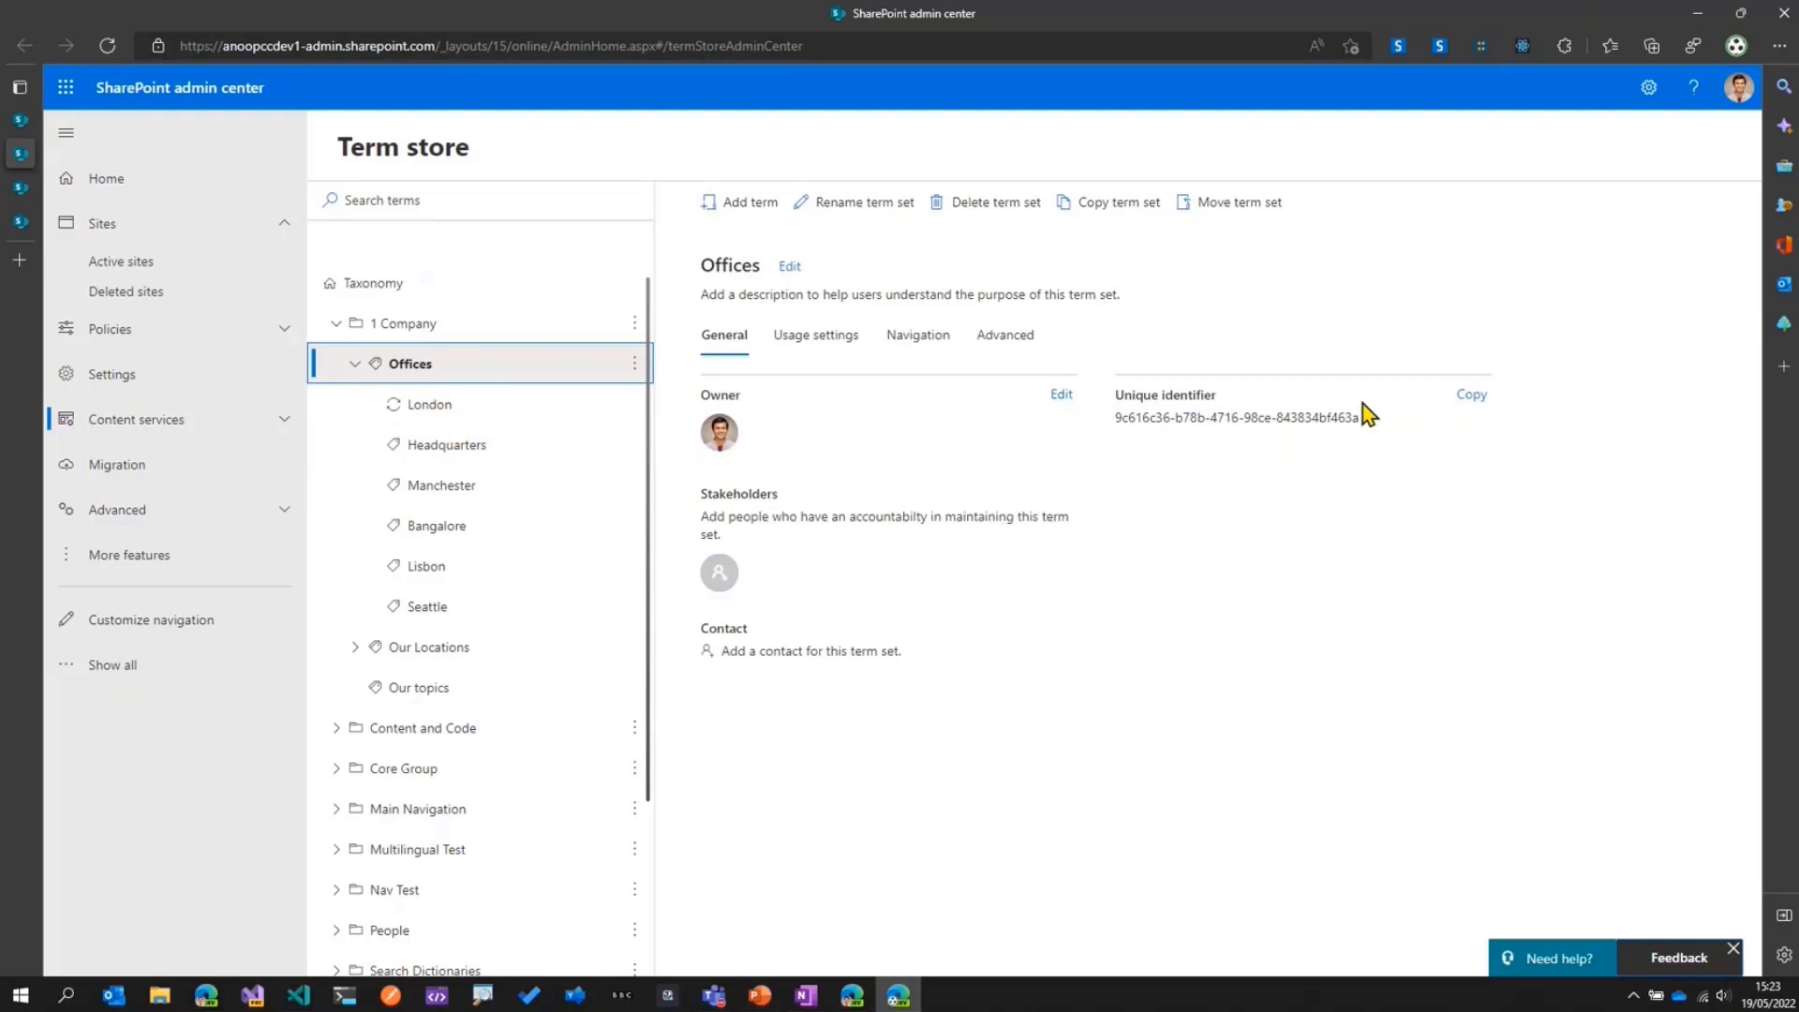
click(1469, 398)
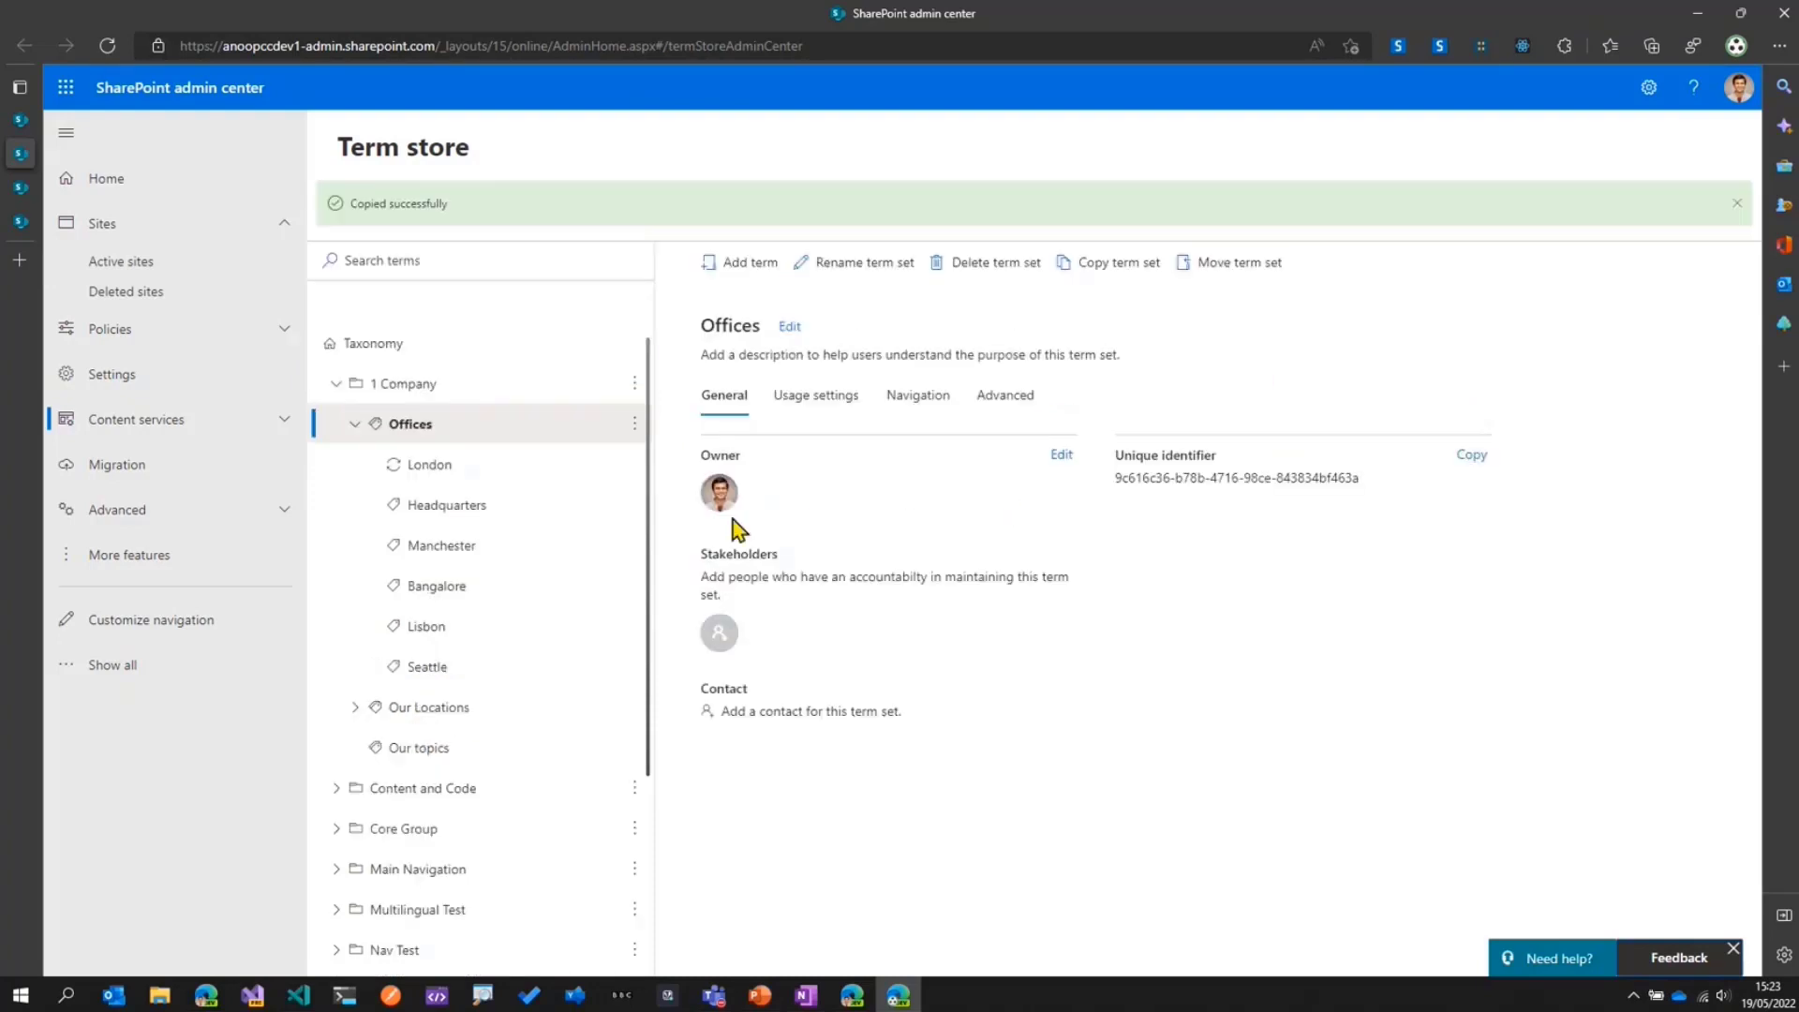
click(19, 120)
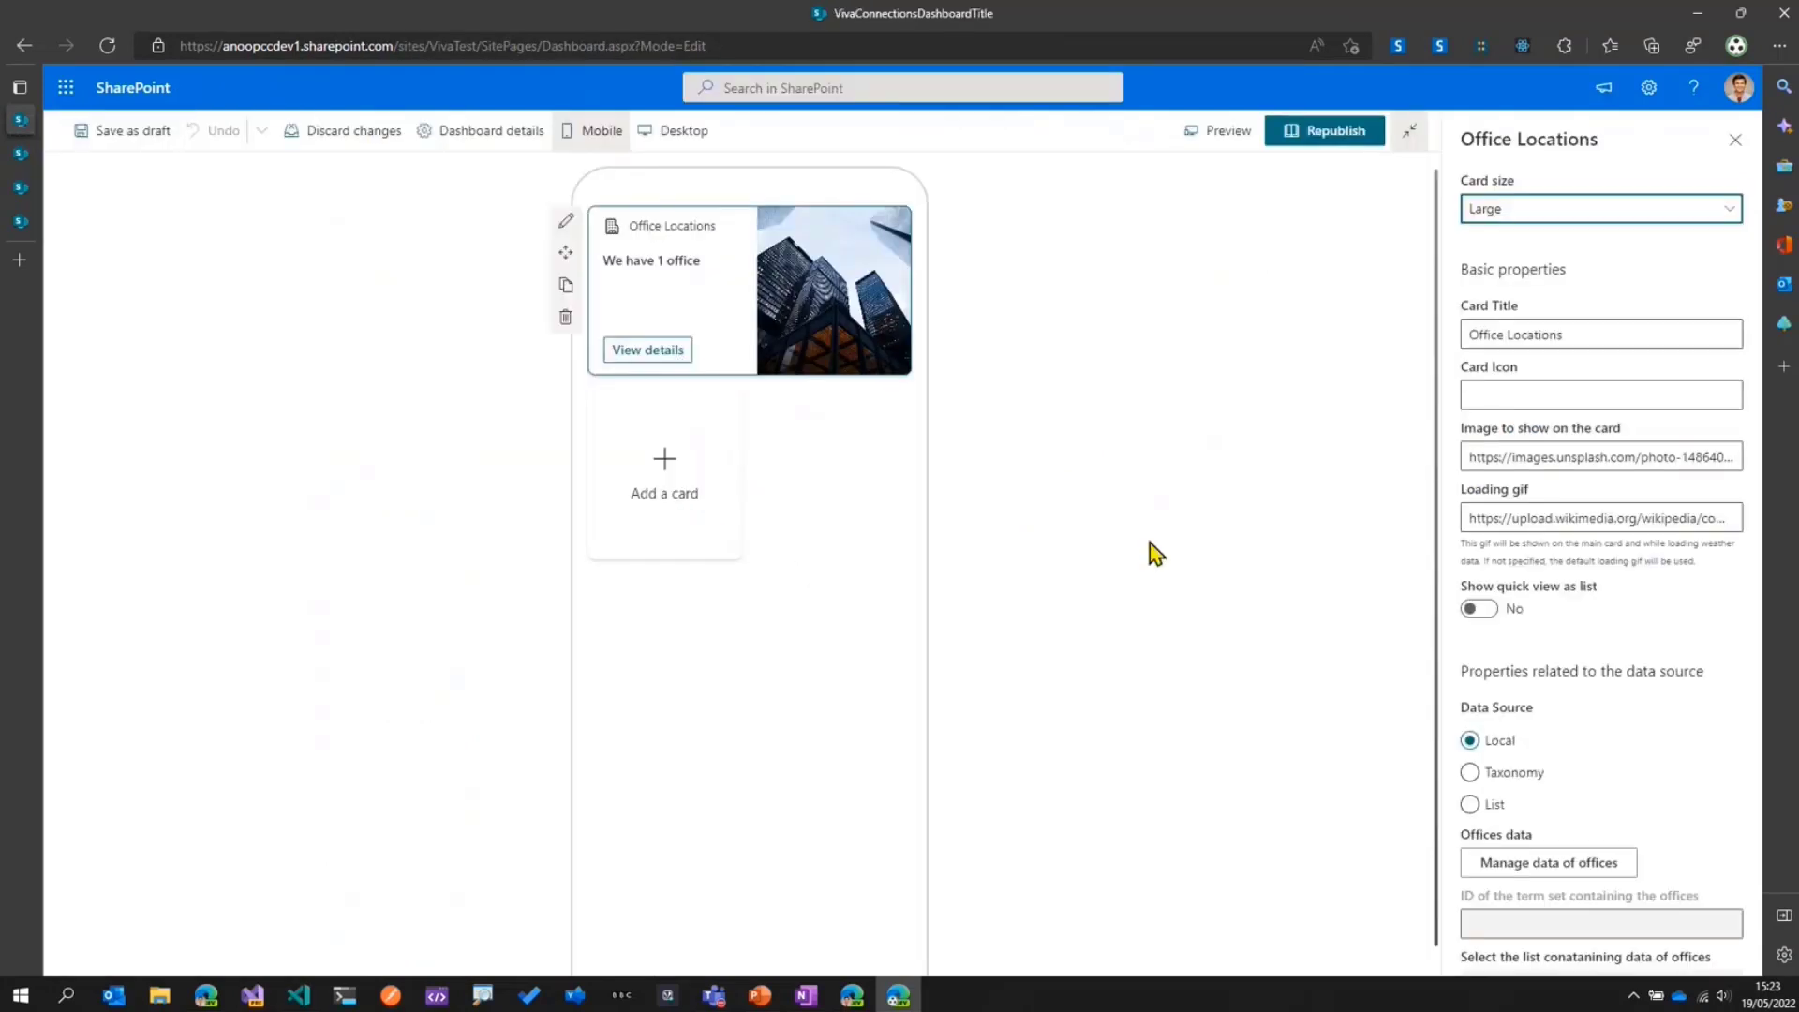
scroll(1537, 734, down, 1)
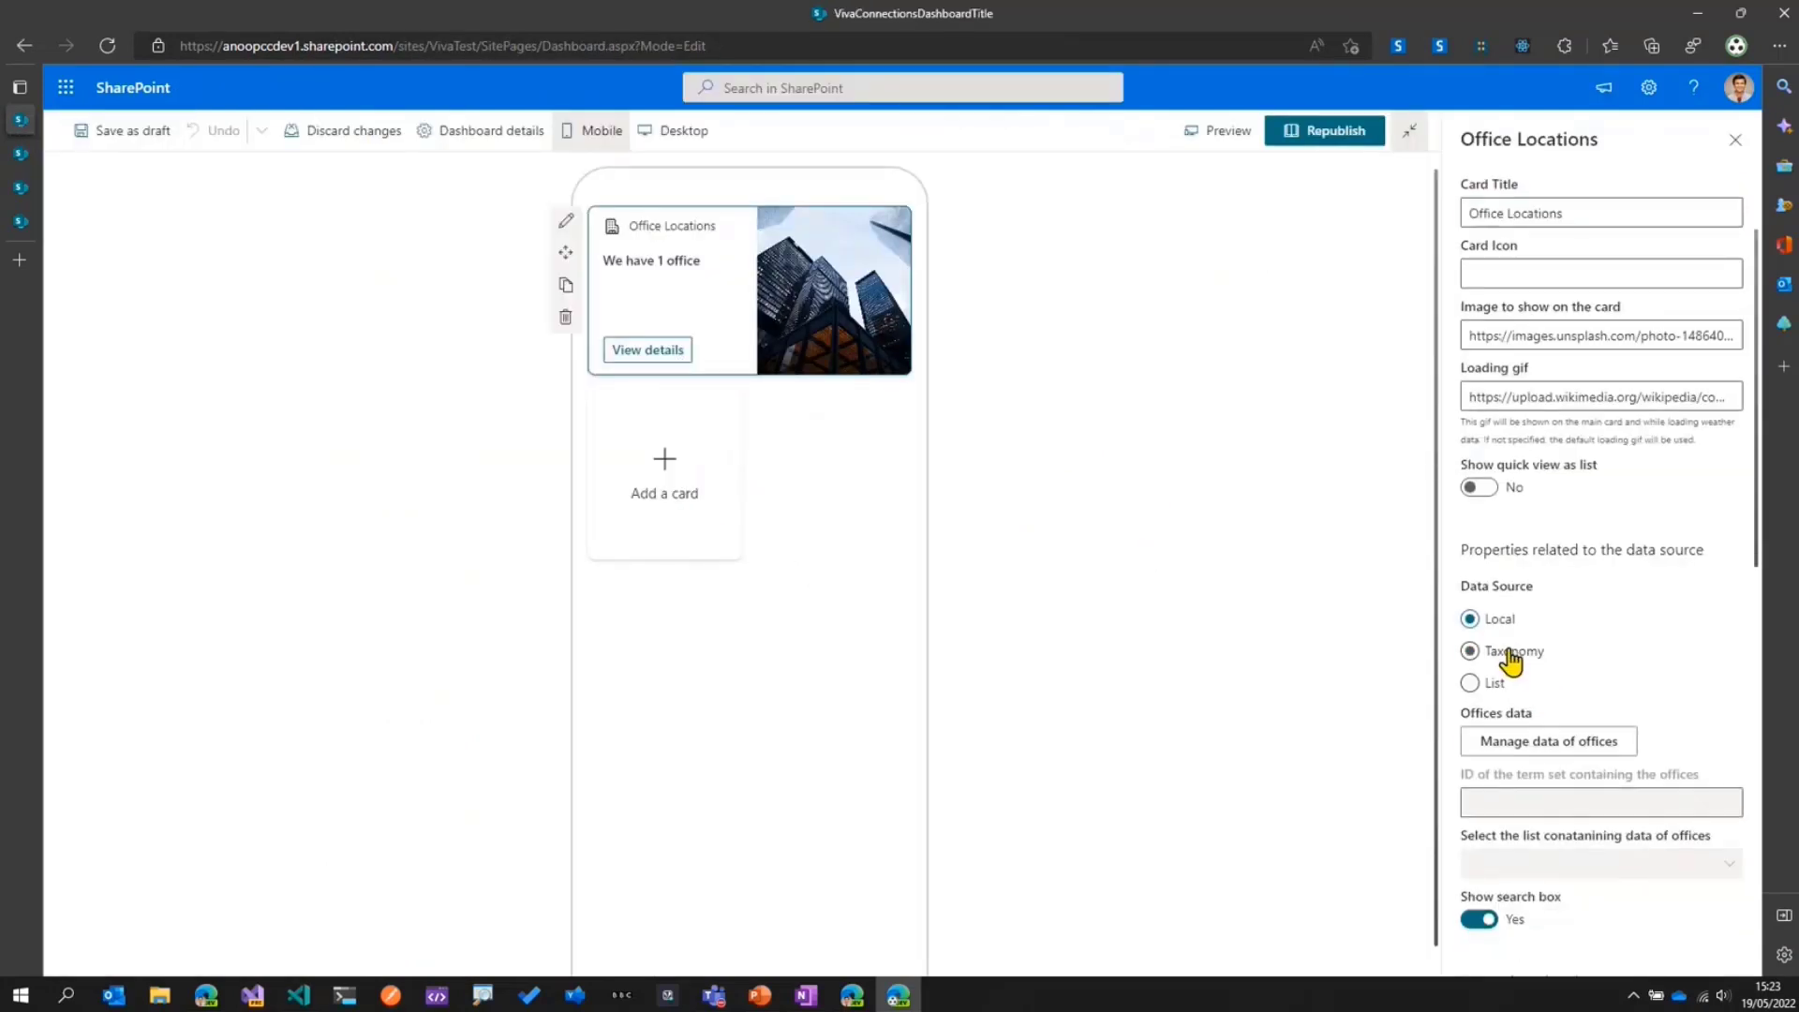
click(1510, 660)
scroll(1527, 682, down, 1)
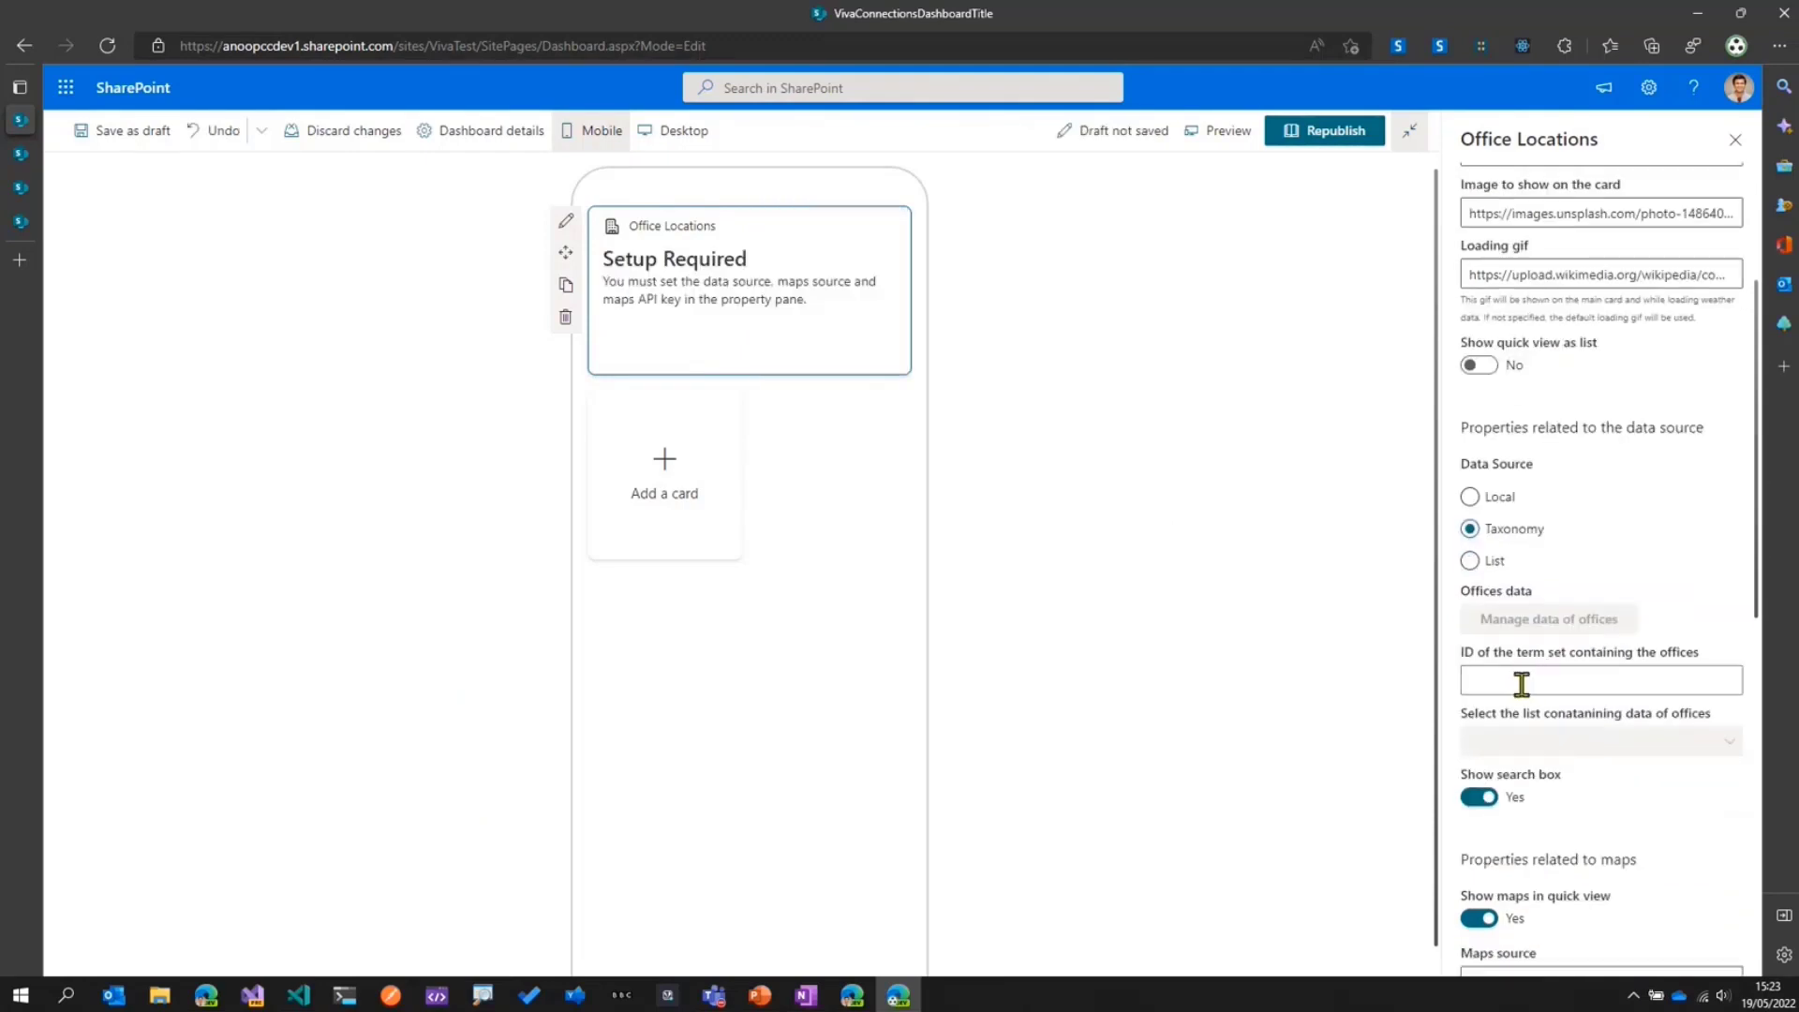
click(1520, 683)
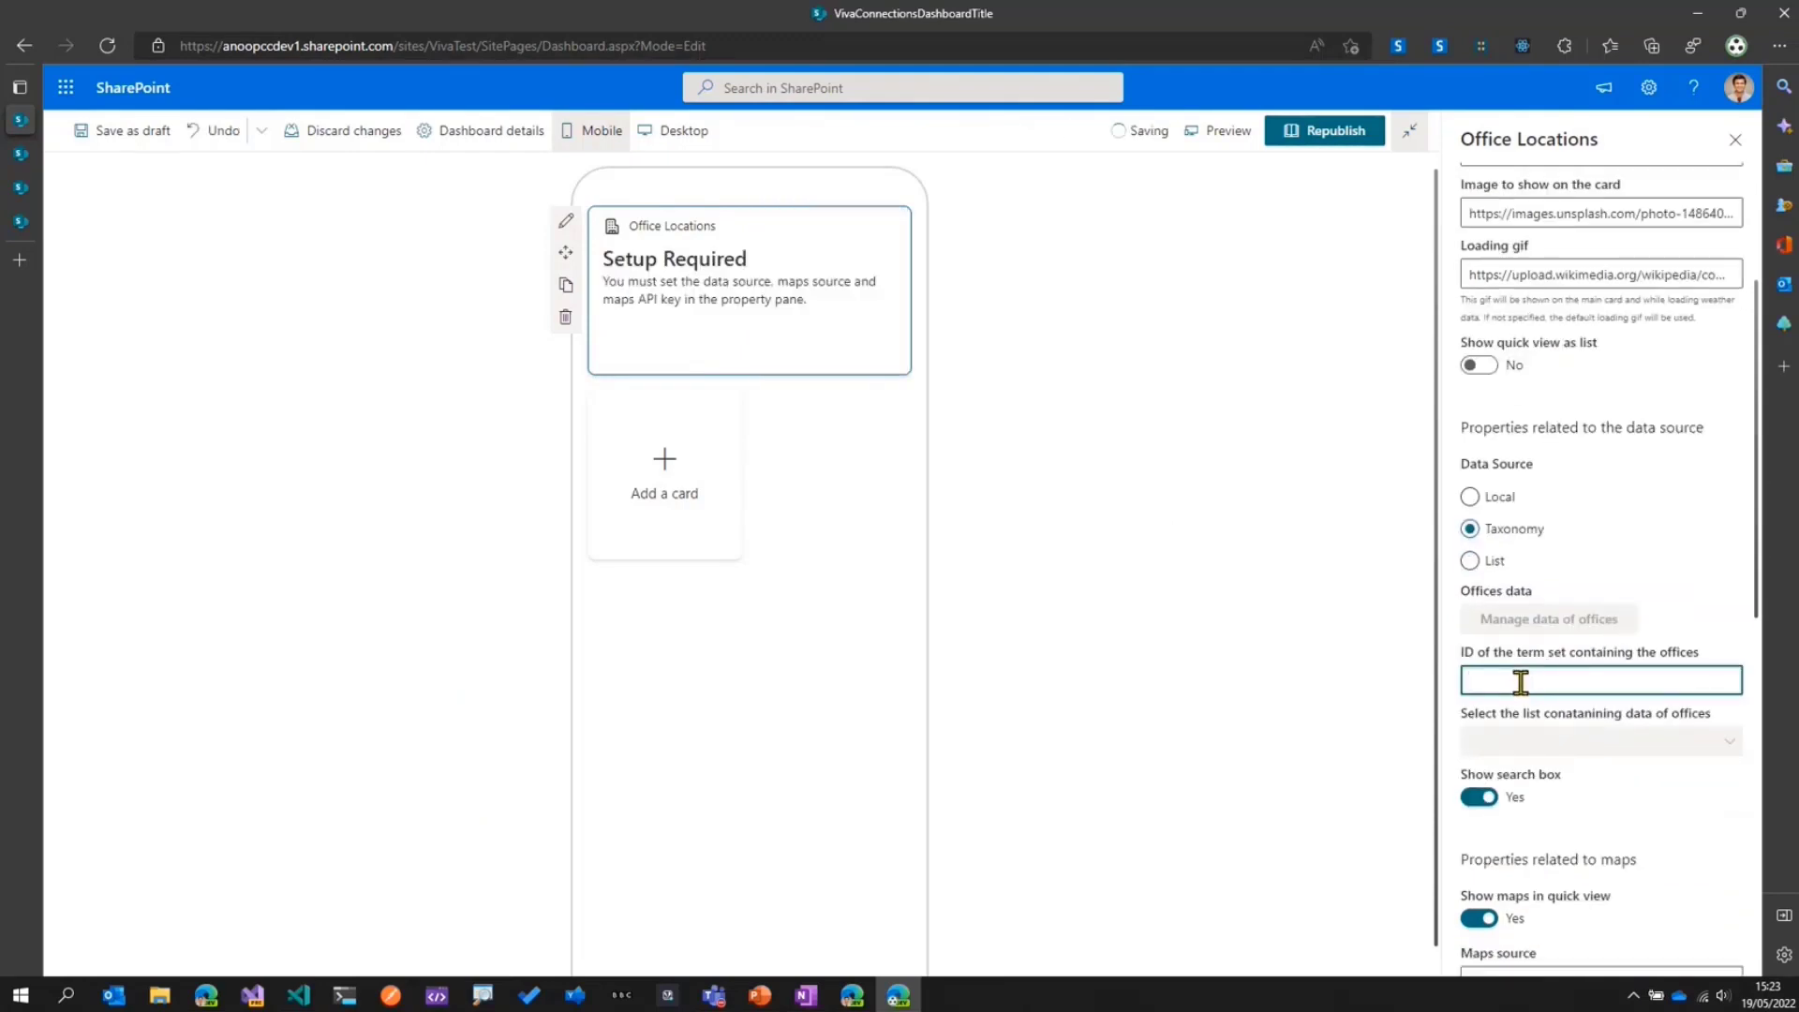
key(ctrl+v)
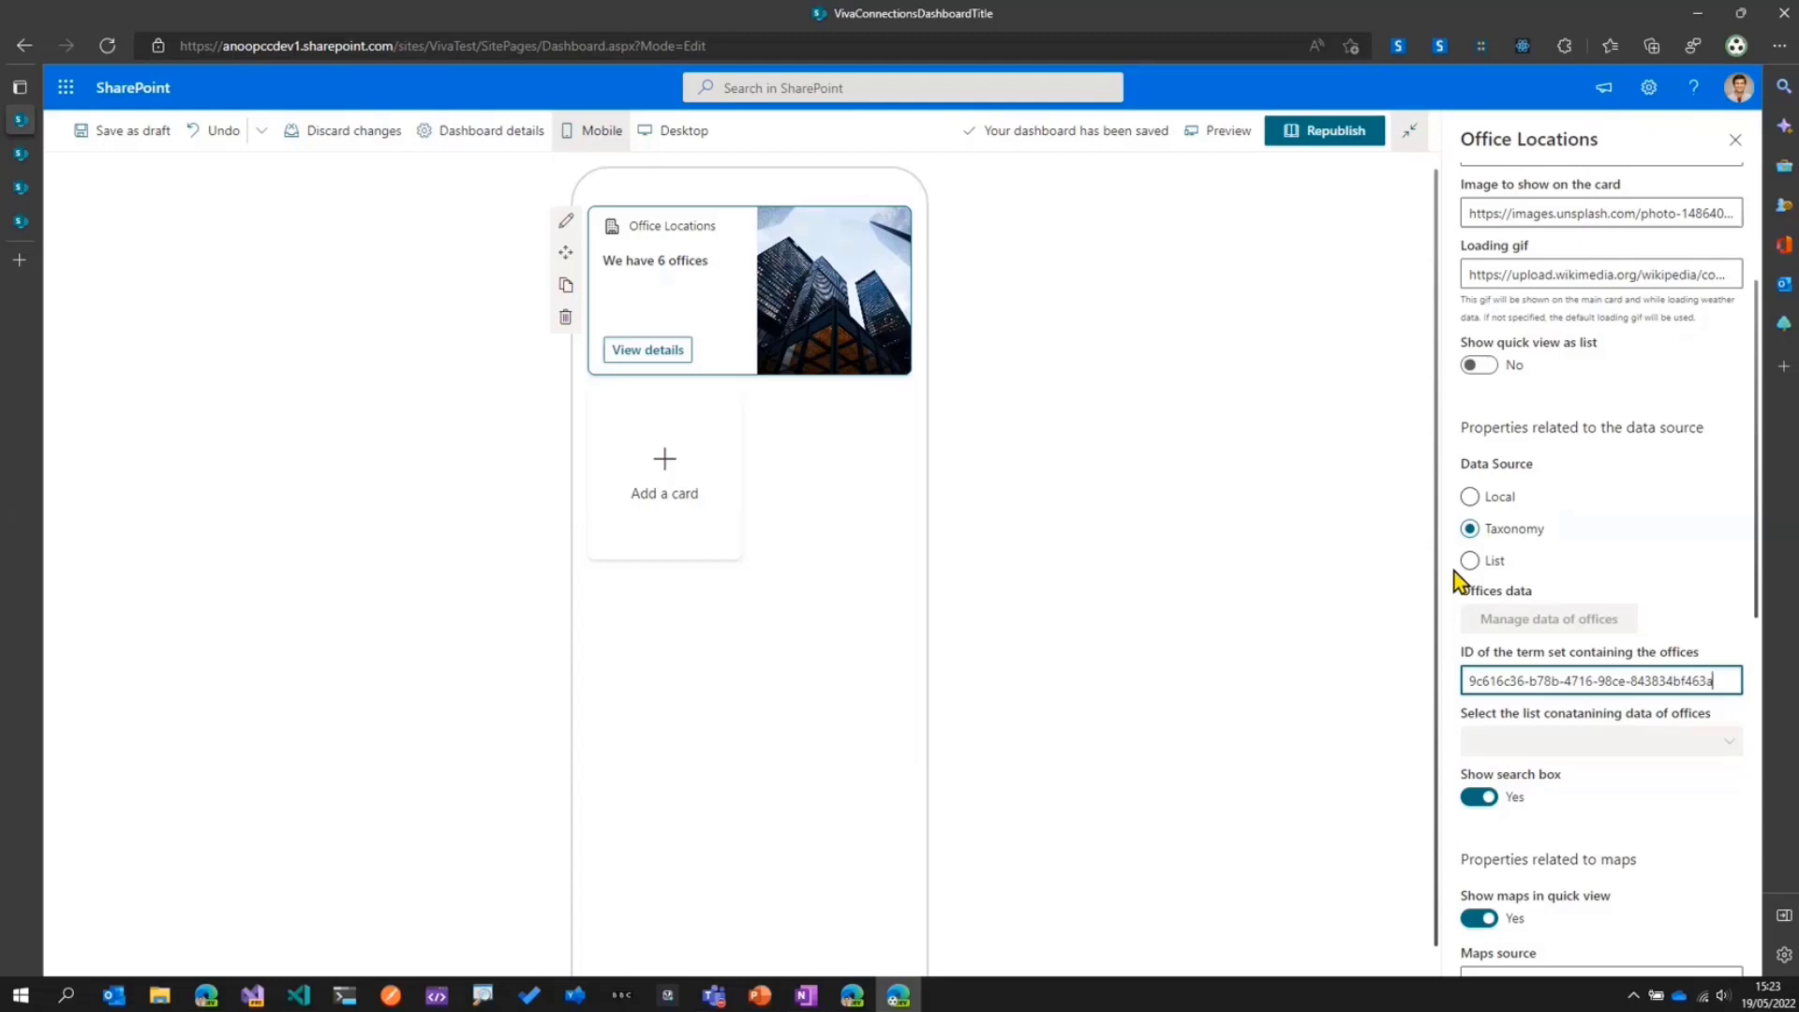
Save the dashboard as a draft and browse the offices from Bangalore to Lisbon in the card's quick view
click(136, 138)
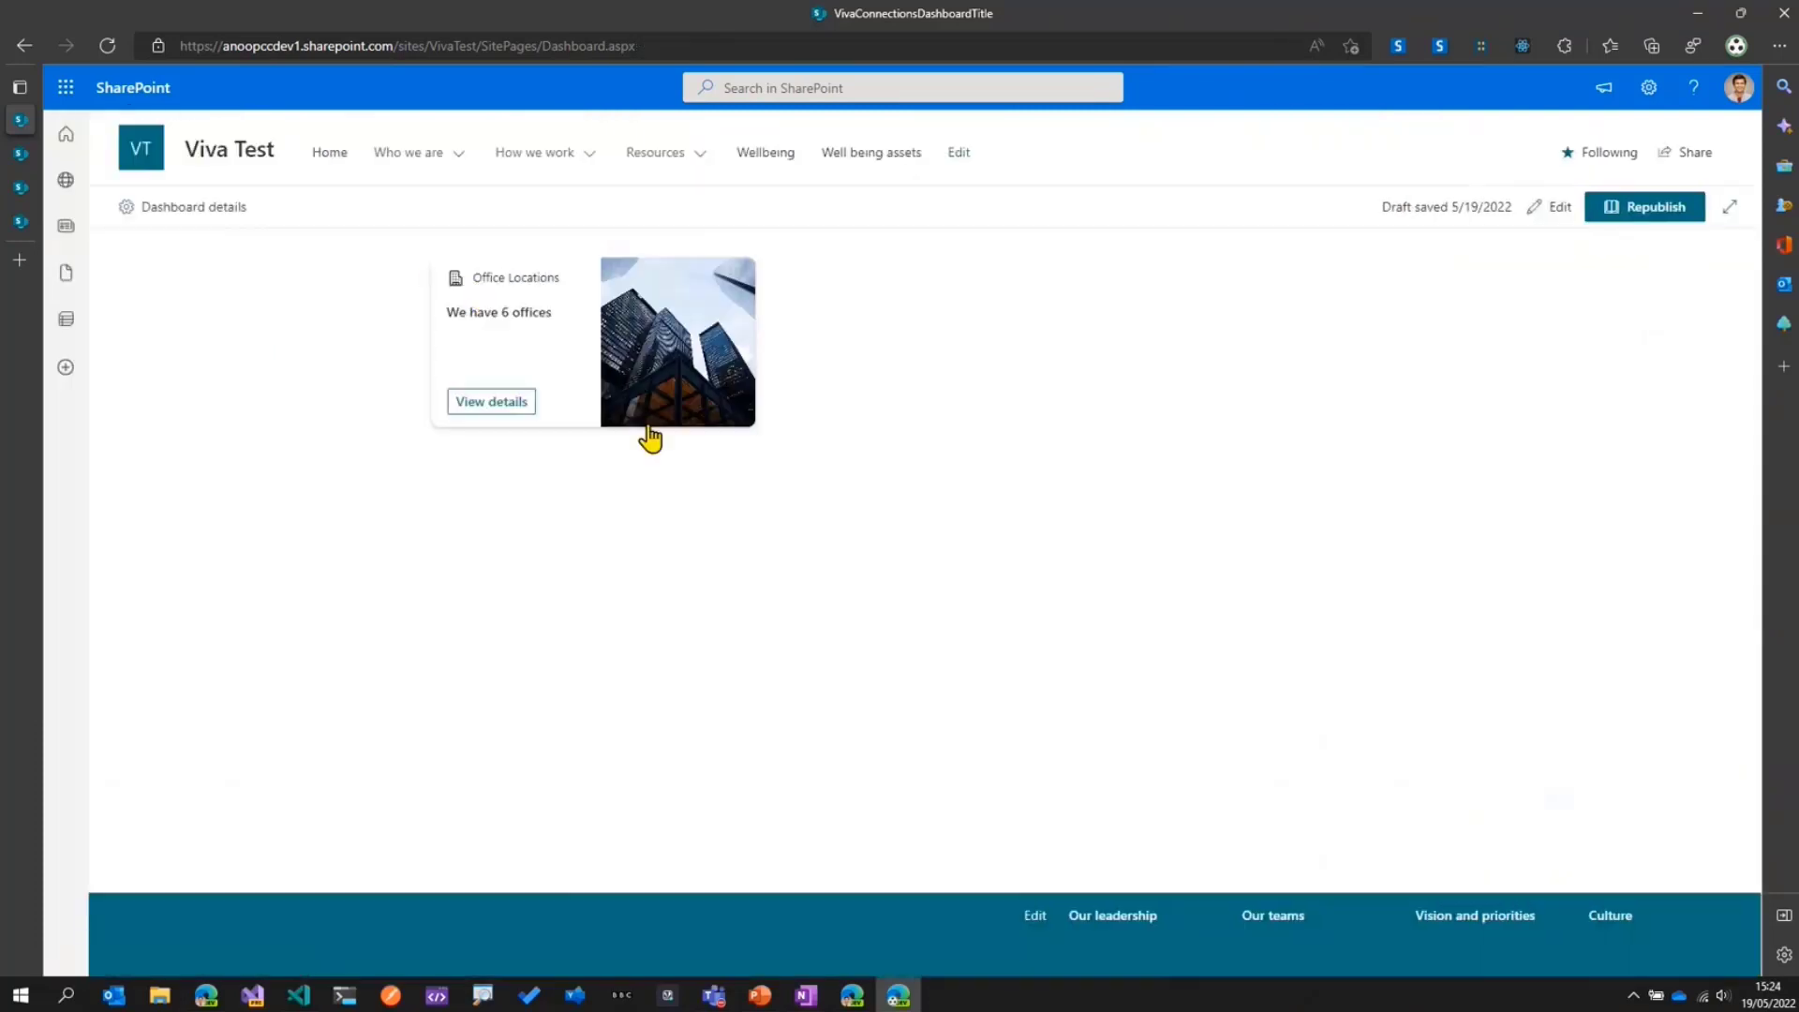
click(518, 408)
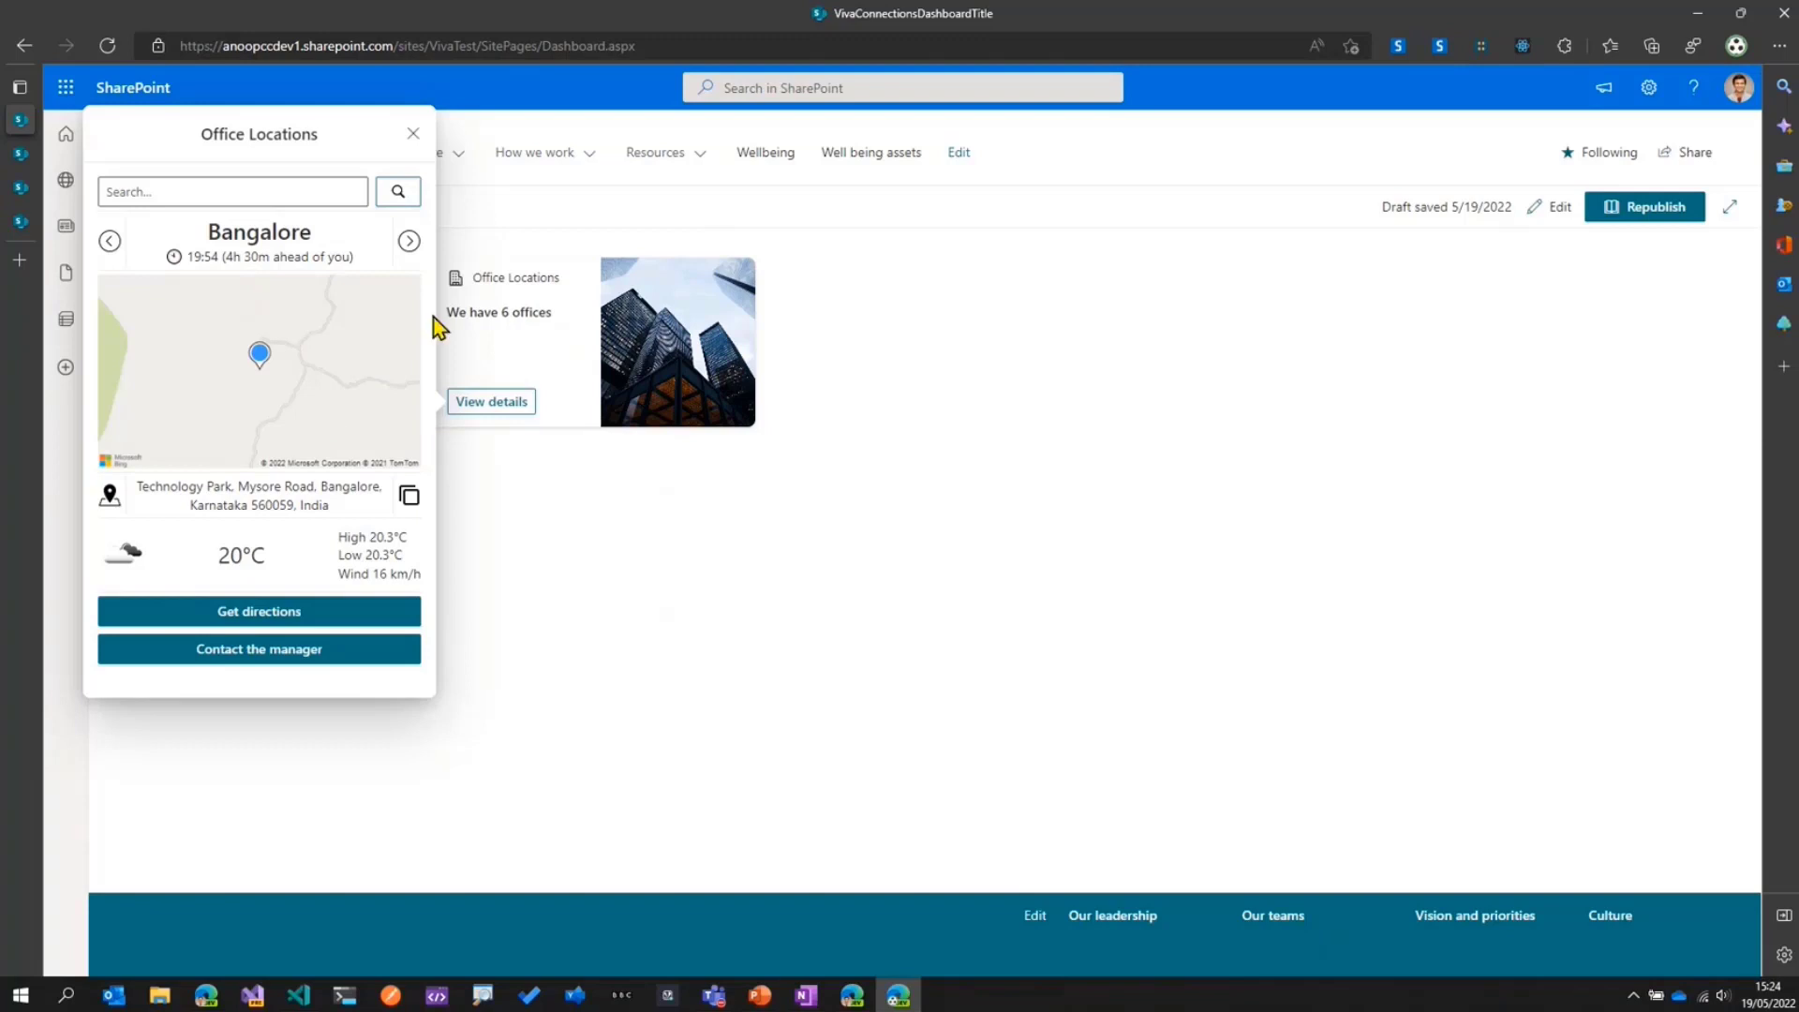
click(409, 241)
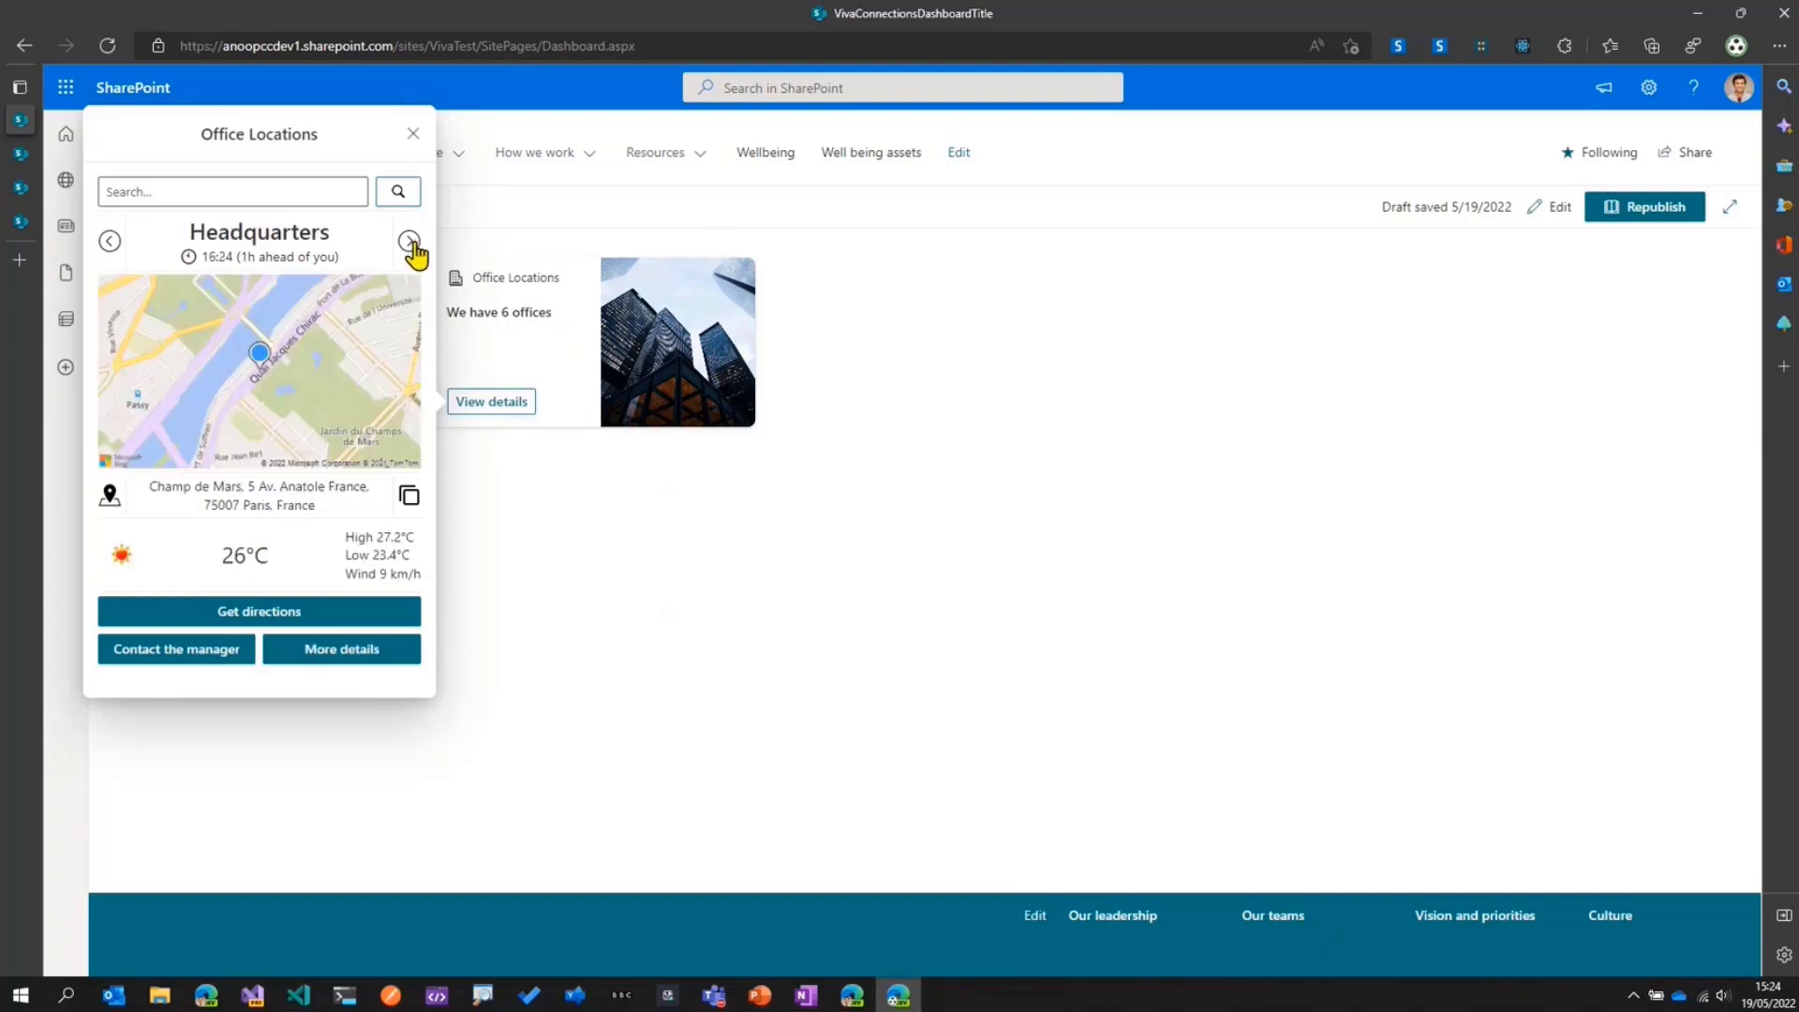
click(410, 243)
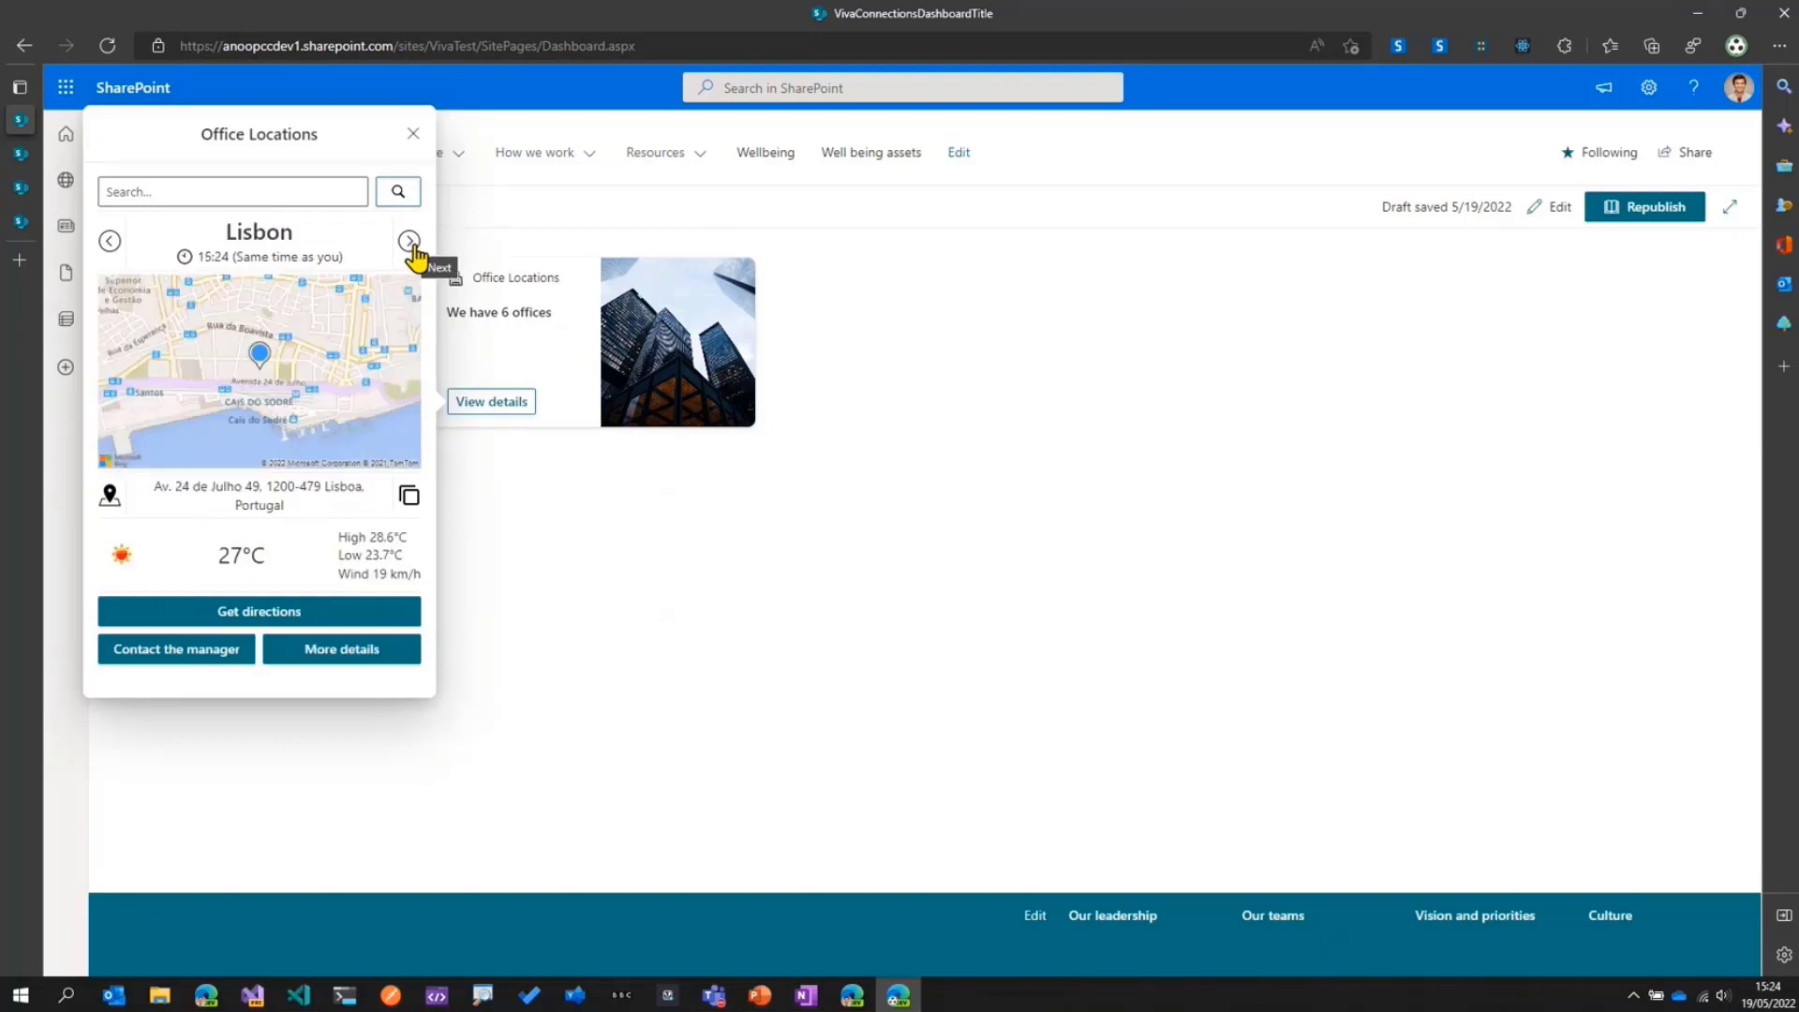
Browse the remaining offices in the quick view from Lisbon through London and Seattle, returning to Bangalore
click(409, 242)
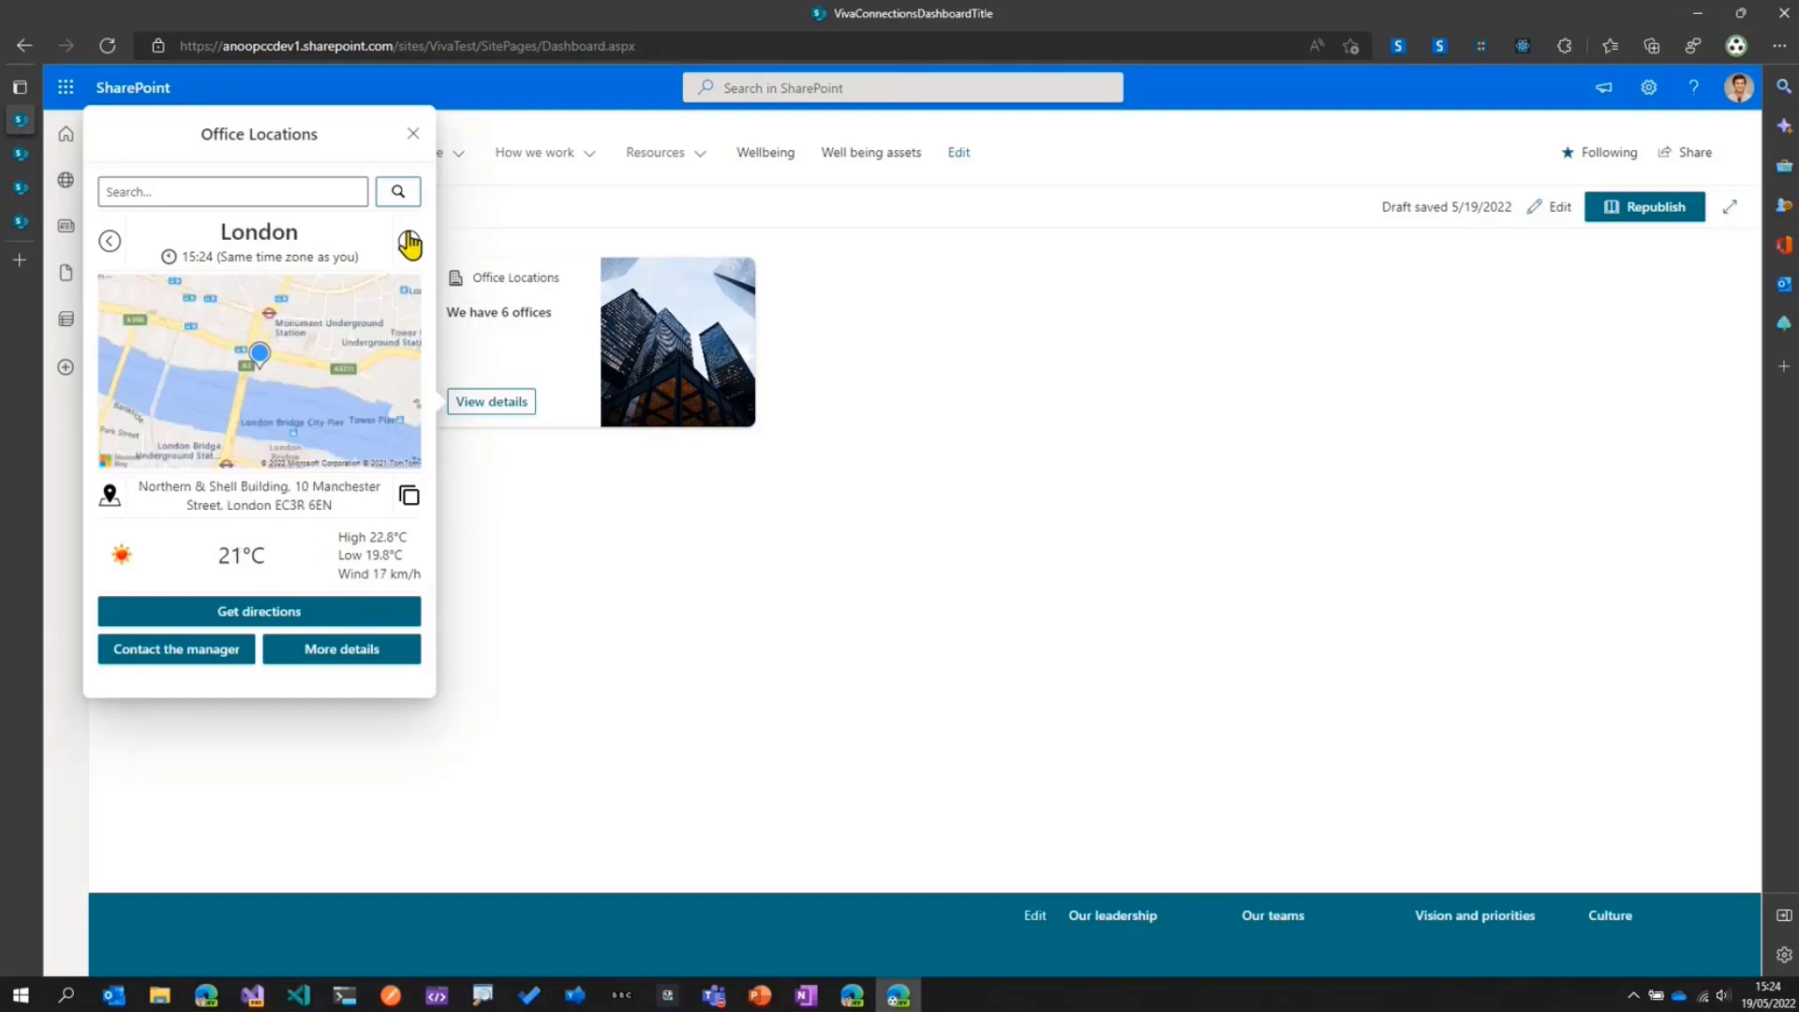
click(408, 241)
click(410, 241)
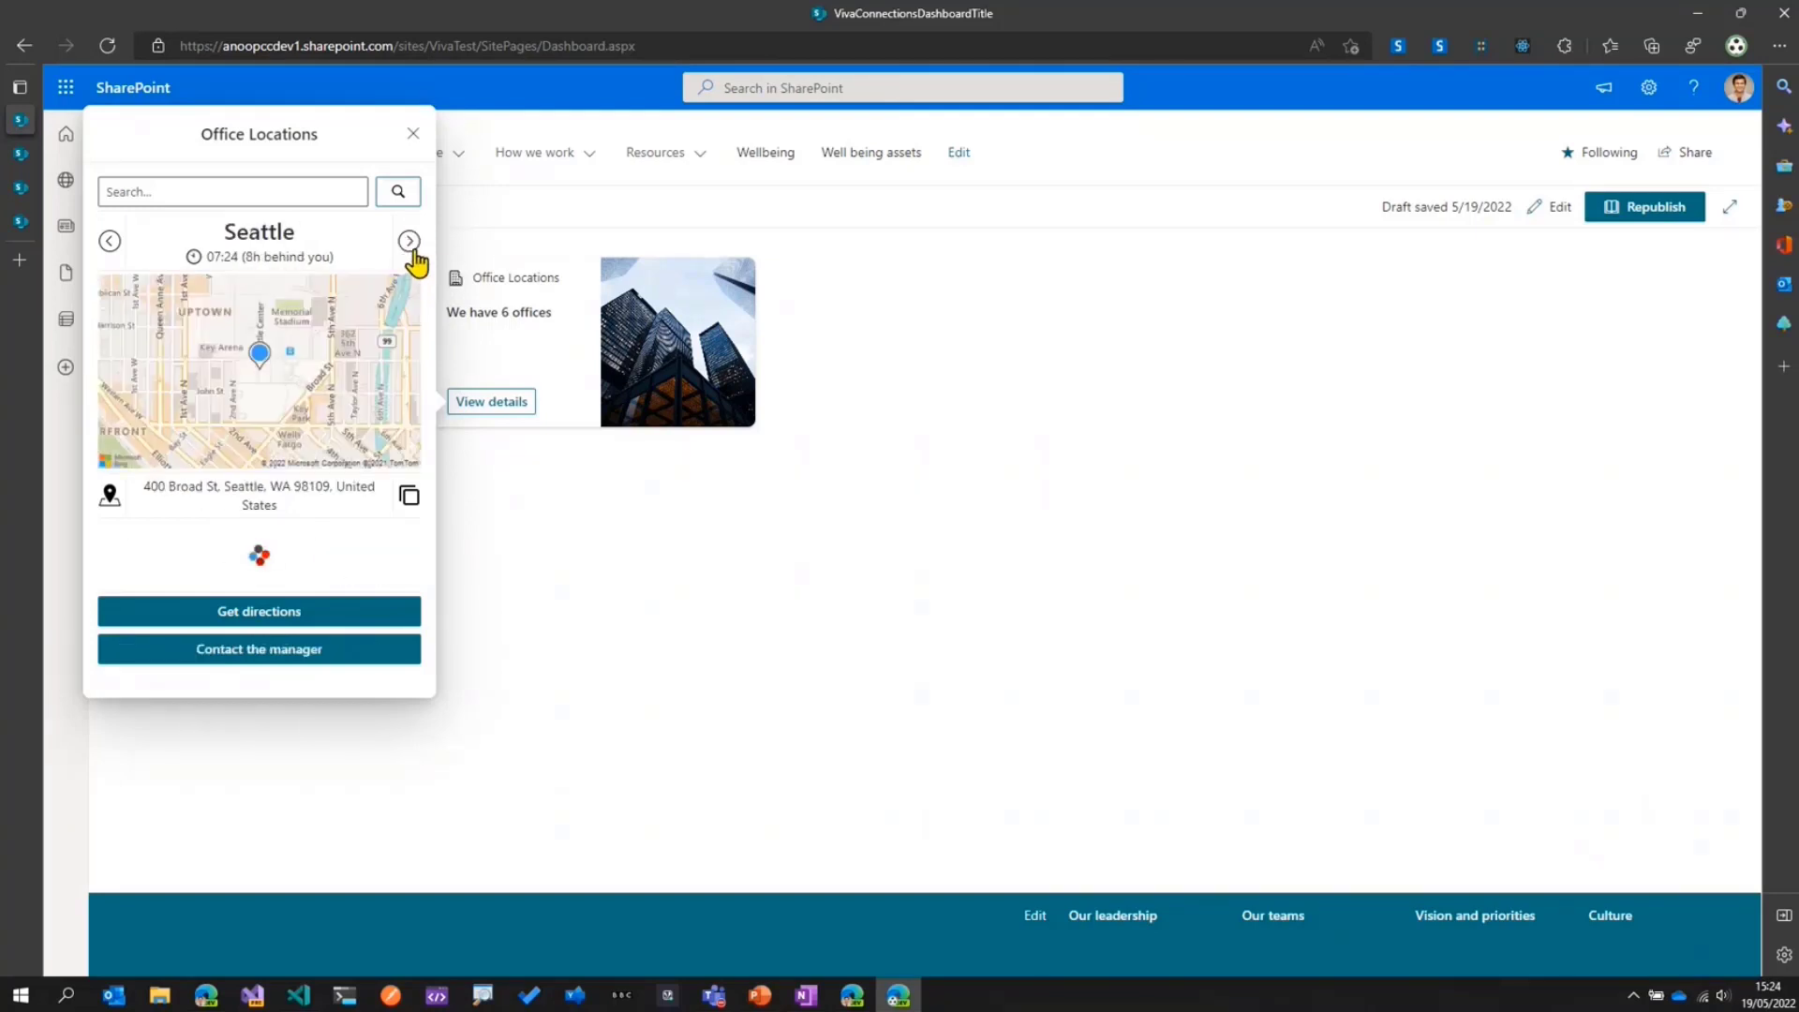
click(409, 242)
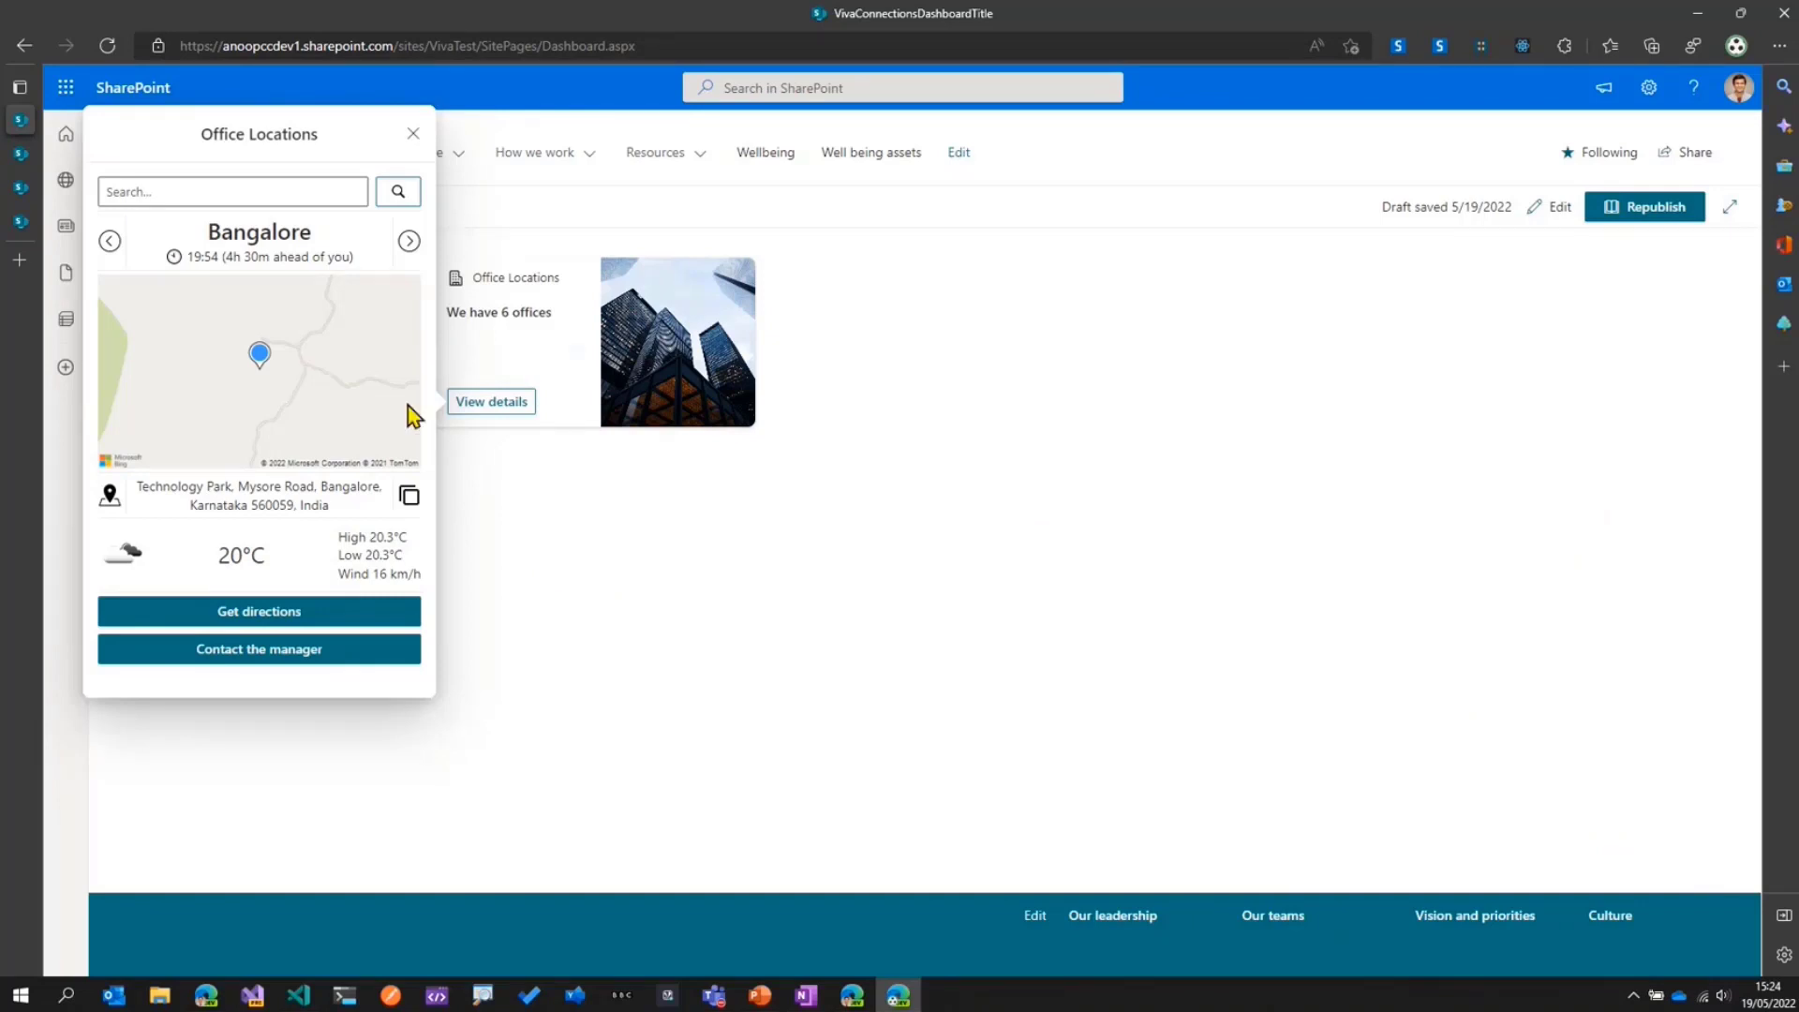
Search the offices for "settle", mark the search term and matched office with temporary arrows, and close the quick view
click(284, 197)
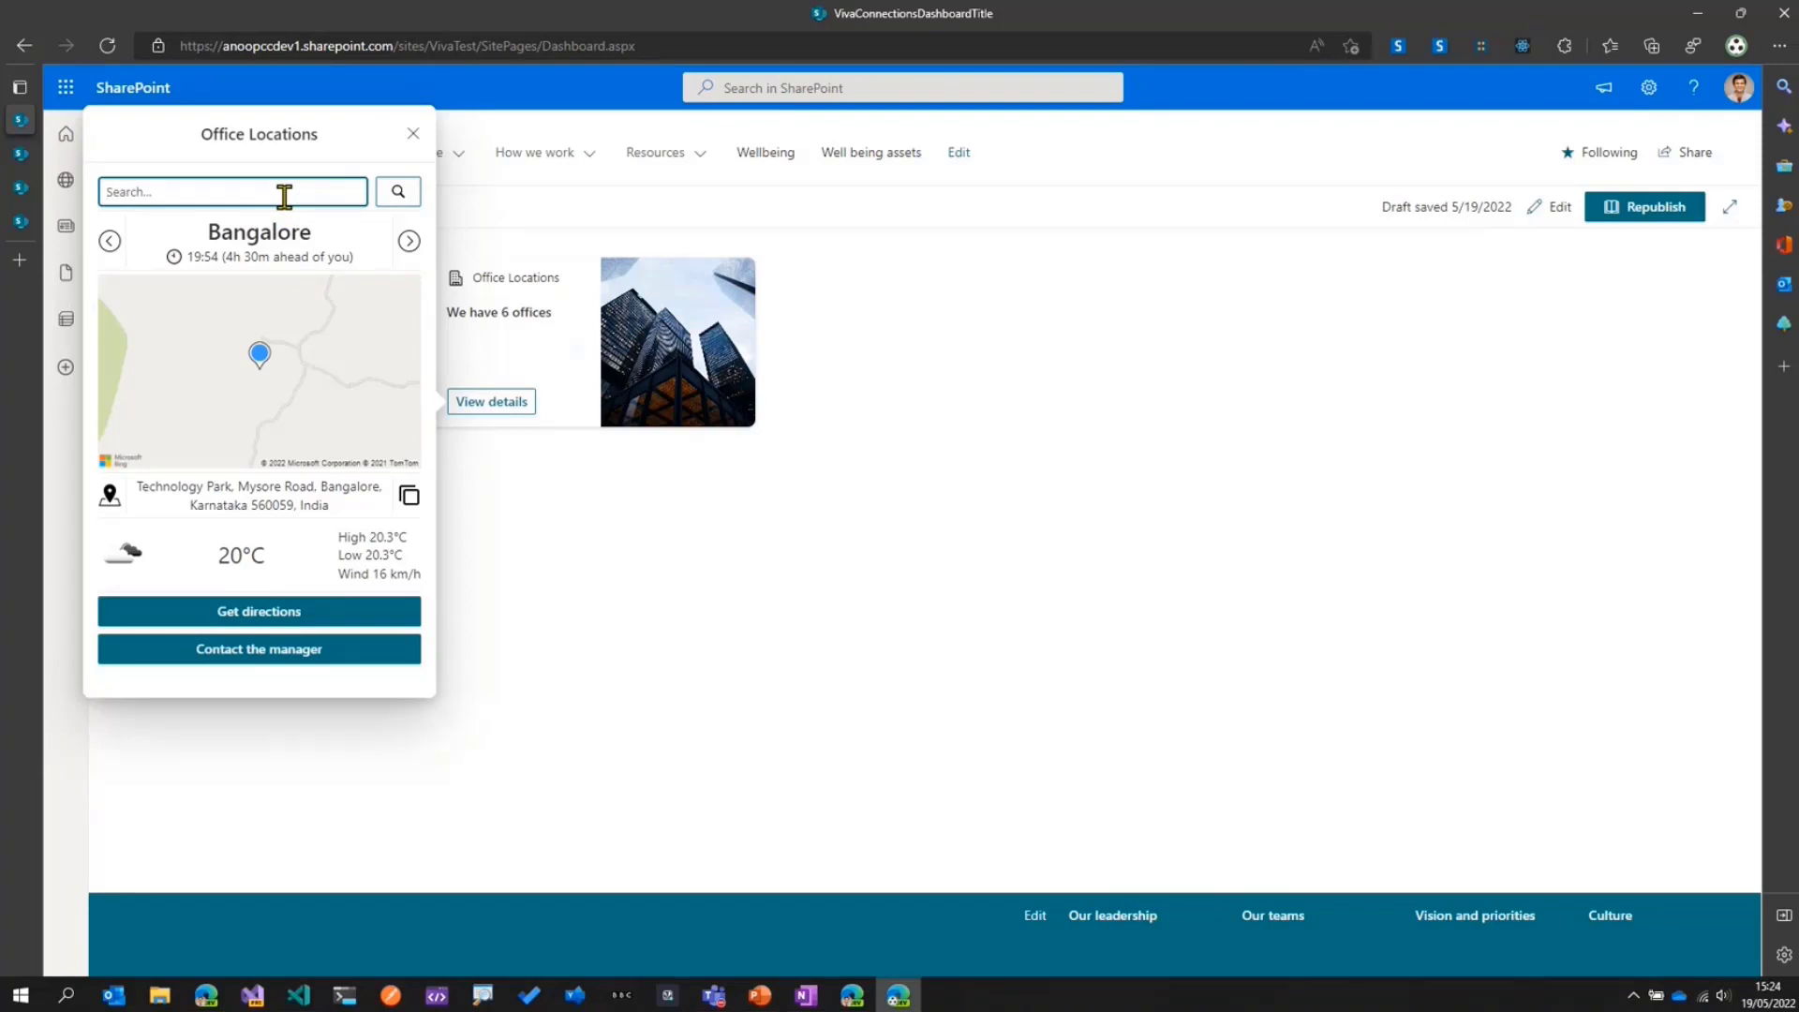
text(settle)
click(399, 194)
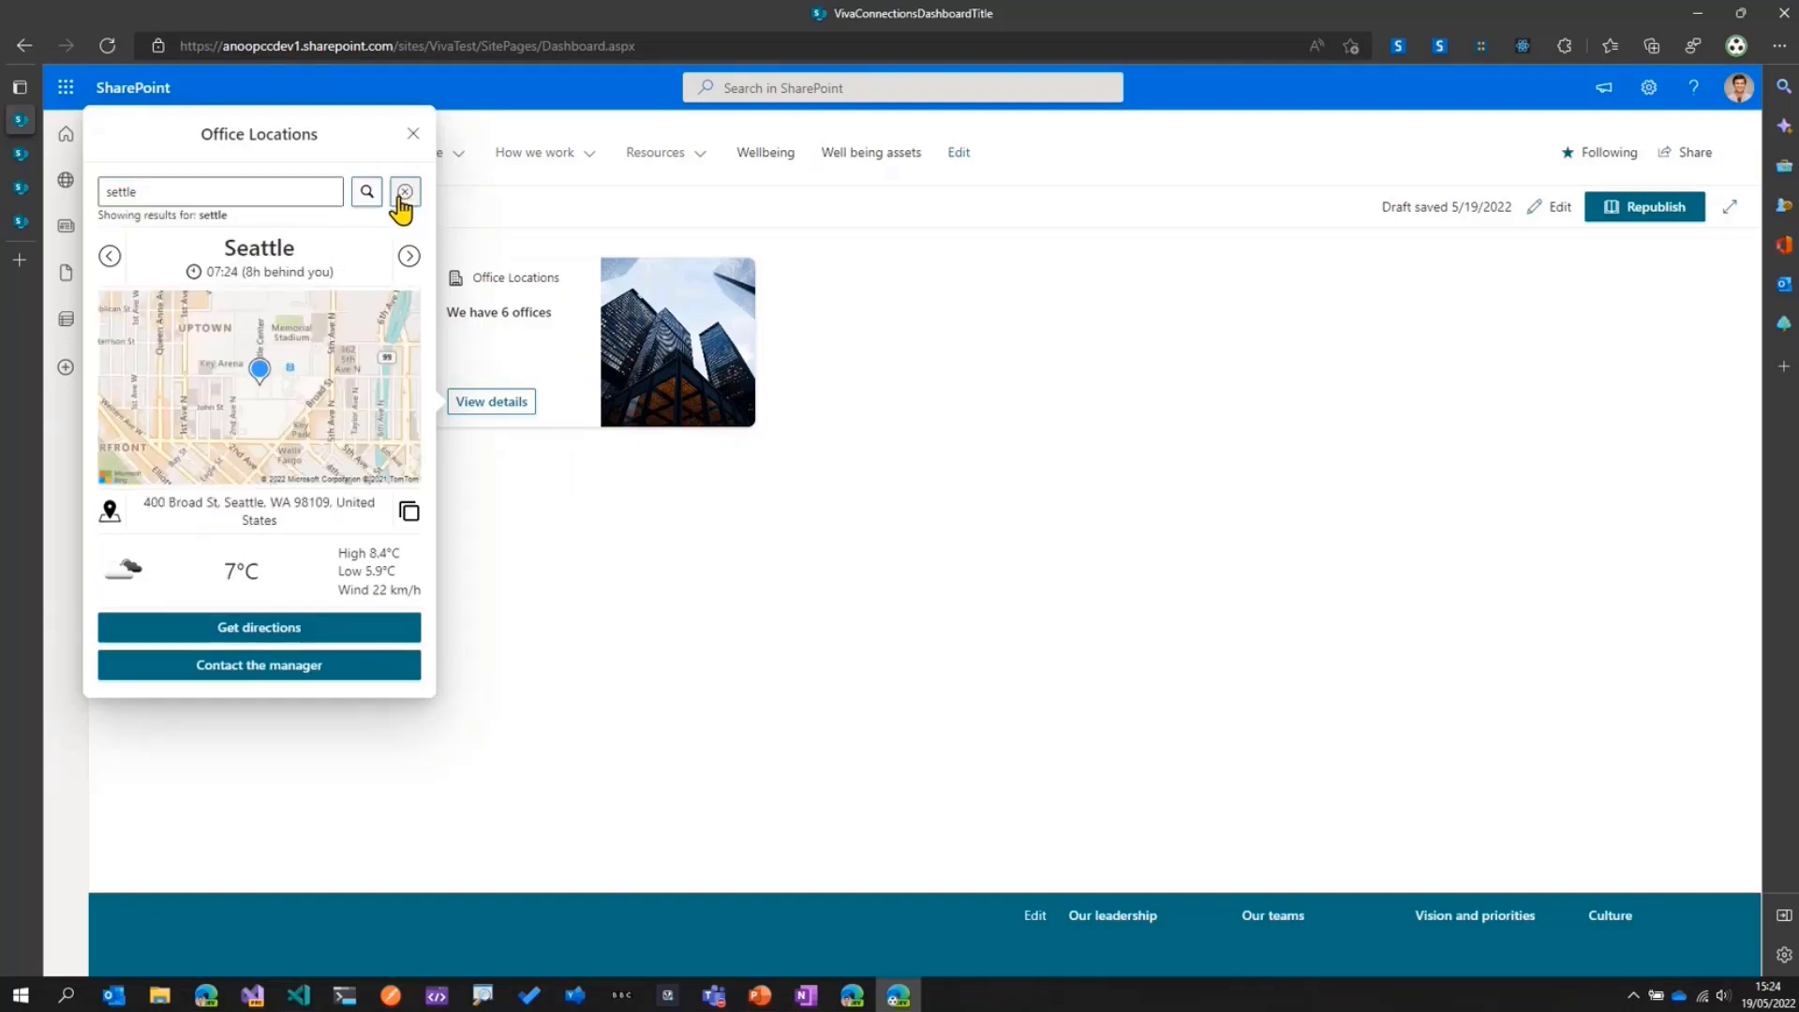
key(ctrl+2)
drag(152, 196, 208, 156)
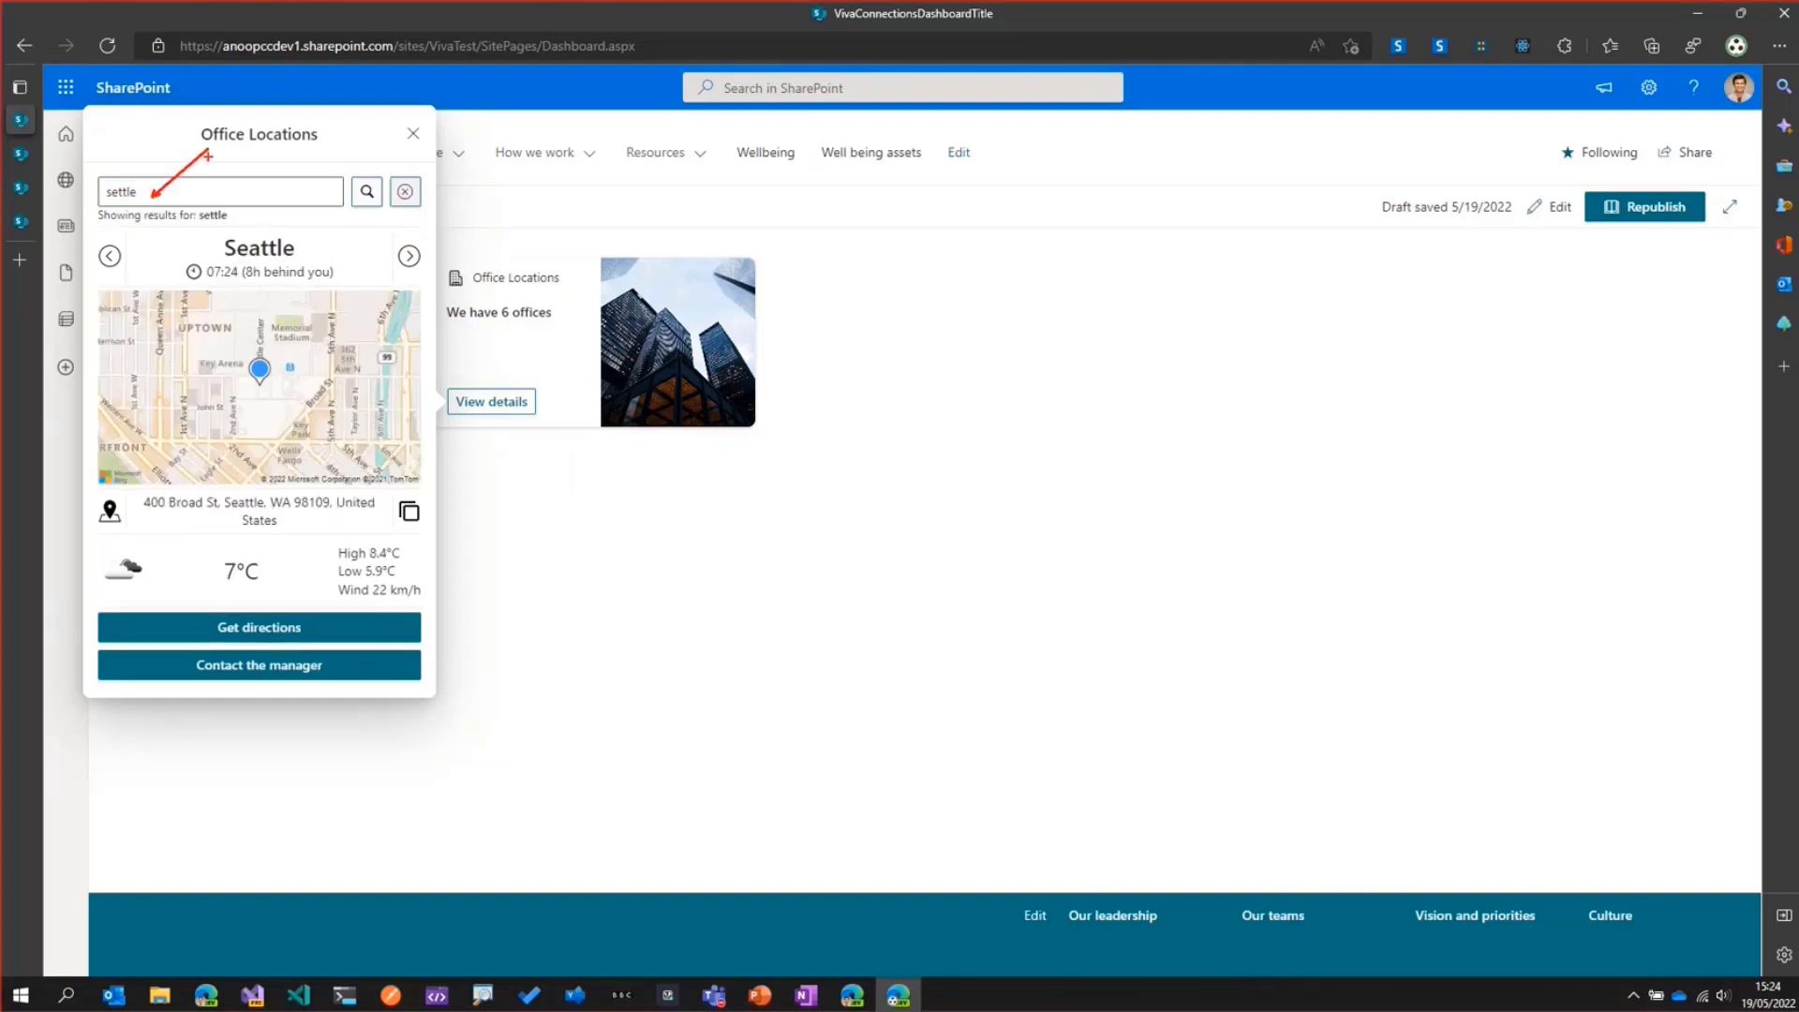
drag(296, 246, 338, 228)
key(Escape)
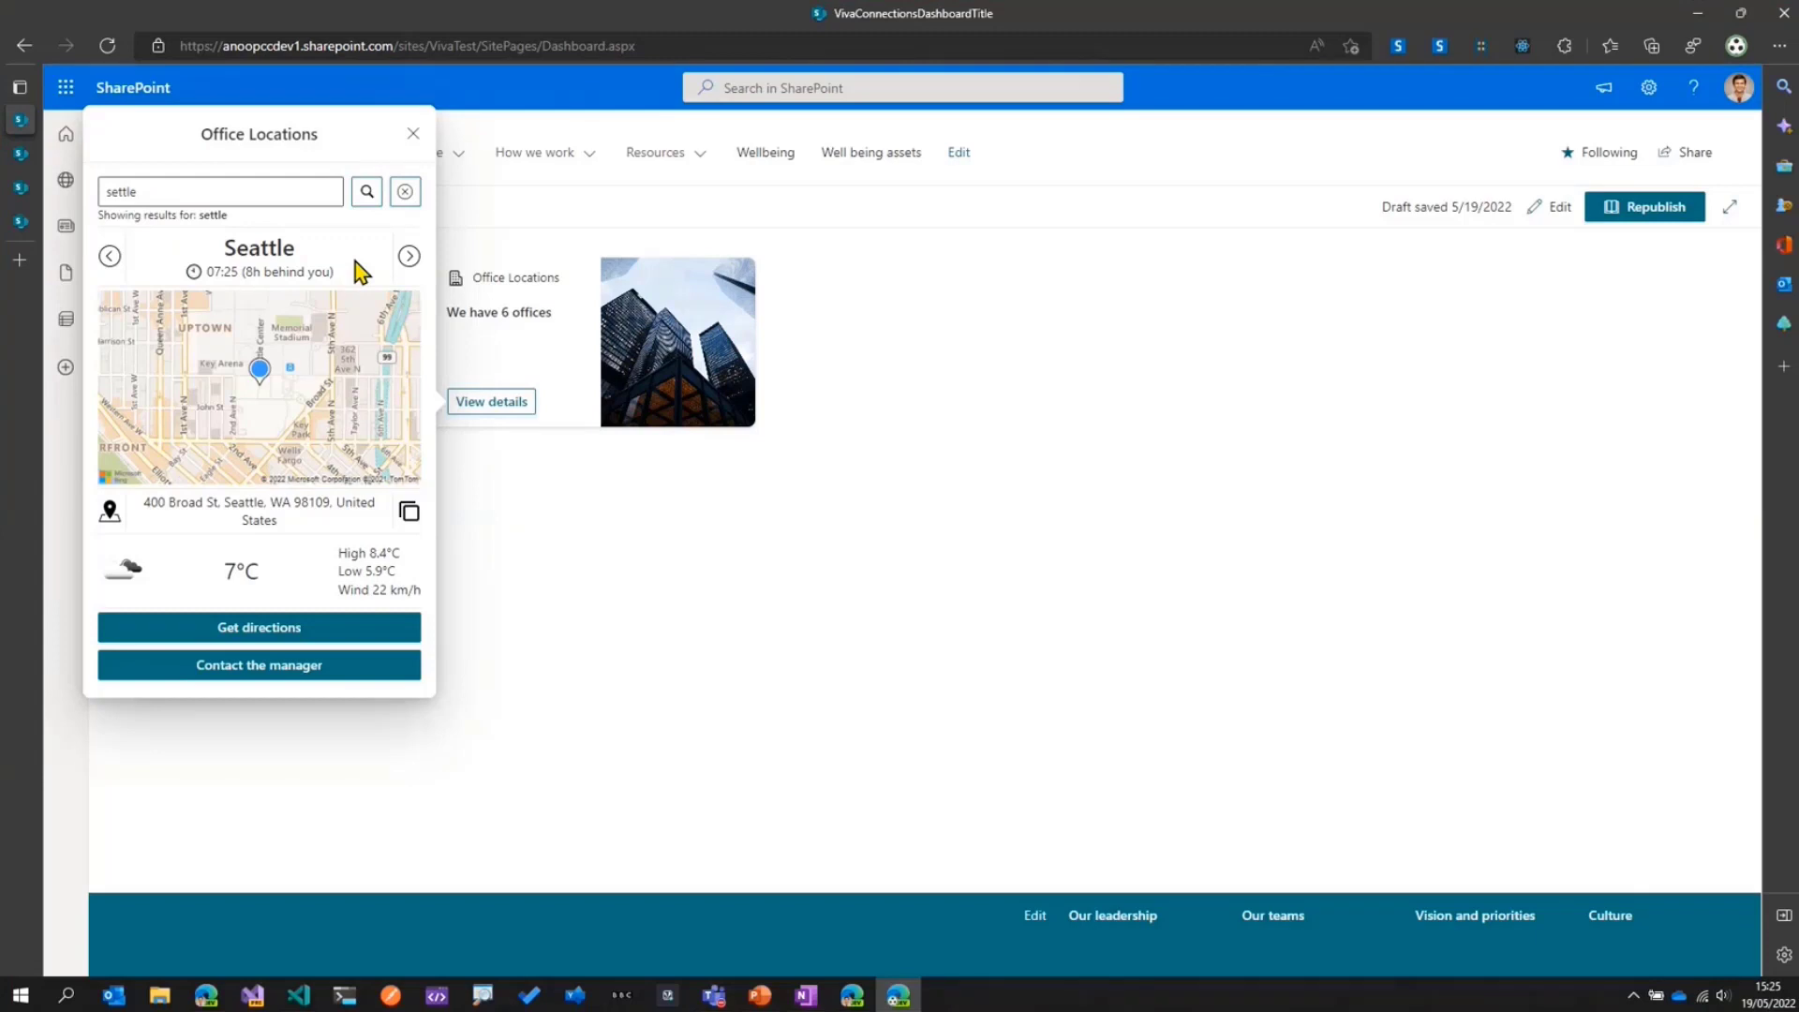
click(578, 506)
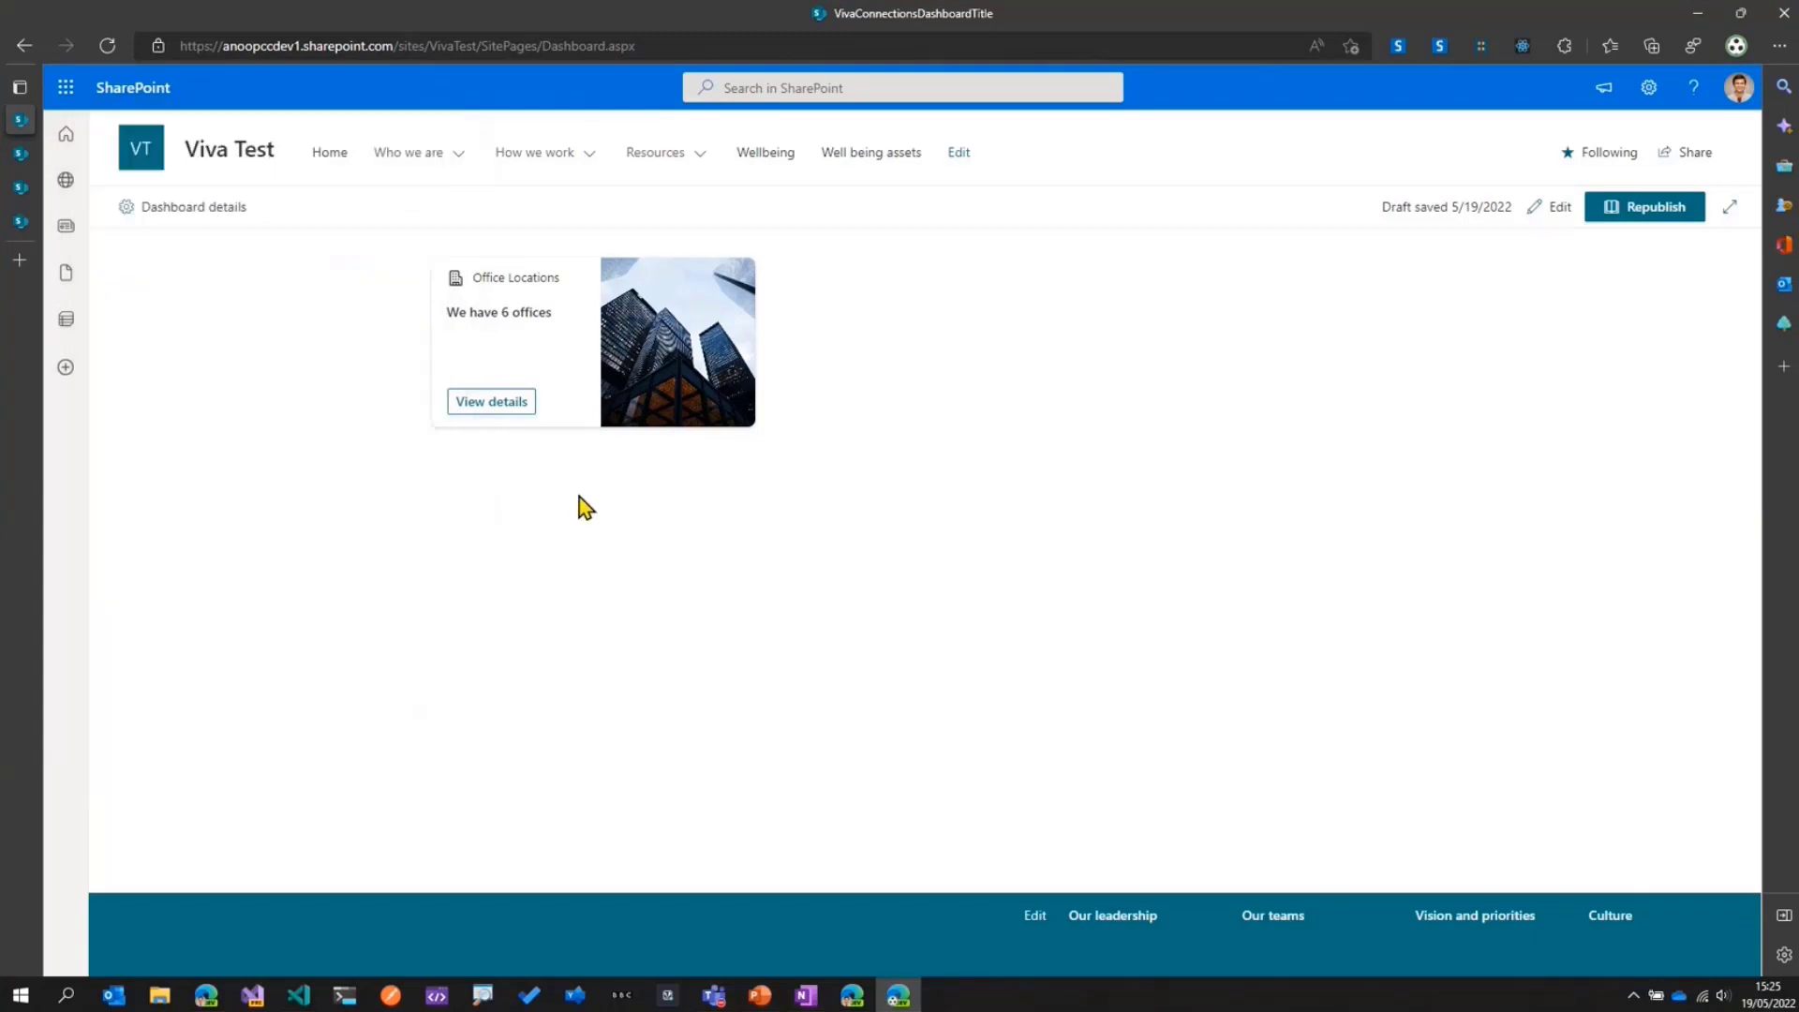
Turn off showing maps in the Office Locations card's quick view and save the dashboard as a draft
click(1536, 208)
mouse_move(856, 301)
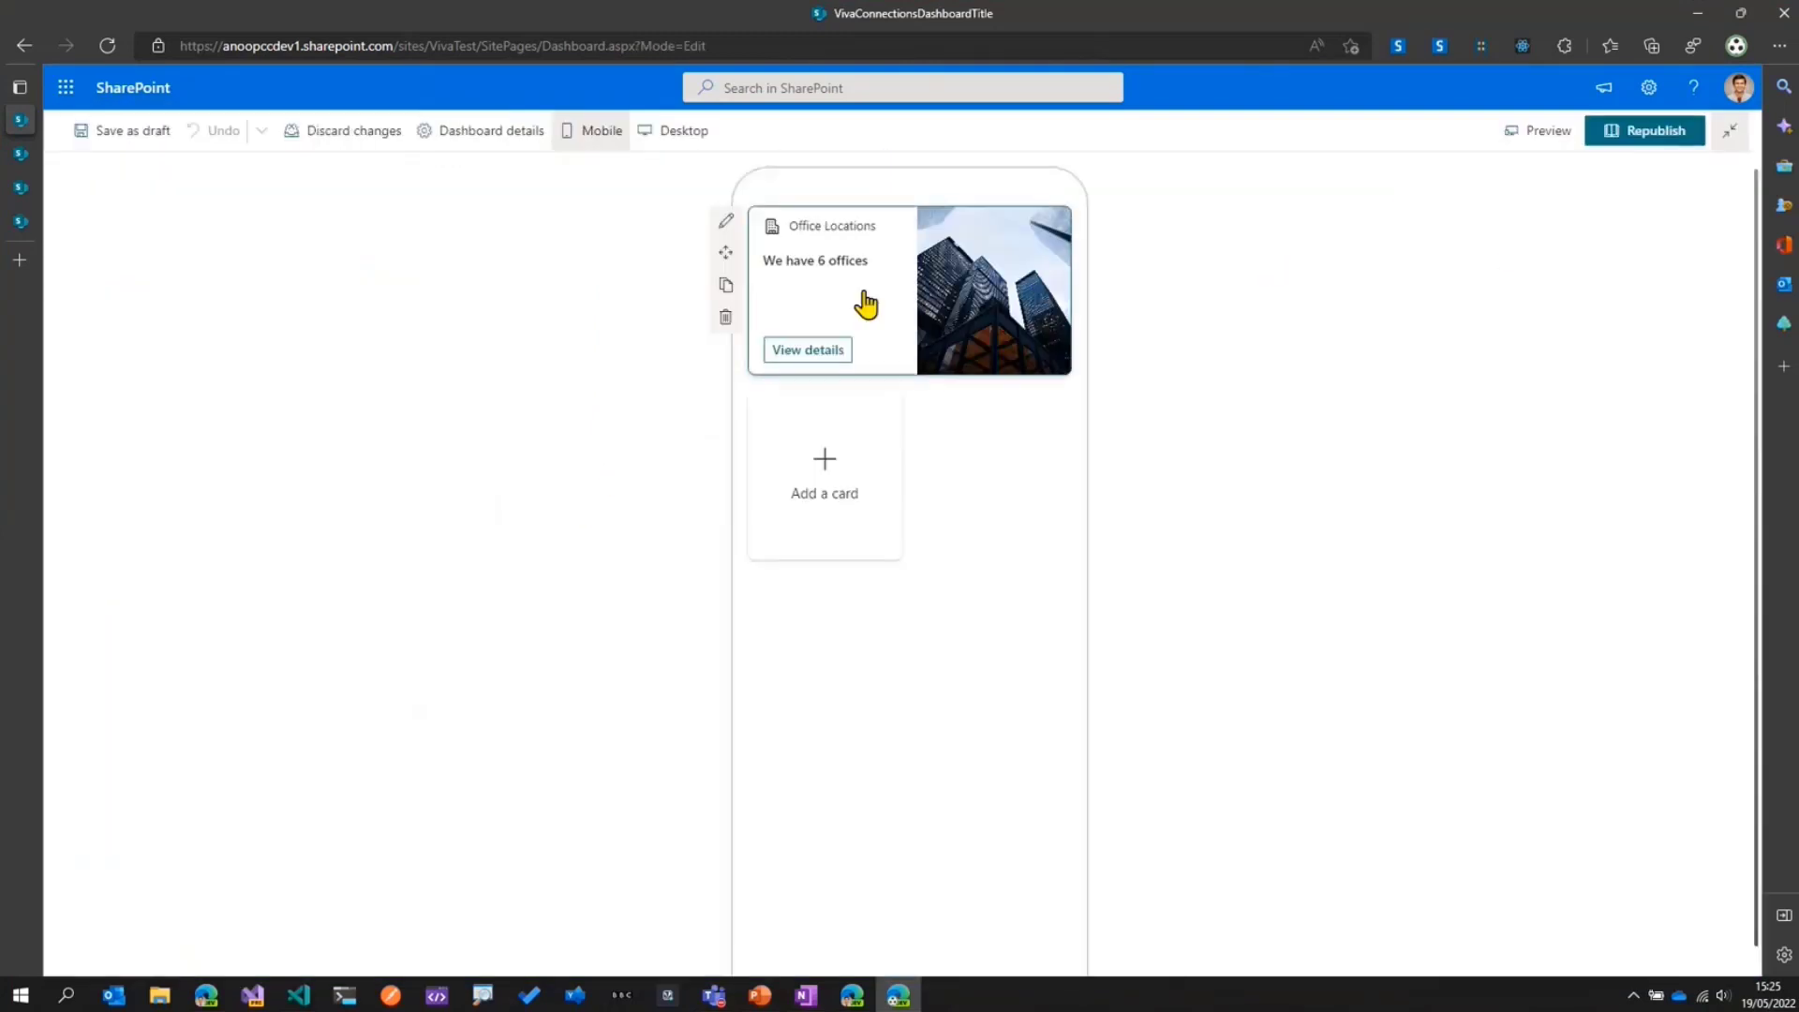
click(729, 222)
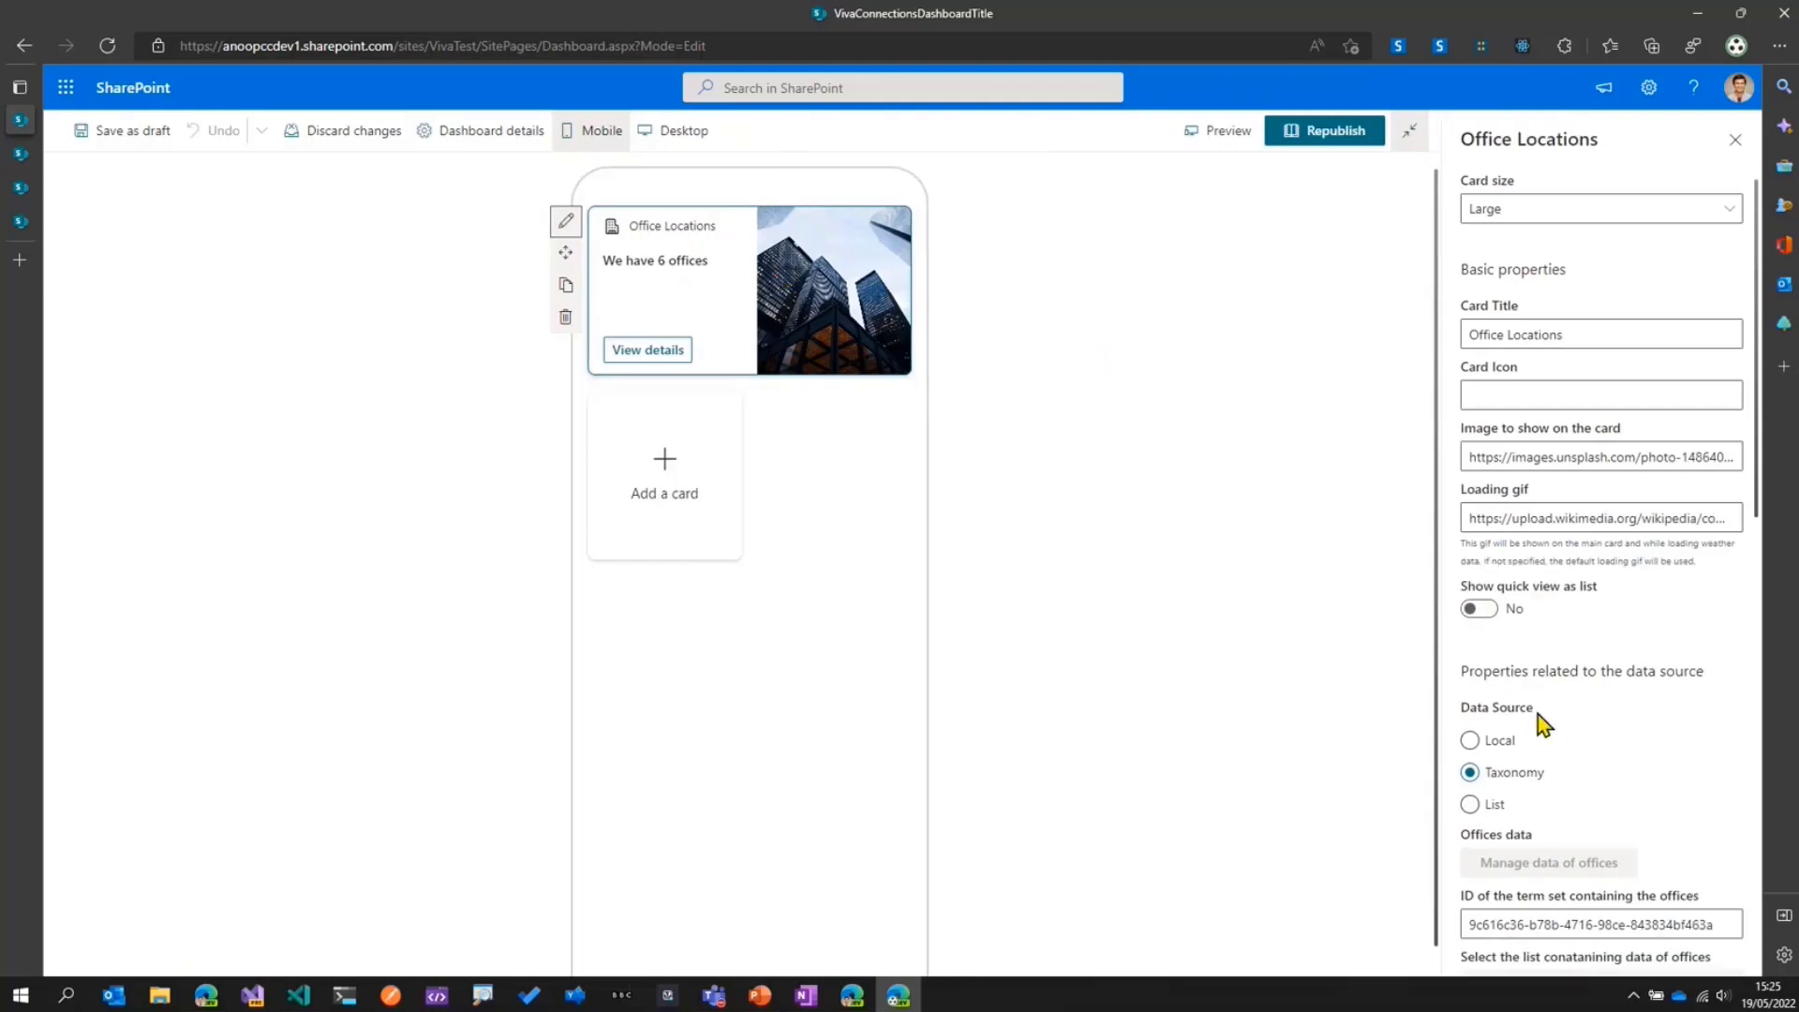
scroll(1538, 714, down, 5)
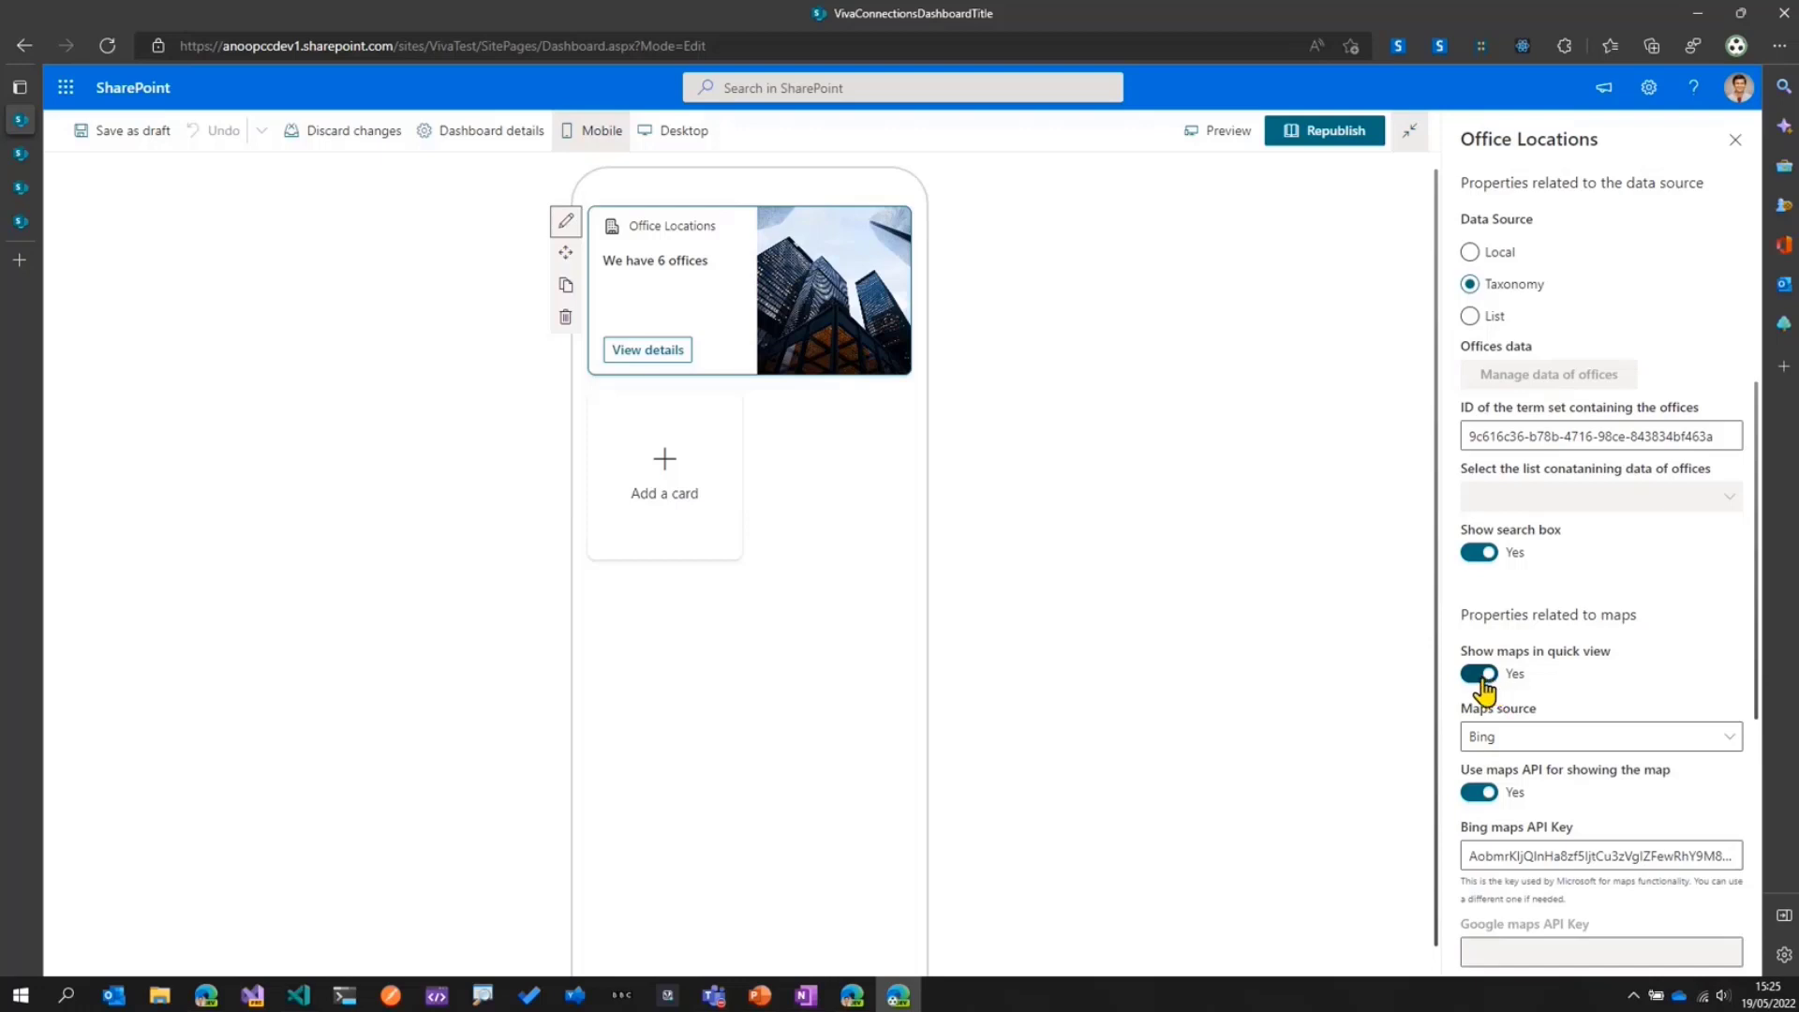
click(1481, 682)
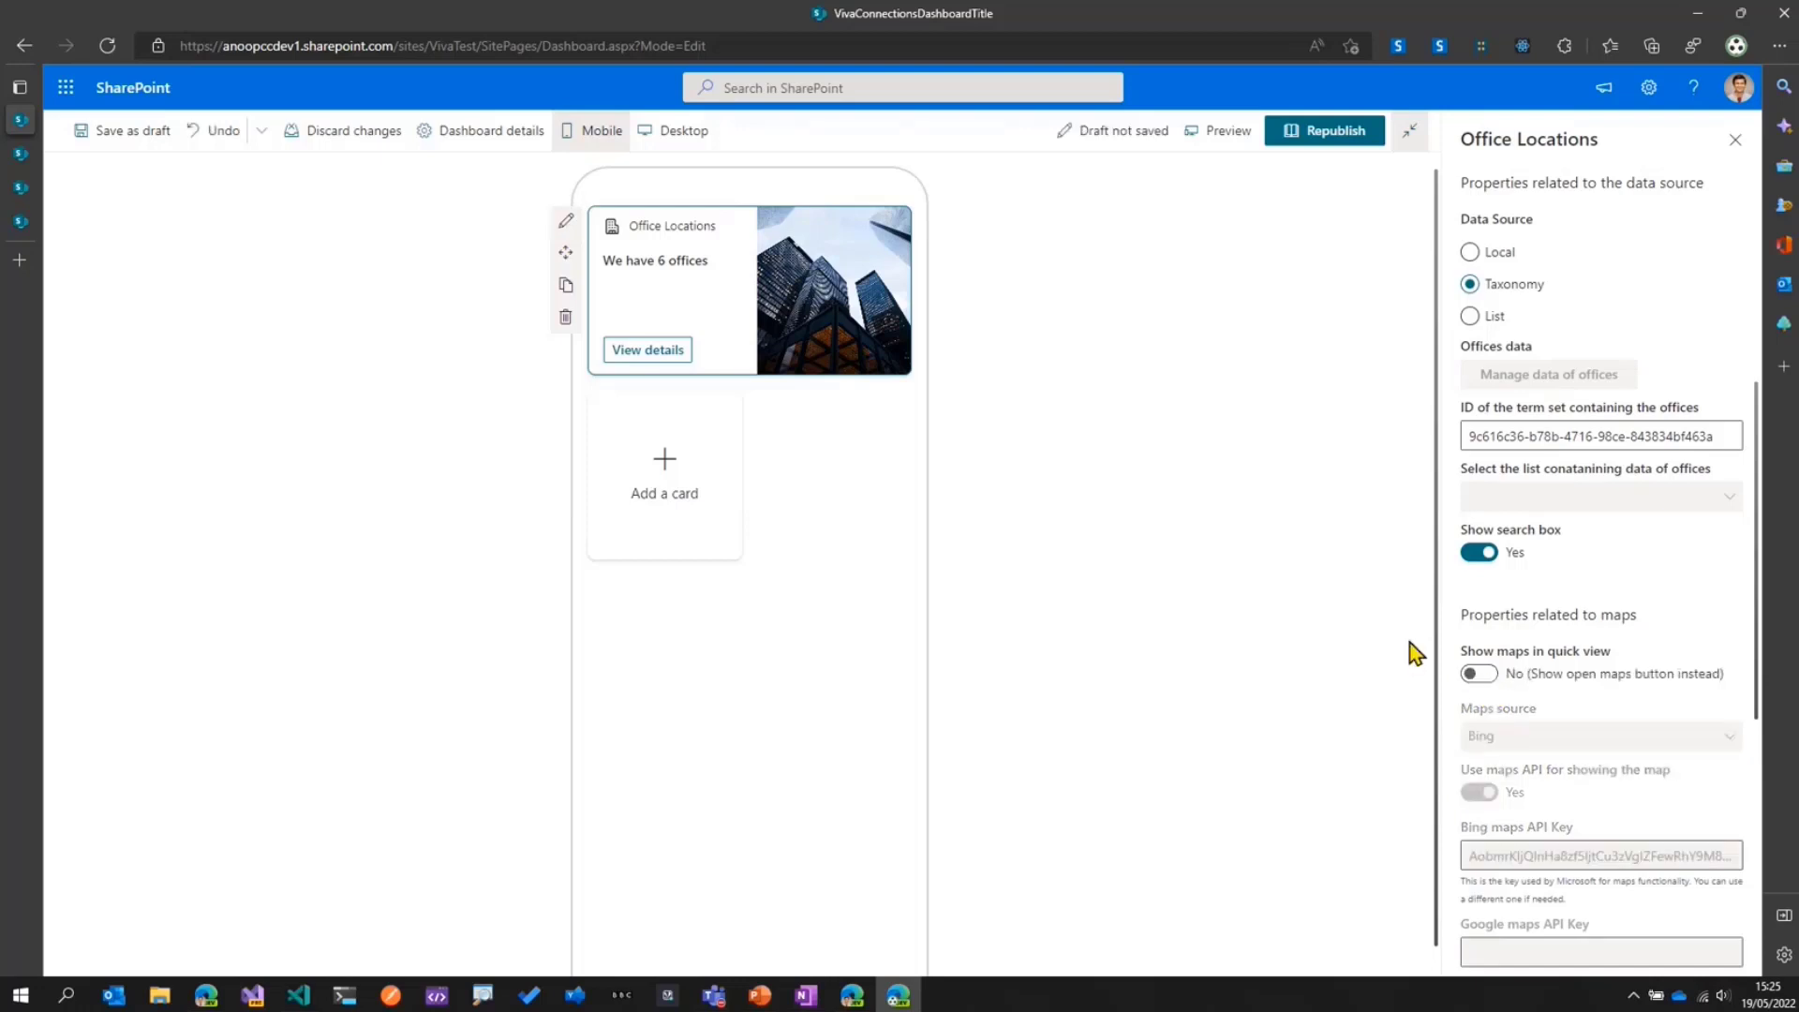
click(133, 132)
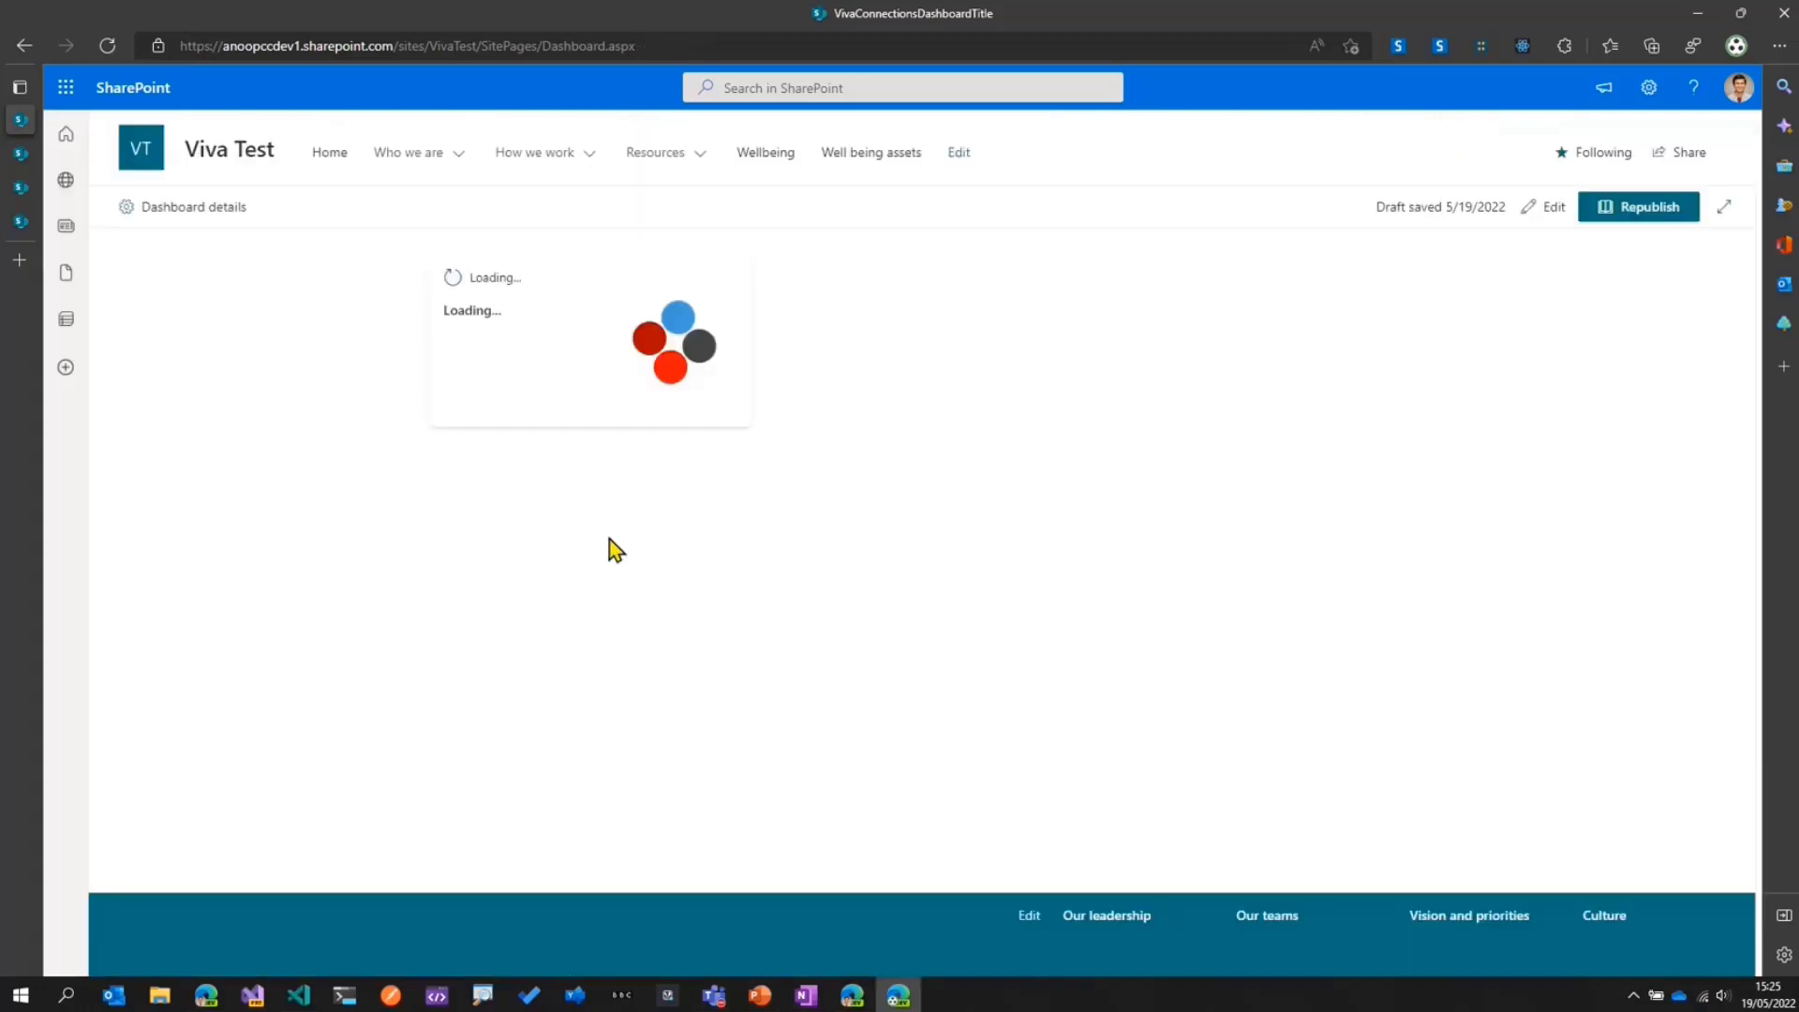
Examine the Bangalore and Headquarters offices in the card's quick view, temporarily marking the option to open maps with an arrow
click(514, 413)
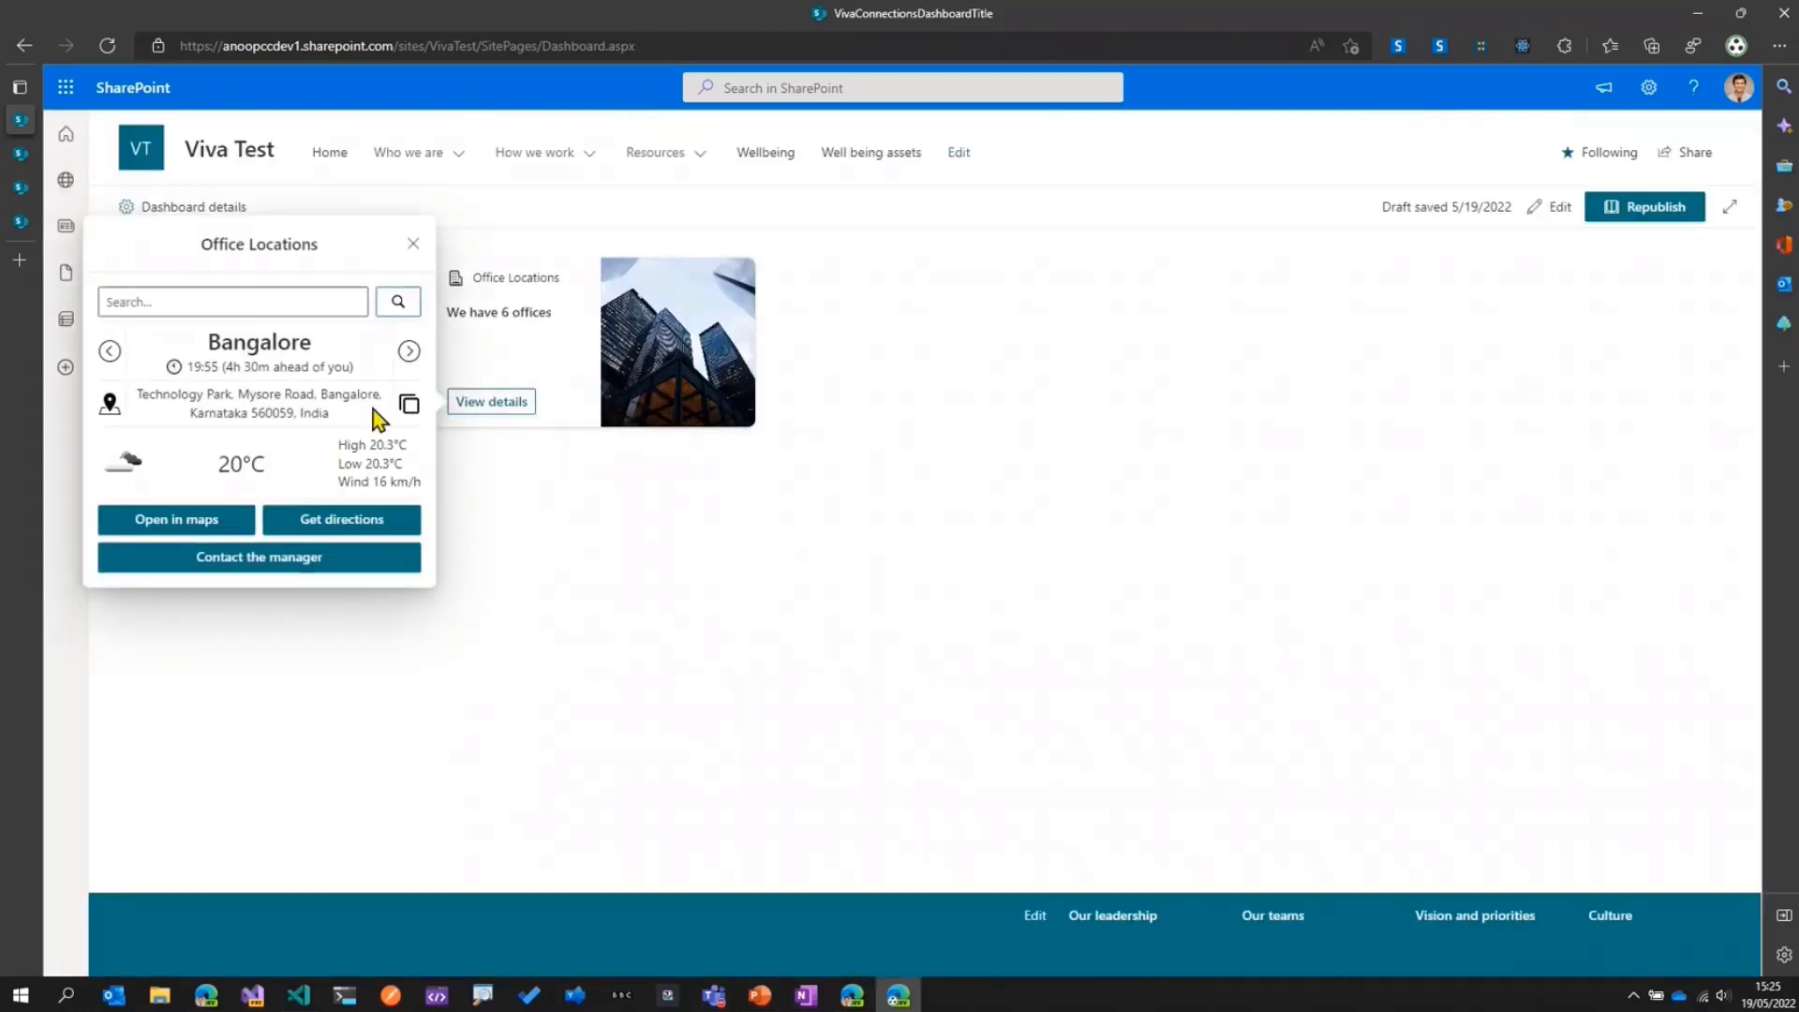
key(ctrl+2)
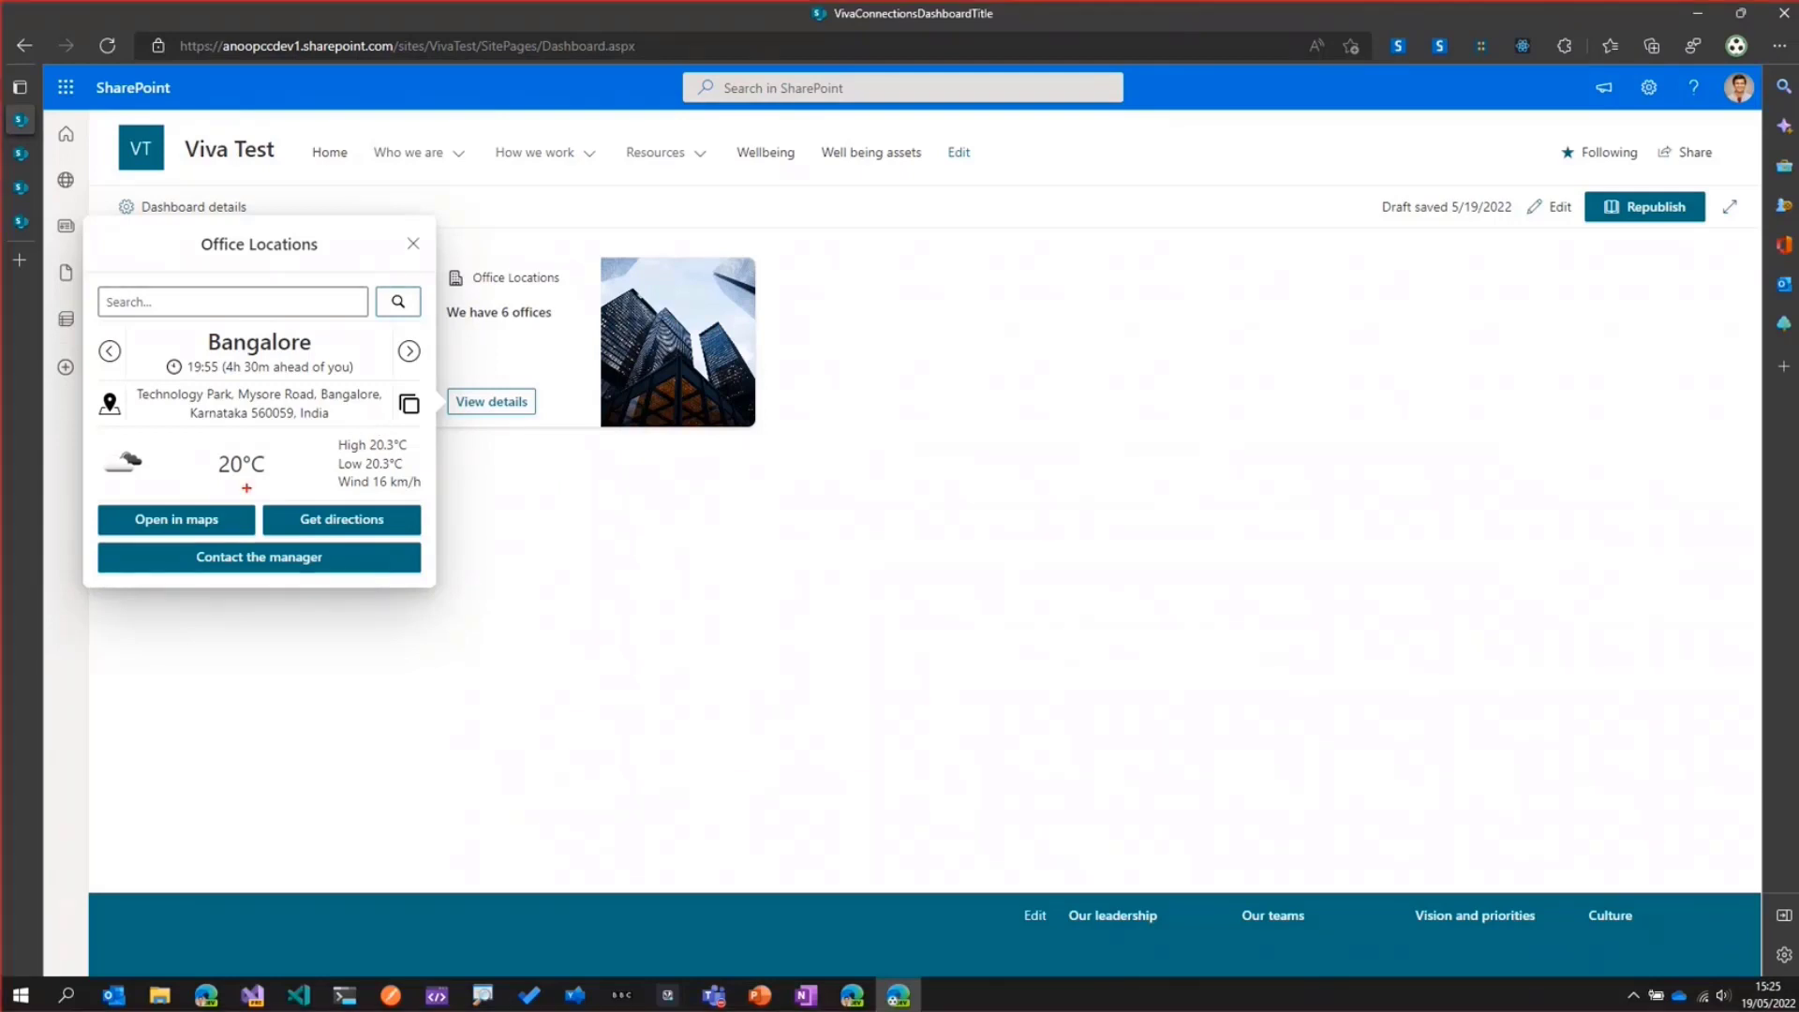
drag(231, 502, 282, 465)
key(Escape)
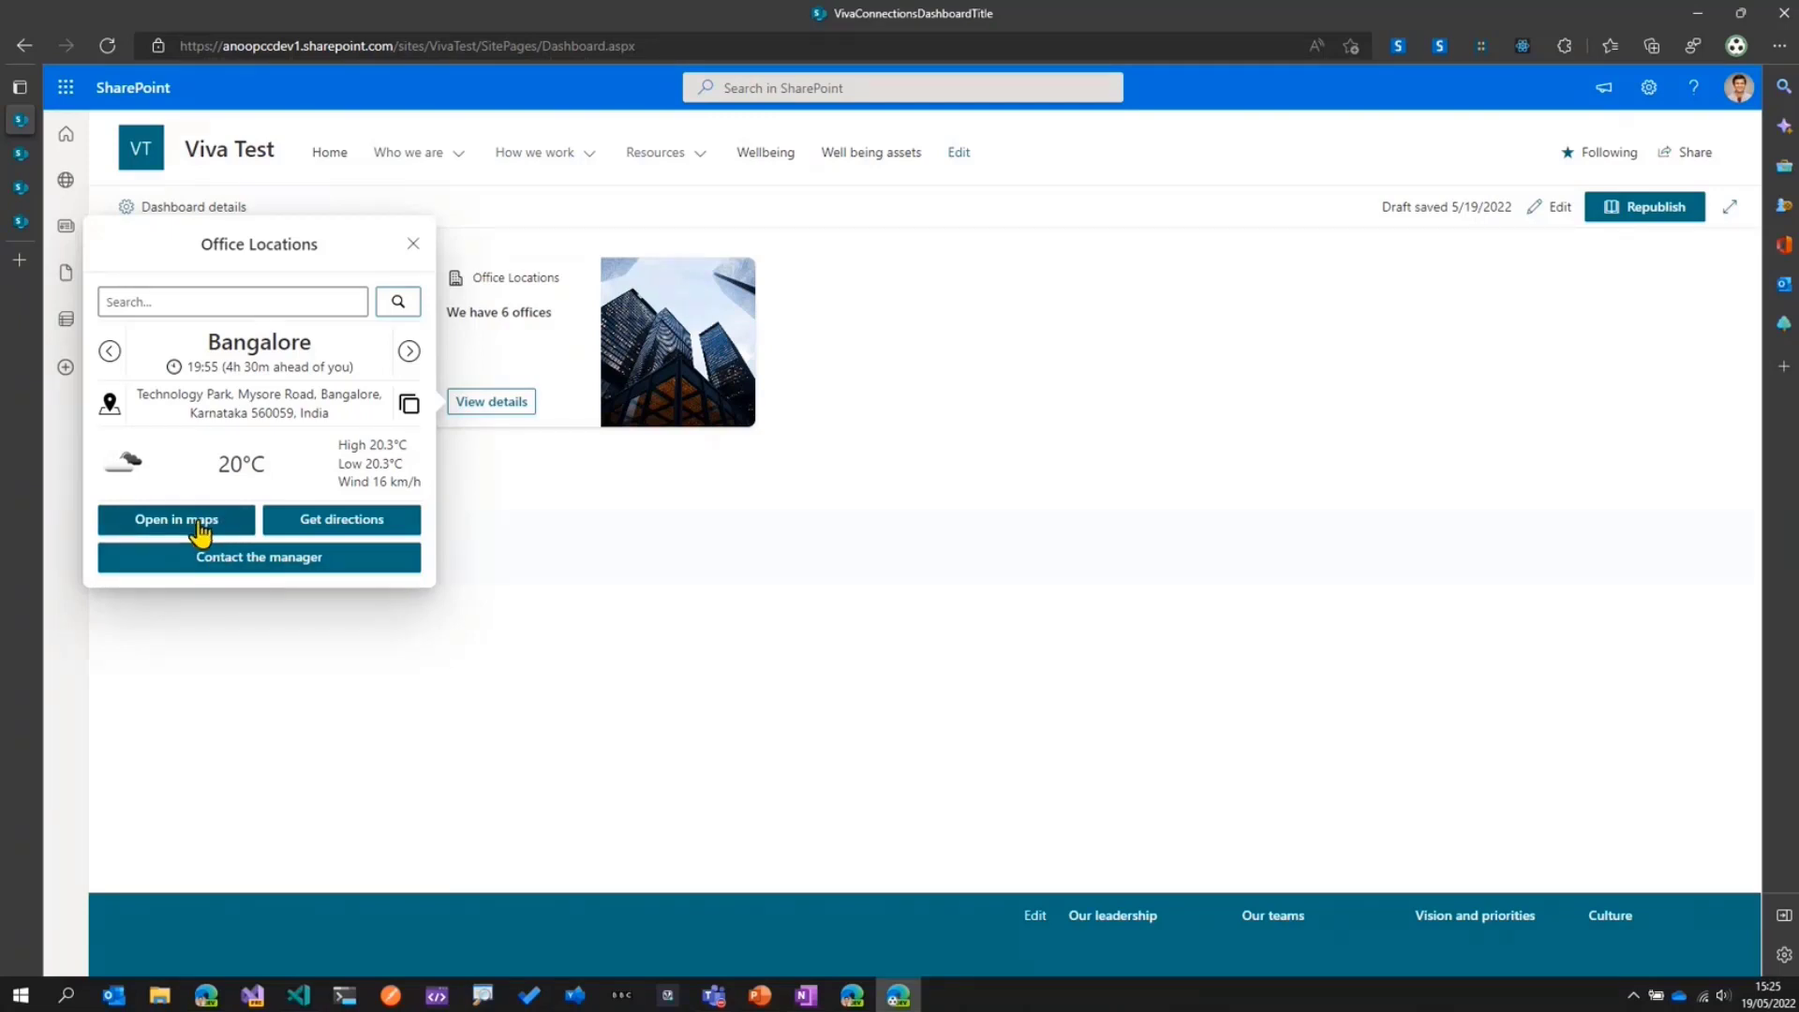
click(407, 351)
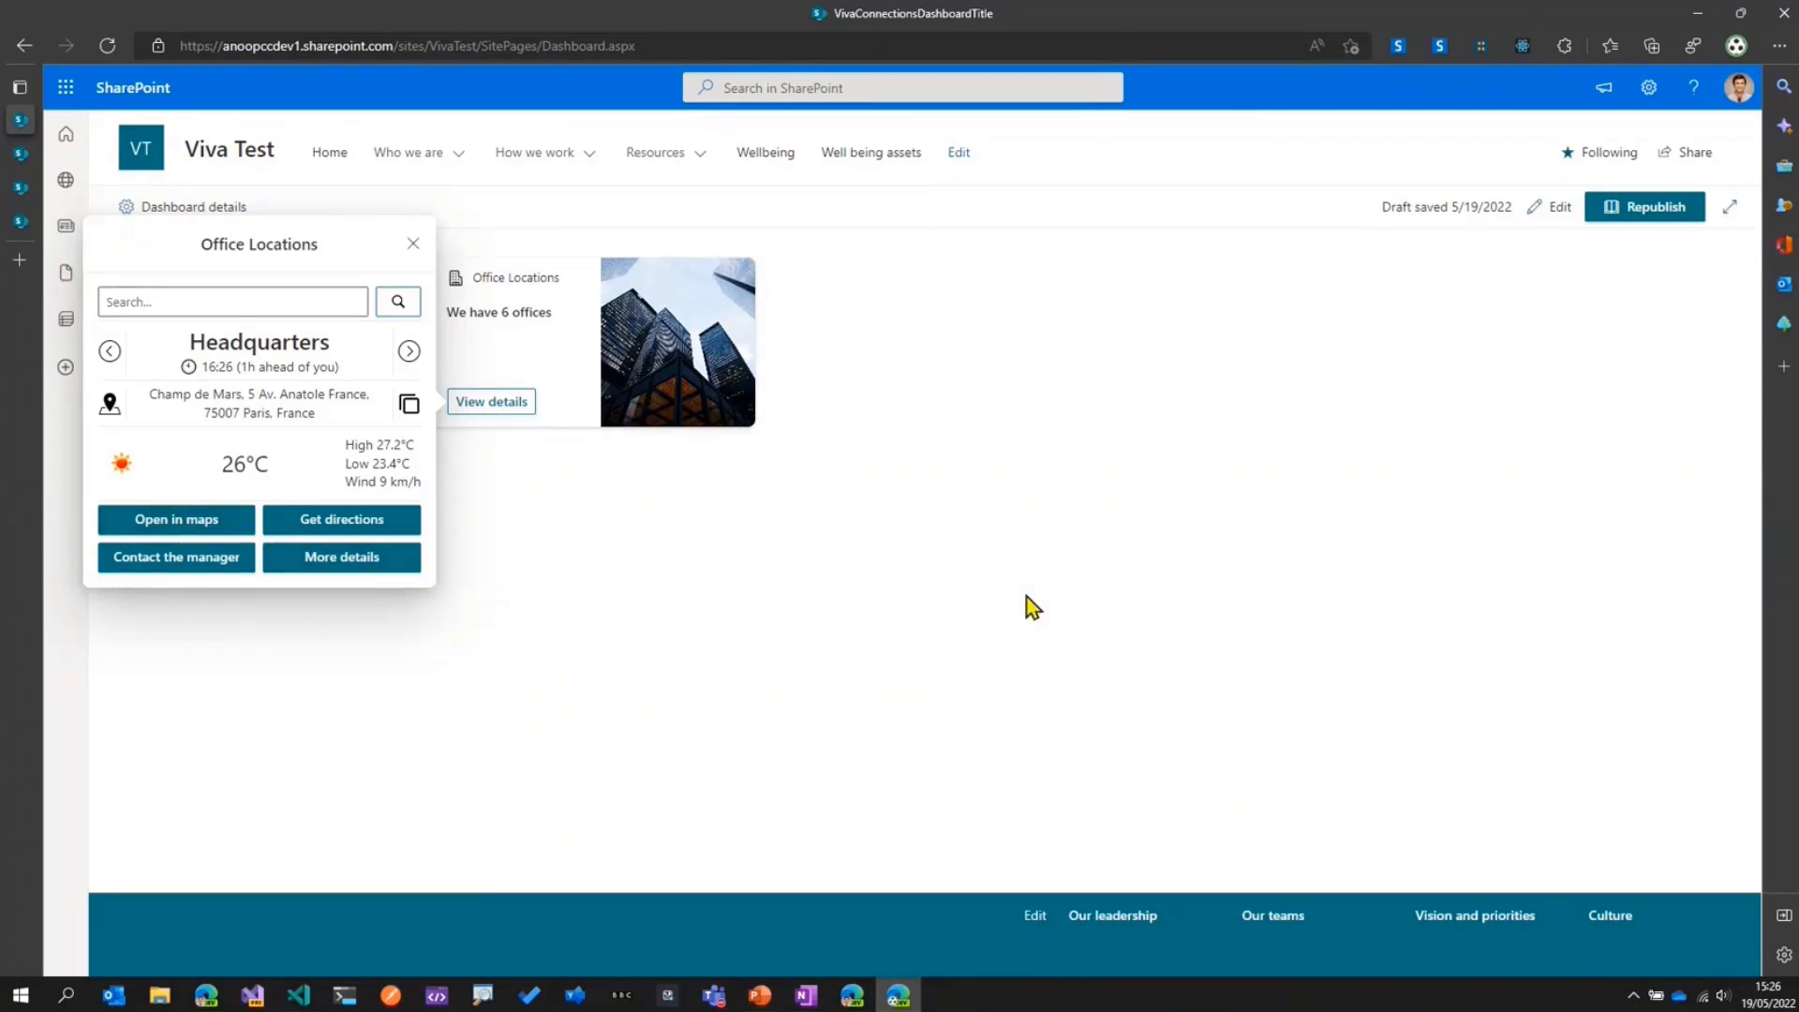
click(1215, 405)
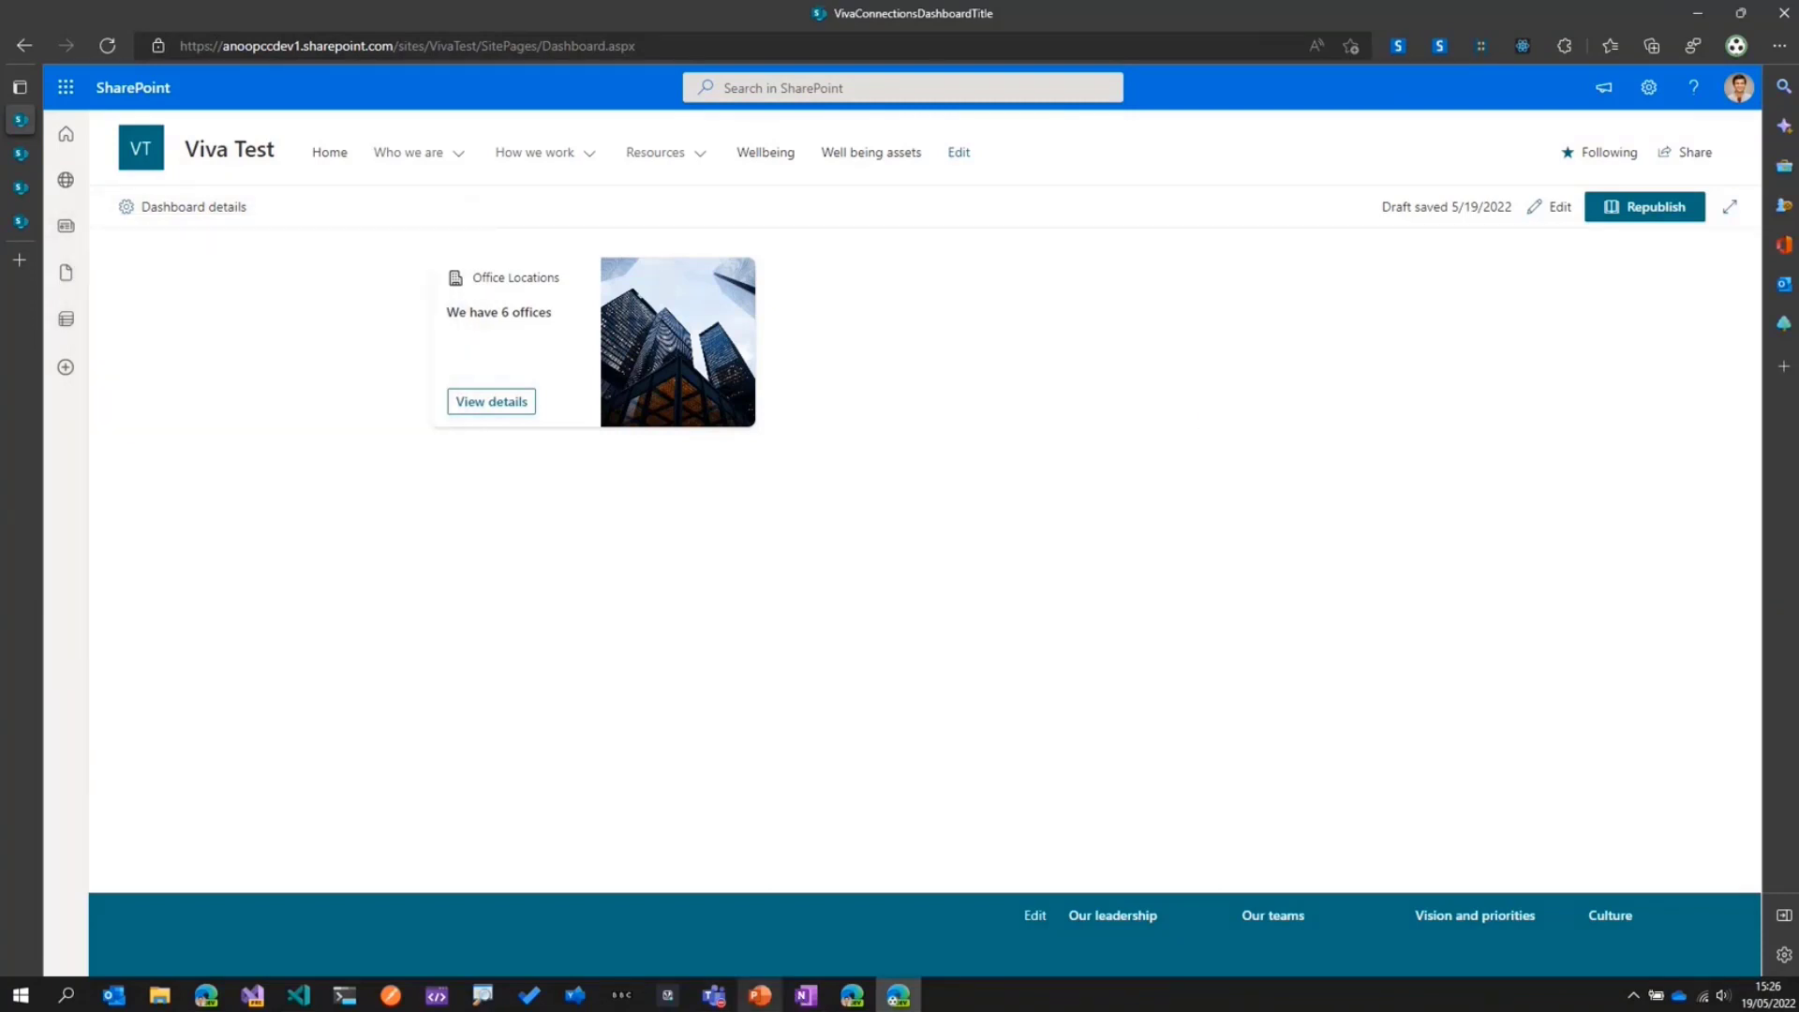
Switch to the Office Locations ACE slide show in PowerPoint and advance to the Features slide
click(761, 999)
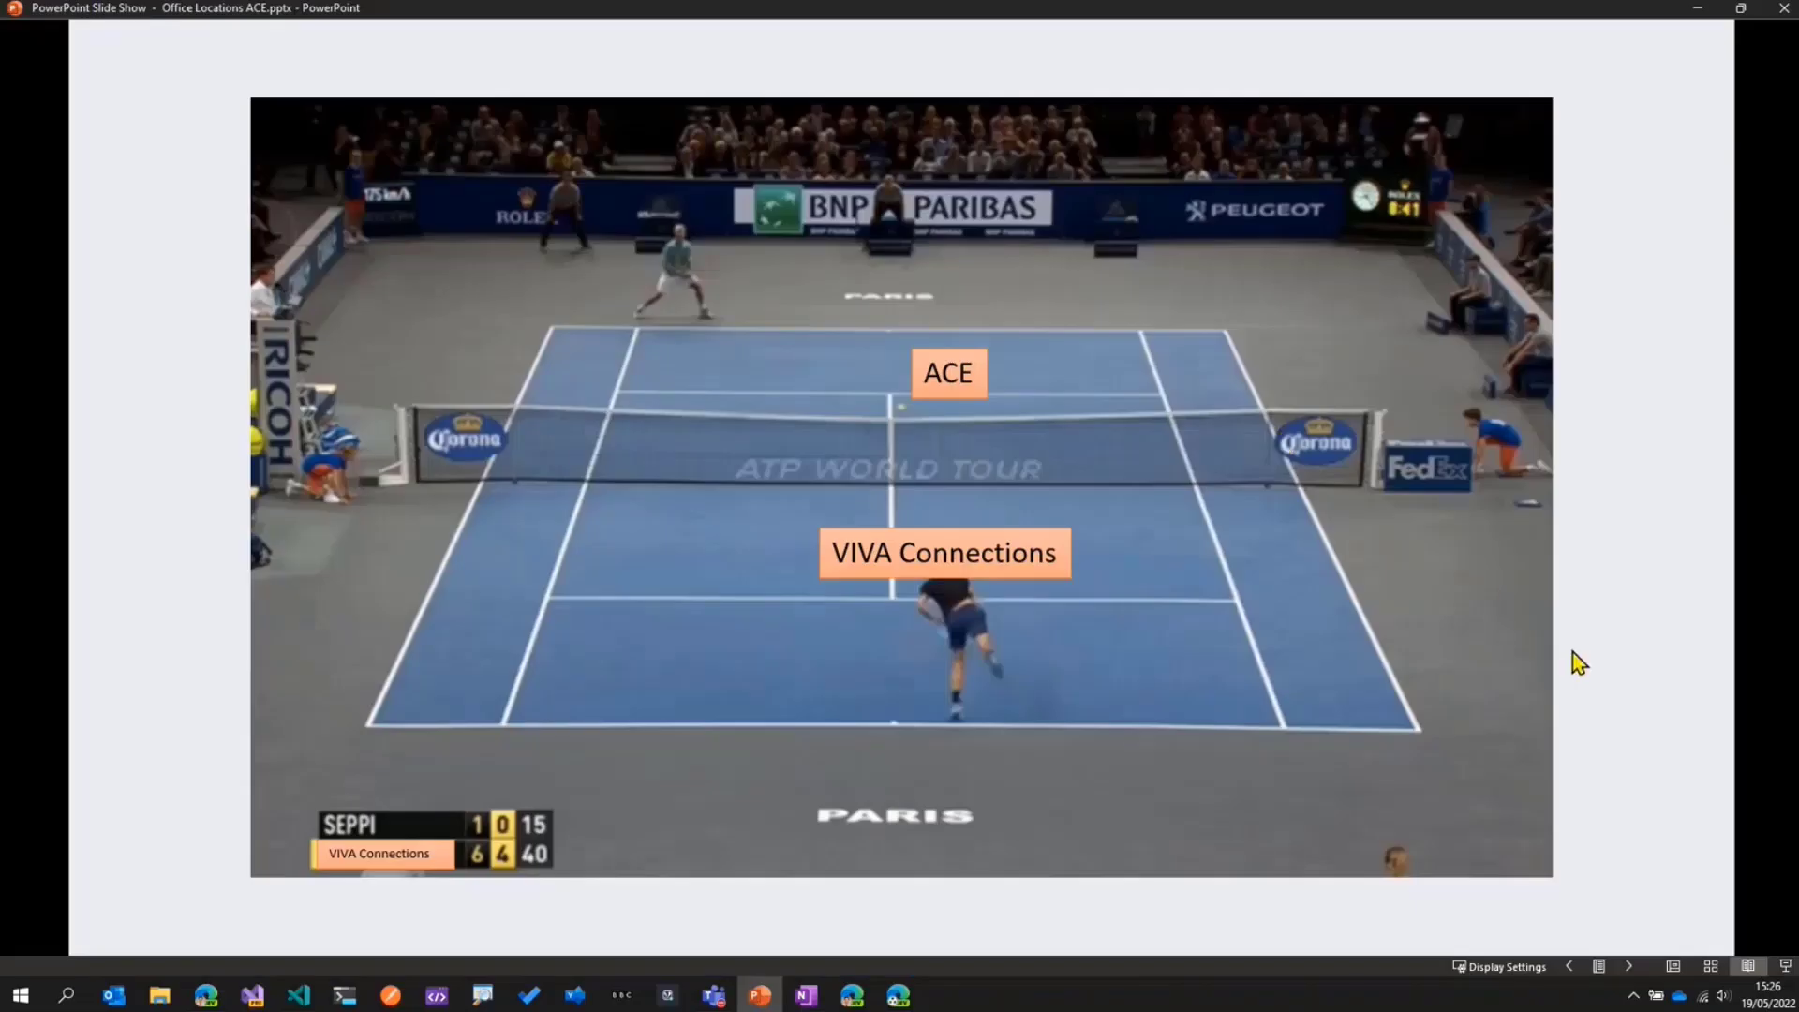
key(Right)
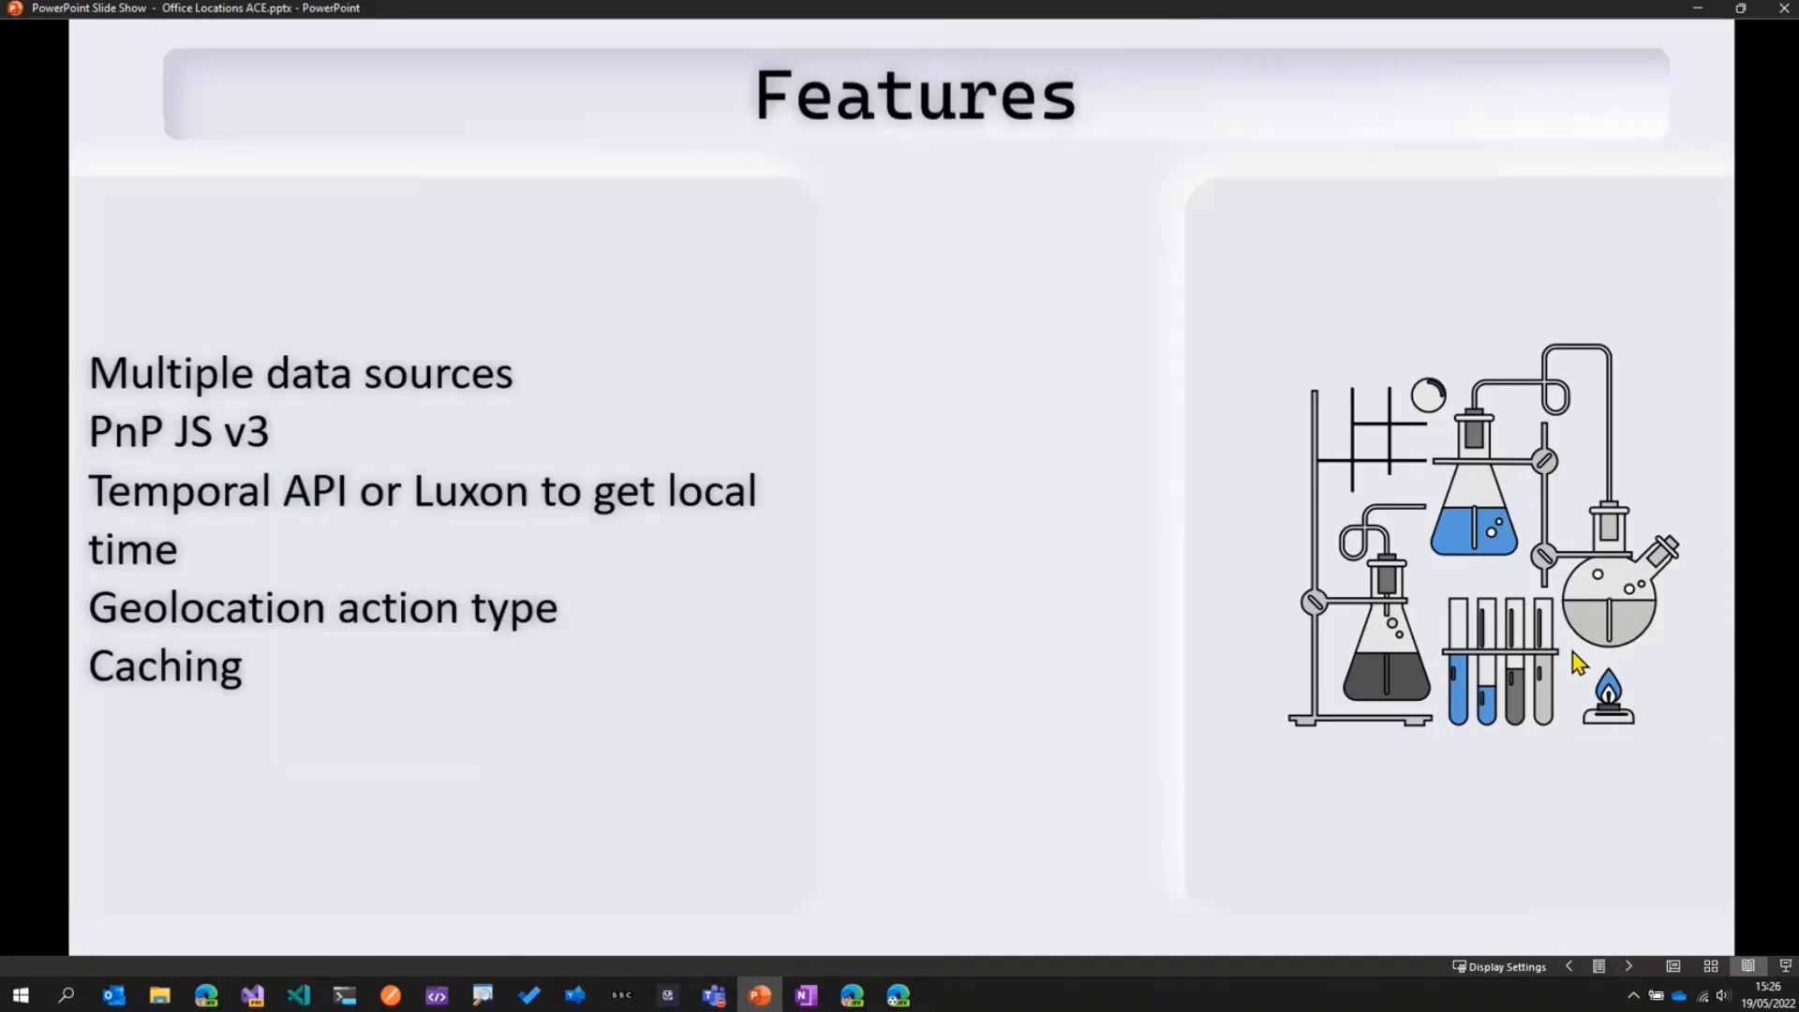